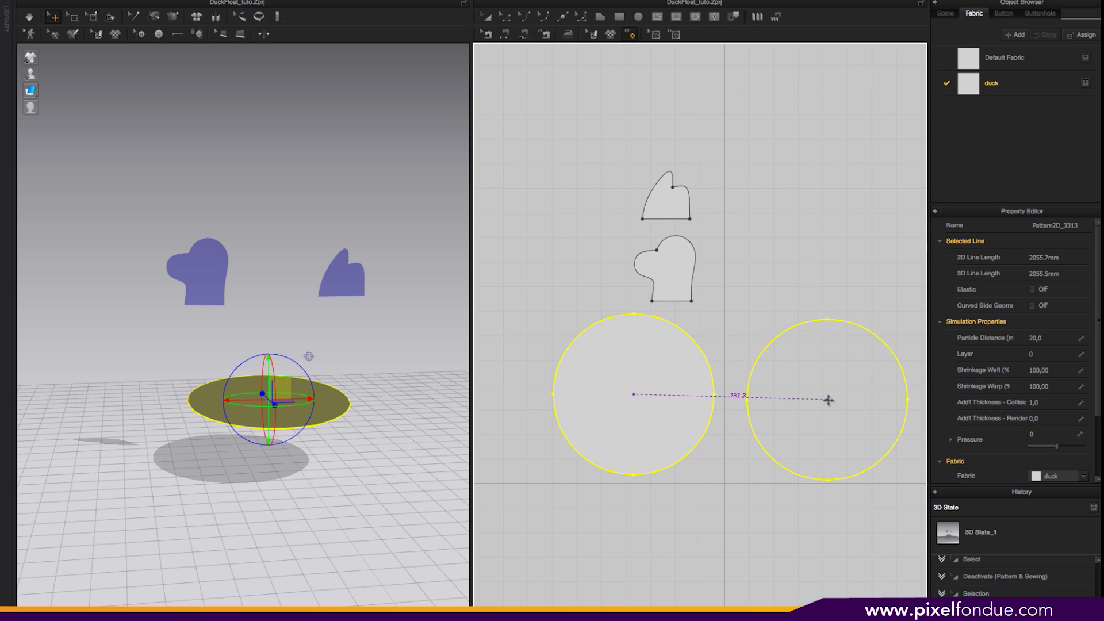
Place the circle's symmetric clone level with the original, with the centres about 740 mm apart
{"action": "key", "text": "shift"}
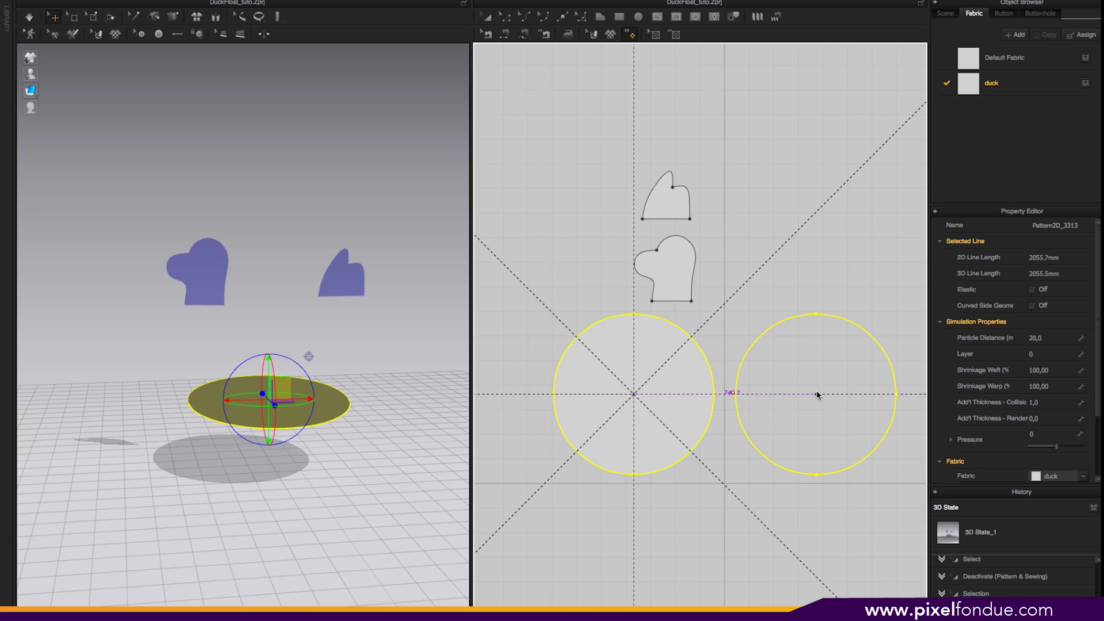
{"action": "left_click", "coordinate": [817, 394]}
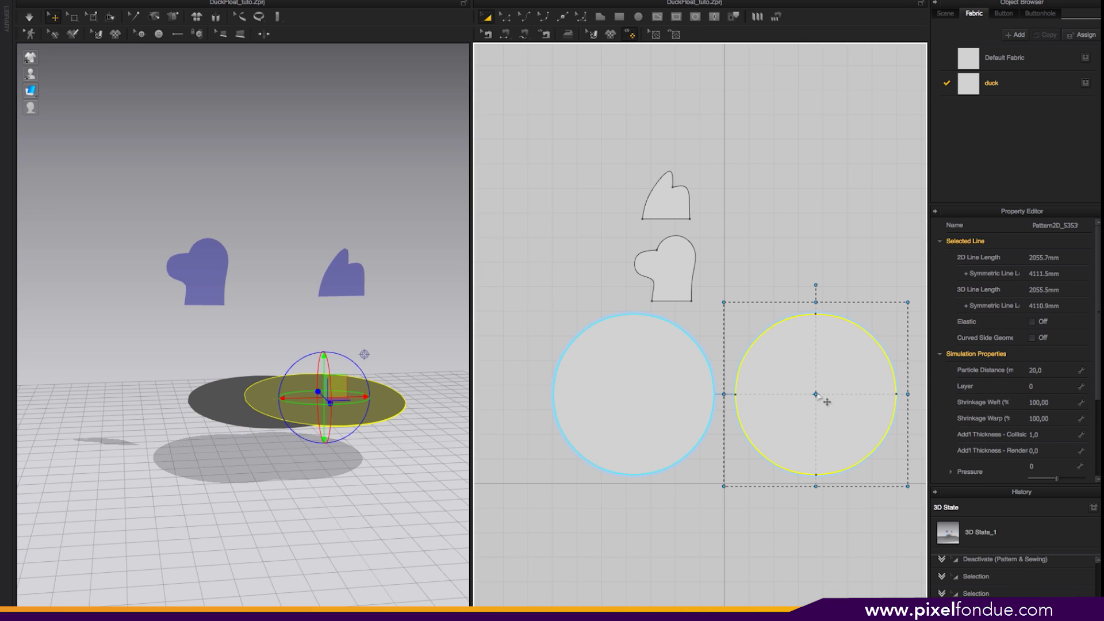
Position the cloned circle in 3D directly above the original circle, leaving a gap between the two
{"action": "right_click_drag", "start_coordinate": [382, 316], "coordinate": [426, 340]}
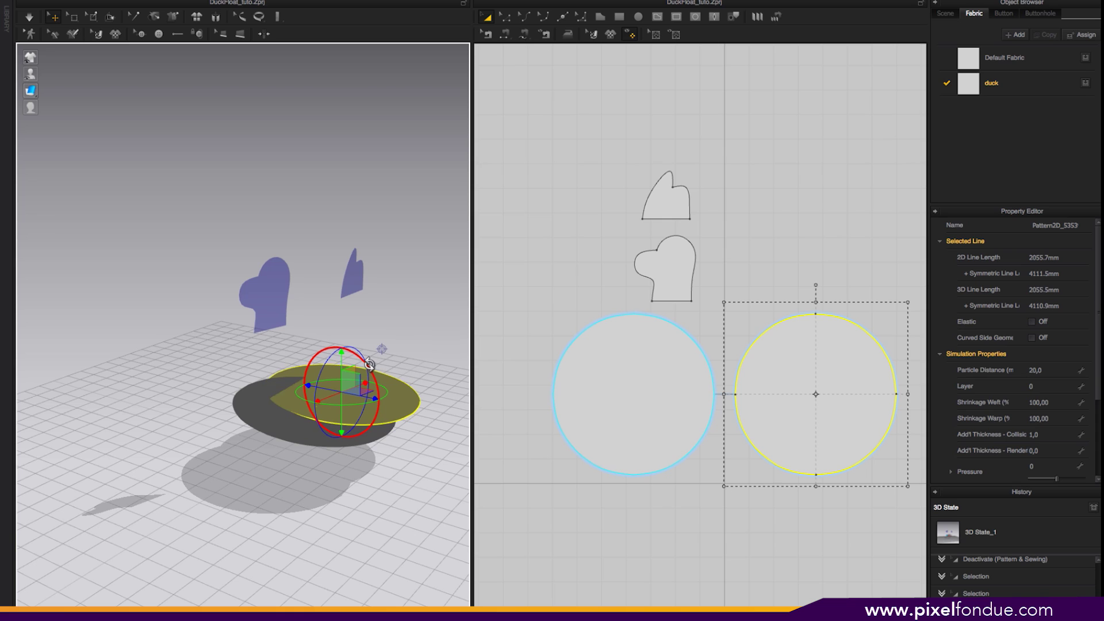
{"action": "mouse_move", "coordinate": [369, 367]}
{"action": "right_mouse_down"}
{"action": "mouse_move", "coordinate": [360, 352]}
{"action": "mouse_move", "coordinate": [360, 368]}
{"action": "right_mouse_up"}
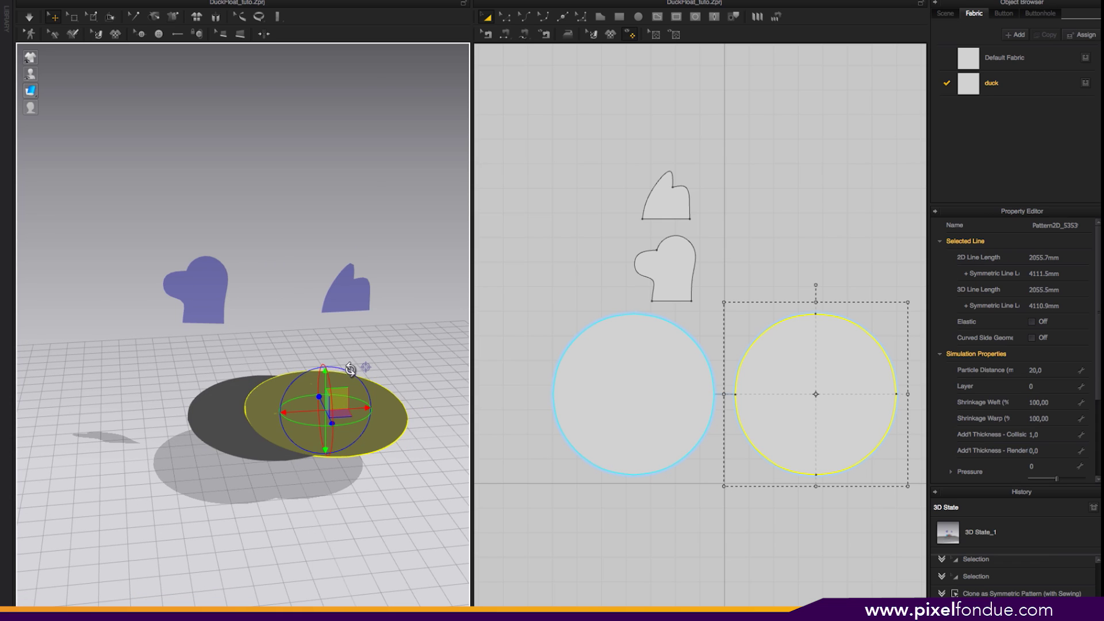
{"action": "left_click_drag", "start_coordinate": [347, 370], "coordinate": [292, 462]}
{"action": "right_click_drag", "start_coordinate": [385, 367], "coordinate": [409, 379]}
{"action": "left_click_drag", "start_coordinate": [337, 381], "coordinate": [360, 380]}
{"action": "mouse_move", "coordinate": [359, 379]}
{"action": "right_mouse_down"}
{"action": "mouse_move", "coordinate": [463, 340]}
{"action": "mouse_move", "coordinate": [363, 373]}
{"action": "right_mouse_up"}
{"action": "left_click_drag", "start_coordinate": [377, 361], "coordinate": [432, 323]}
{"action": "right_click_drag", "start_coordinate": [431, 323], "coordinate": [325, 317]}
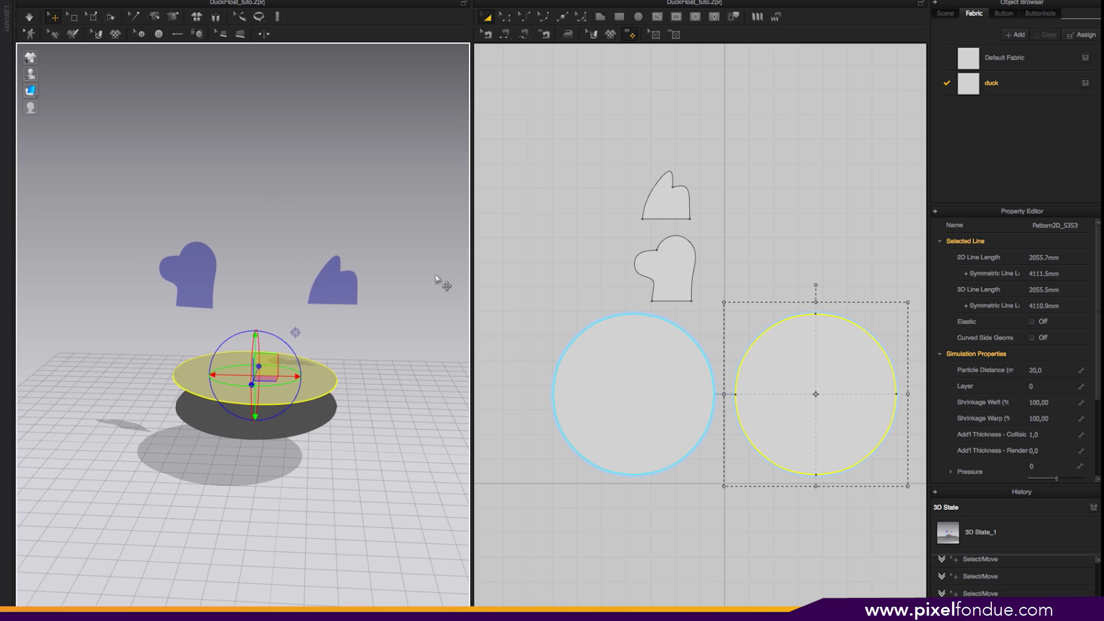
Offset the original circle's outline as an internal line at a distance of 200 mm
{"action": "left_click", "coordinate": [604, 362]}
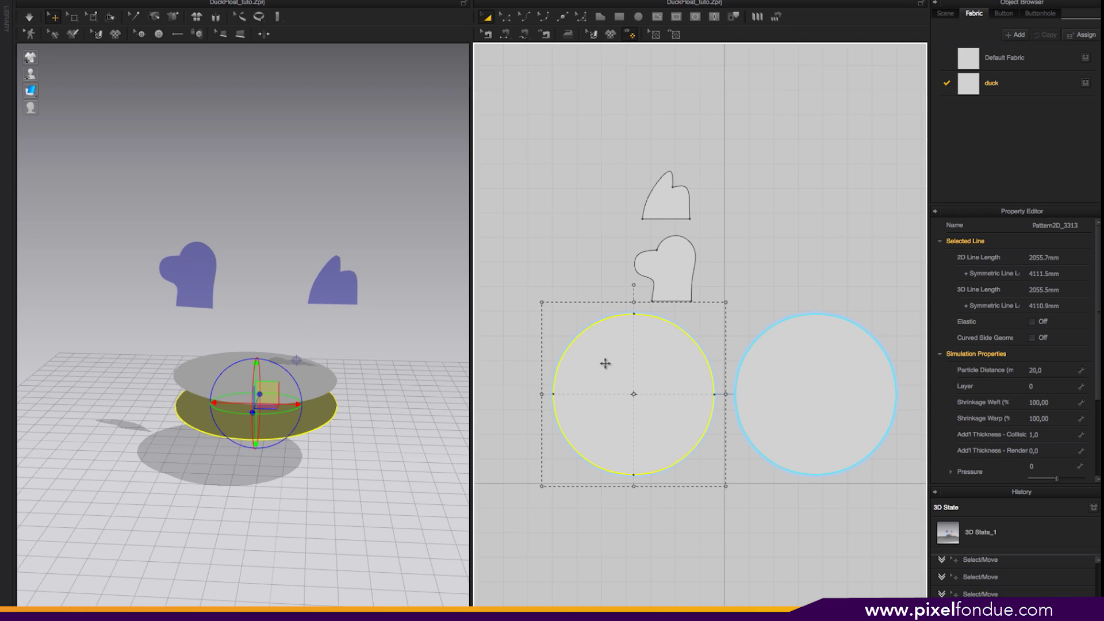
{"action": "right_click", "coordinate": [614, 372]}
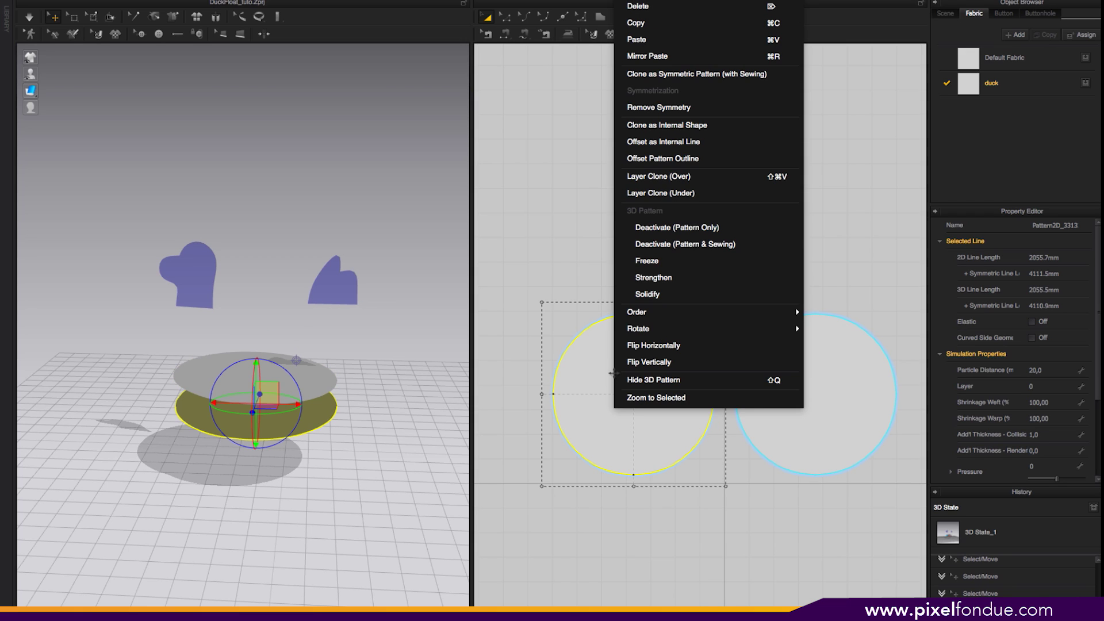
{"action": "left_click", "coordinate": [697, 144]}
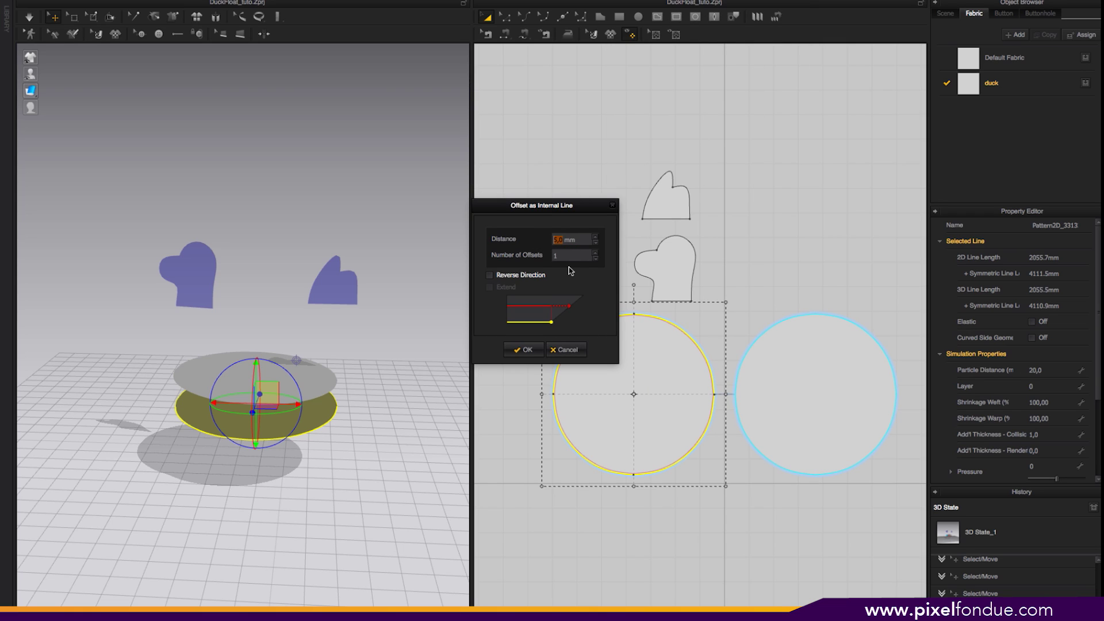
{"action": "type", "text": "200"}
{"action": "left_click", "coordinate": [524, 350]}
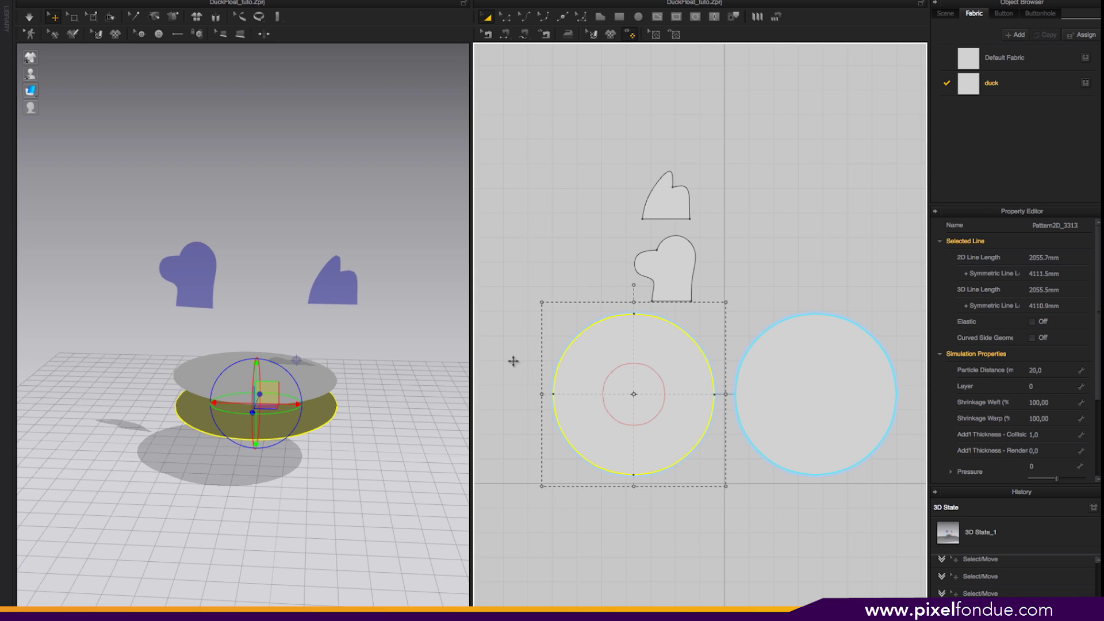
Convert the inner circle into a hole on the linked circle patterns
{"action": "left_click", "coordinate": [645, 385]}
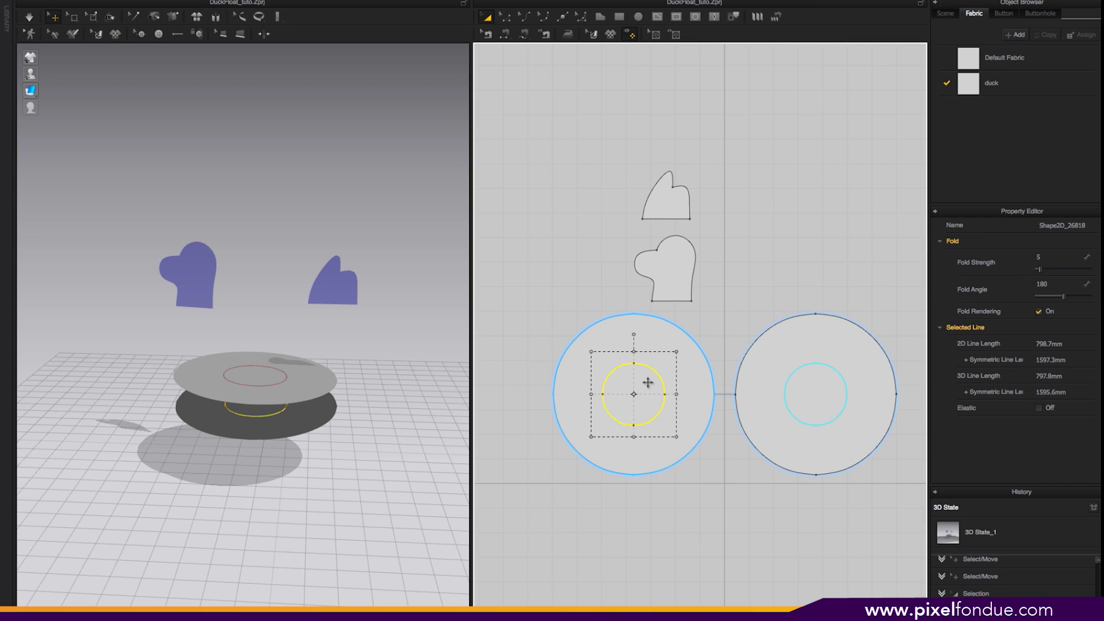
{"action": "right_click", "coordinate": [646, 385]}
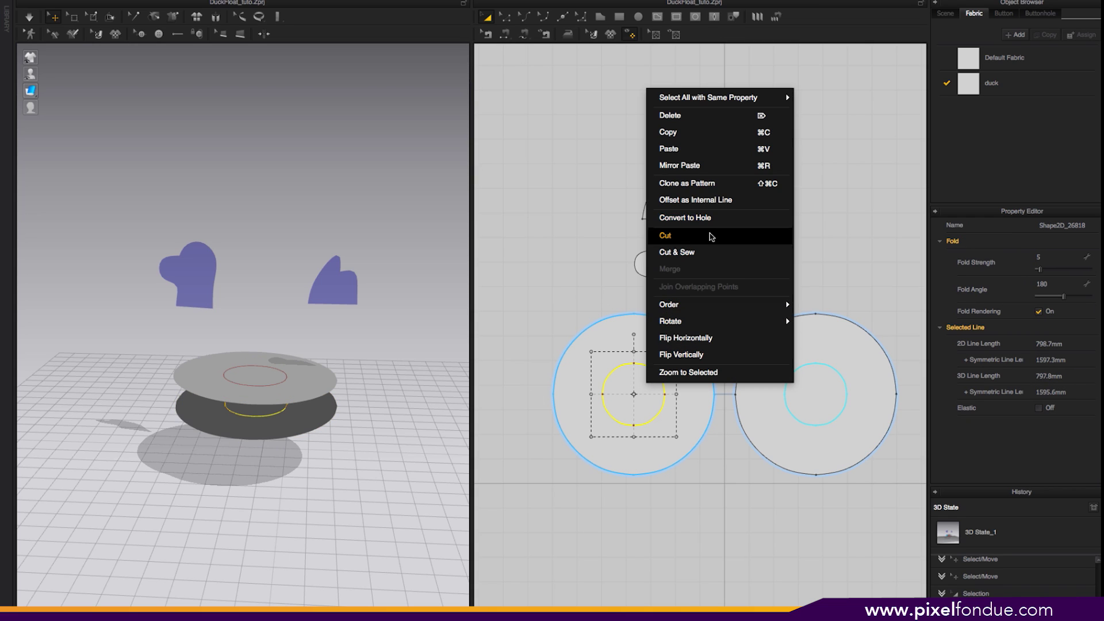
{"action": "left_click", "coordinate": [699, 217]}
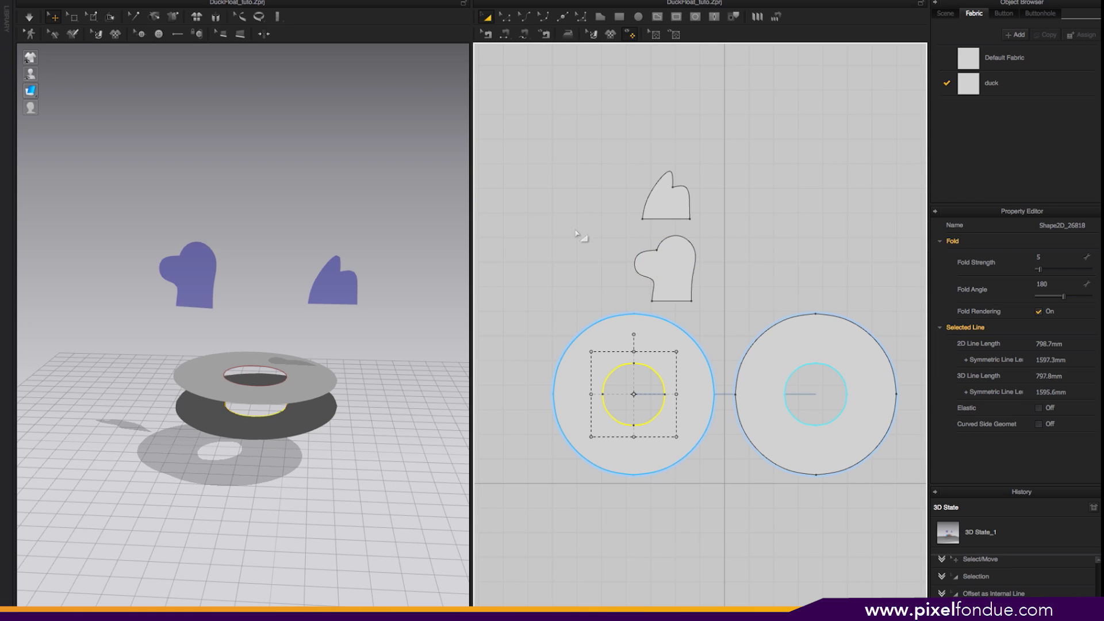
{"action": "left_click", "coordinate": [581, 260]}
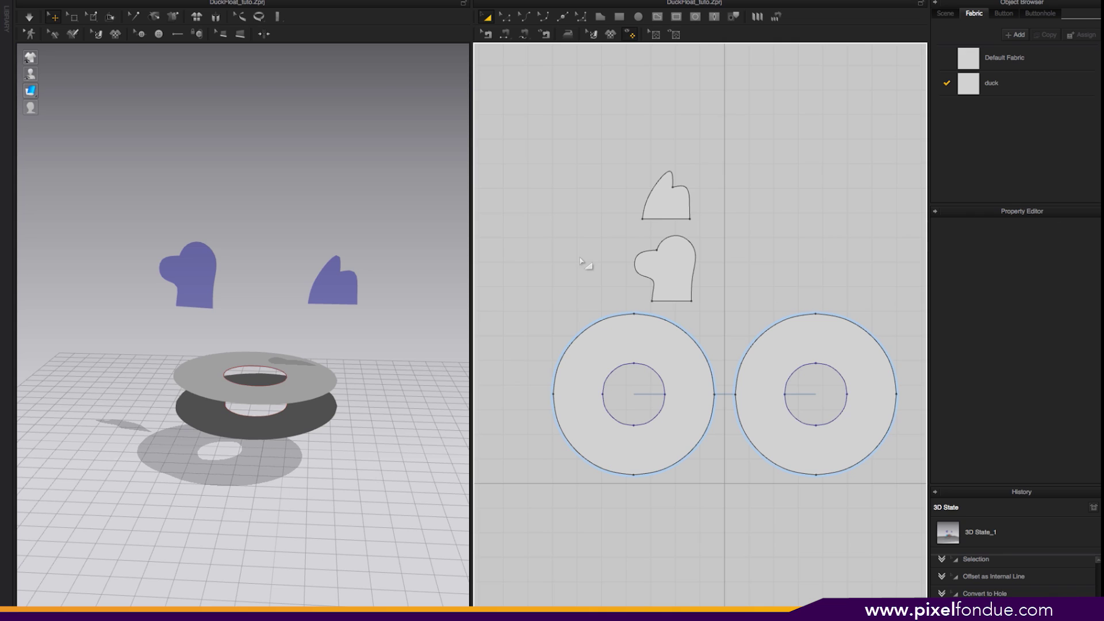
Sew the four outer arc segments of the original ring to the mirrored outer arcs of its clone with Segment Sewing
{"action": "left_click", "coordinate": [505, 37]}
{"action": "left_click", "coordinate": [658, 317]}
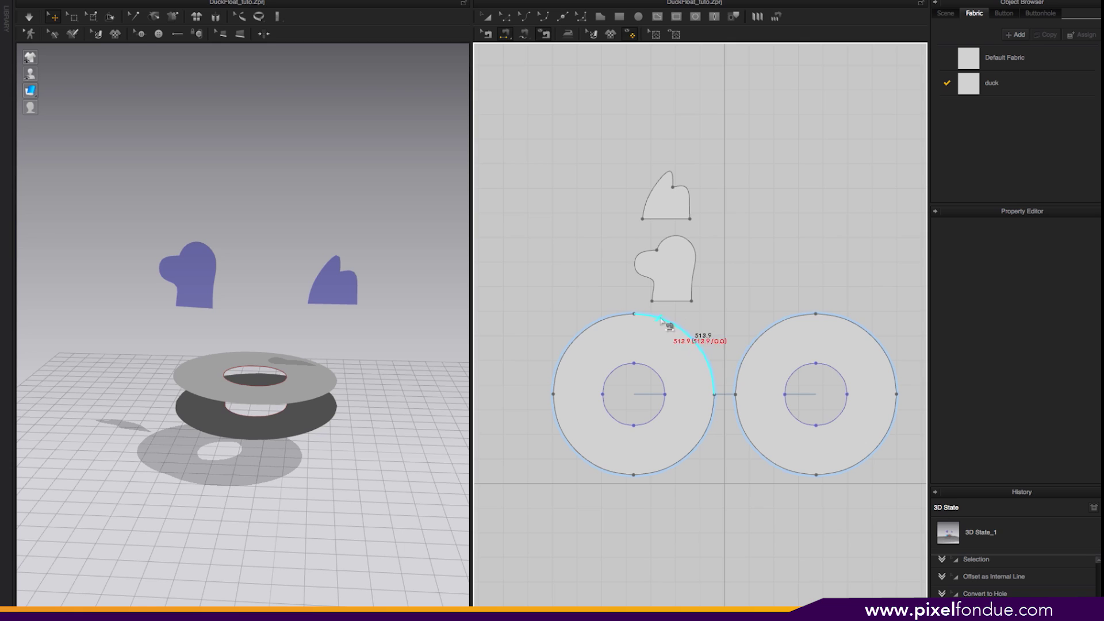
{"action": "left_click", "coordinate": [789, 318]}
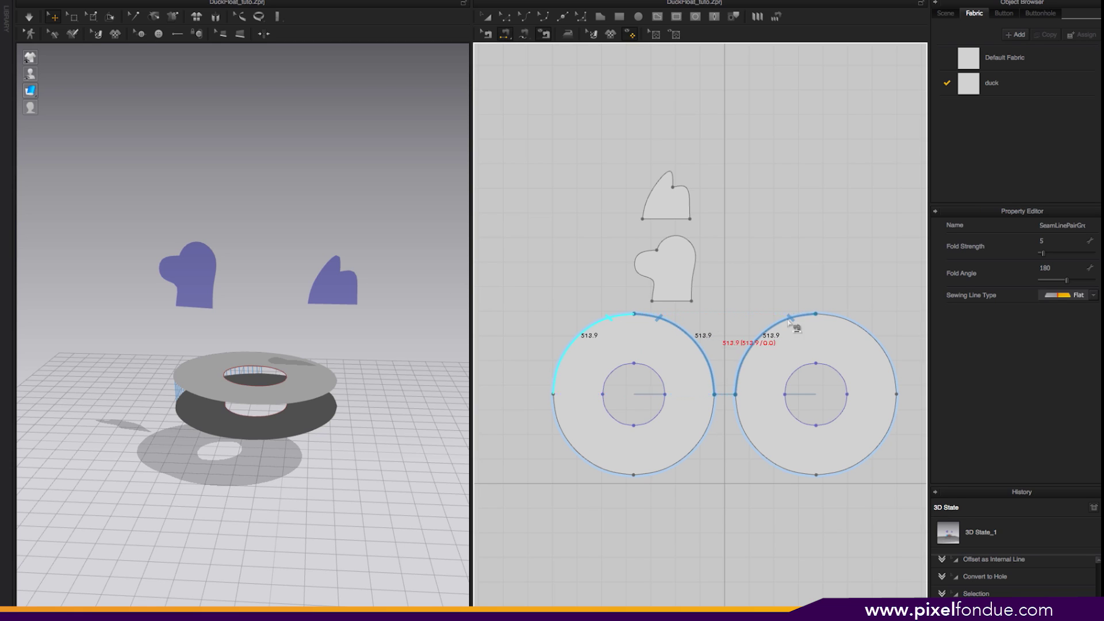
{"action": "left_click", "coordinate": [841, 317]}
{"action": "left_click", "coordinate": [608, 470]}
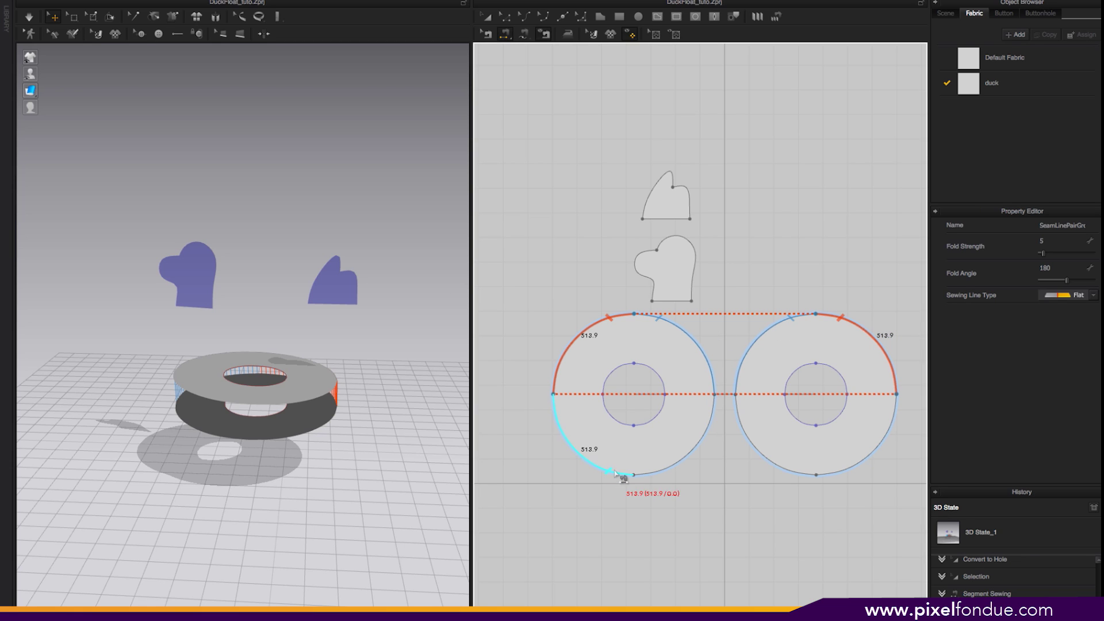
{"action": "left_click", "coordinate": [840, 473]}
{"action": "left_click", "coordinate": [667, 467]}
{"action": "left_click", "coordinate": [798, 475]}
Sew the four arc segments around the original ring's hole to the mirrored arcs of the clone's hole
{"action": "left_click", "coordinate": [655, 370]}
{"action": "left_click", "coordinate": [806, 373]}
{"action": "left_click", "coordinate": [614, 371]}
{"action": "left_click", "coordinate": [834, 374]}
{"action": "left_click", "coordinate": [649, 423]}
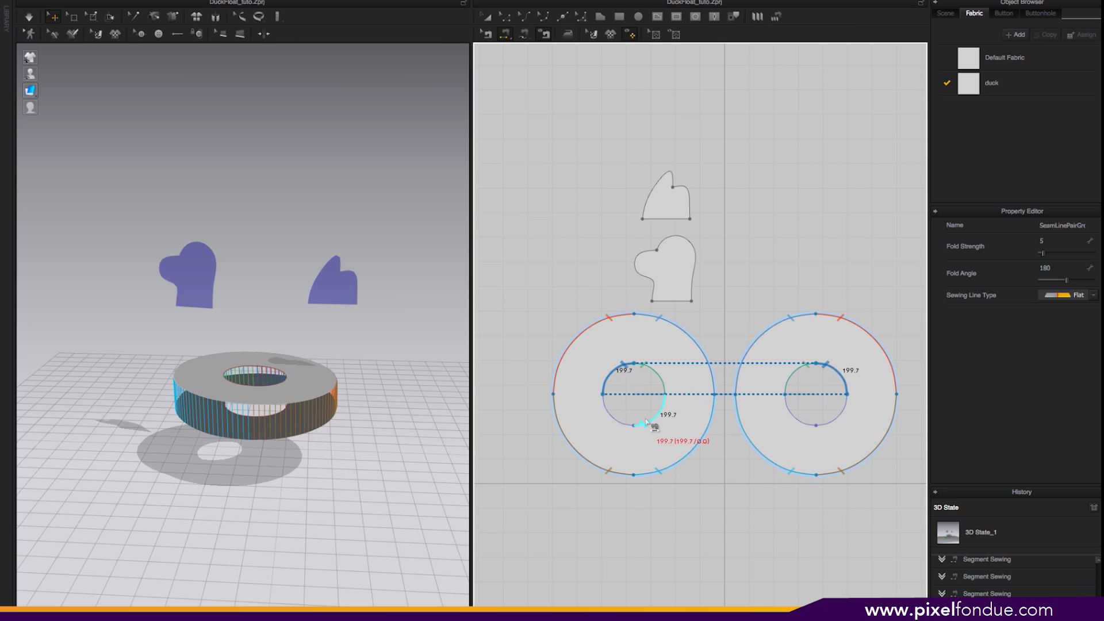
{"action": "left_click", "coordinate": [765, 425]}
{"action": "left_click", "coordinate": [614, 419]}
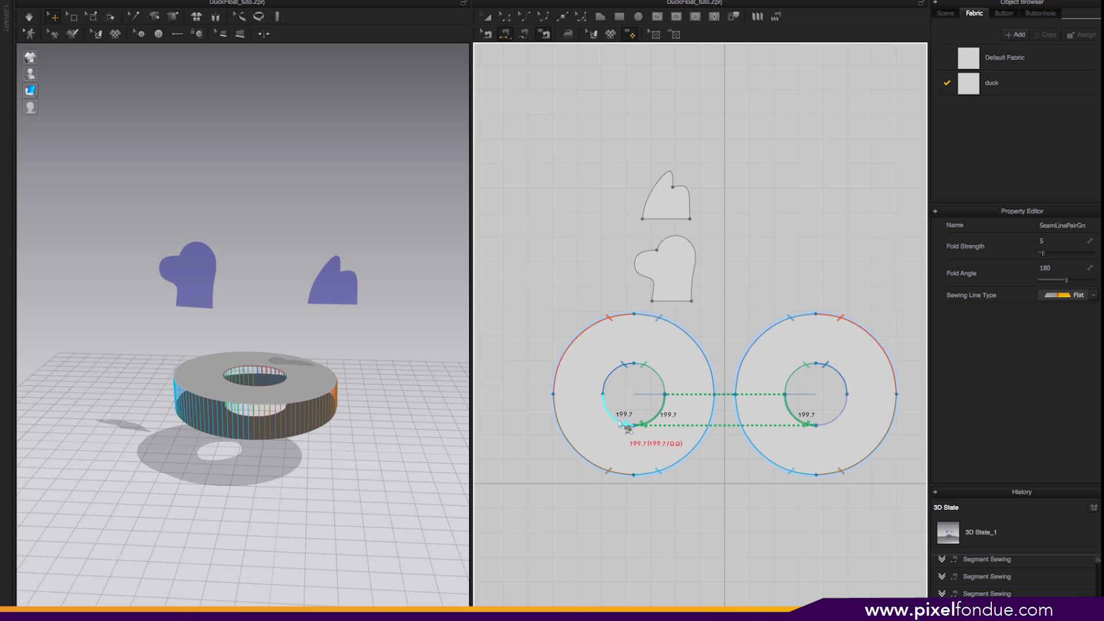
{"action": "left_click", "coordinate": [828, 424]}
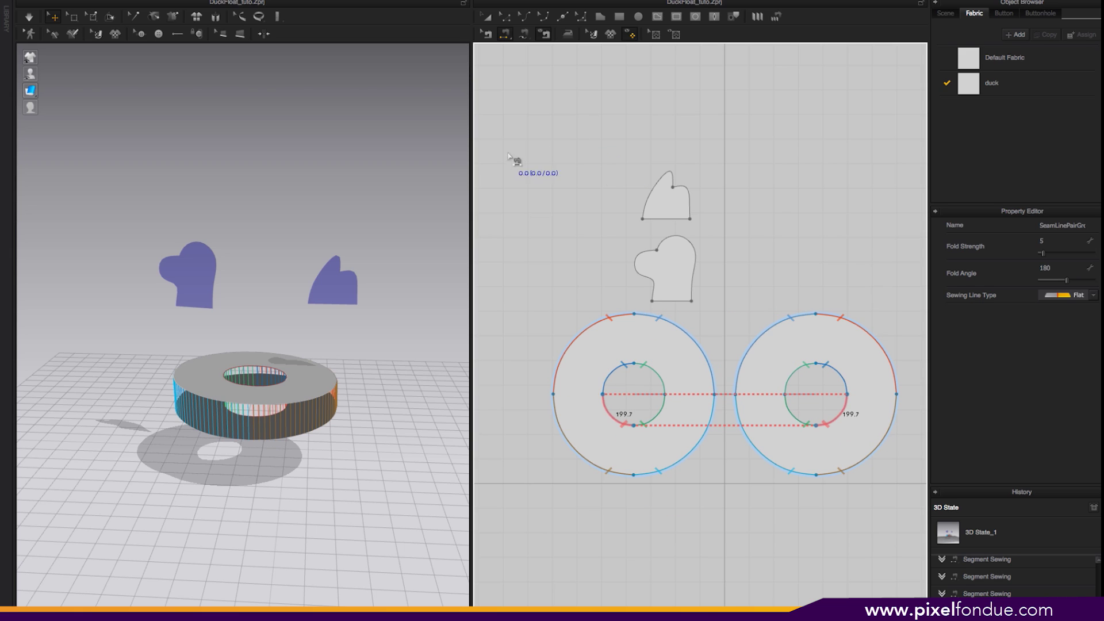
Select both ring patterns and set their pressure to 70
{"action": "left_click", "coordinate": [486, 17]}
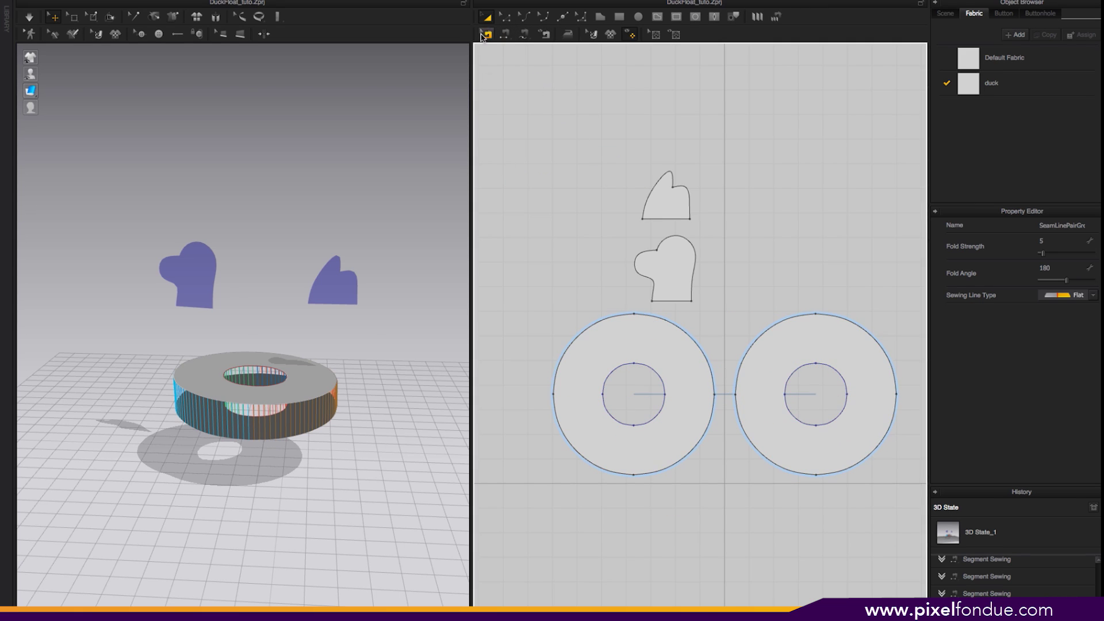
{"action": "left_click_drag", "start_coordinate": [512, 305], "coordinate": [570, 392]}
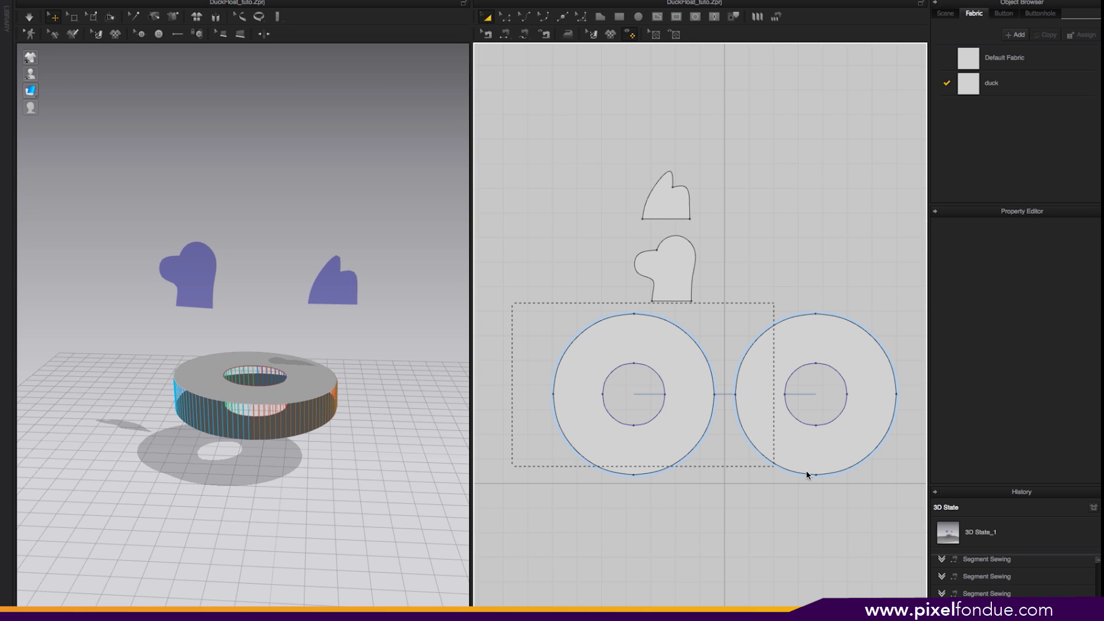
{"action": "left_click_drag", "start_coordinate": [904, 481], "coordinate": [906, 481]}
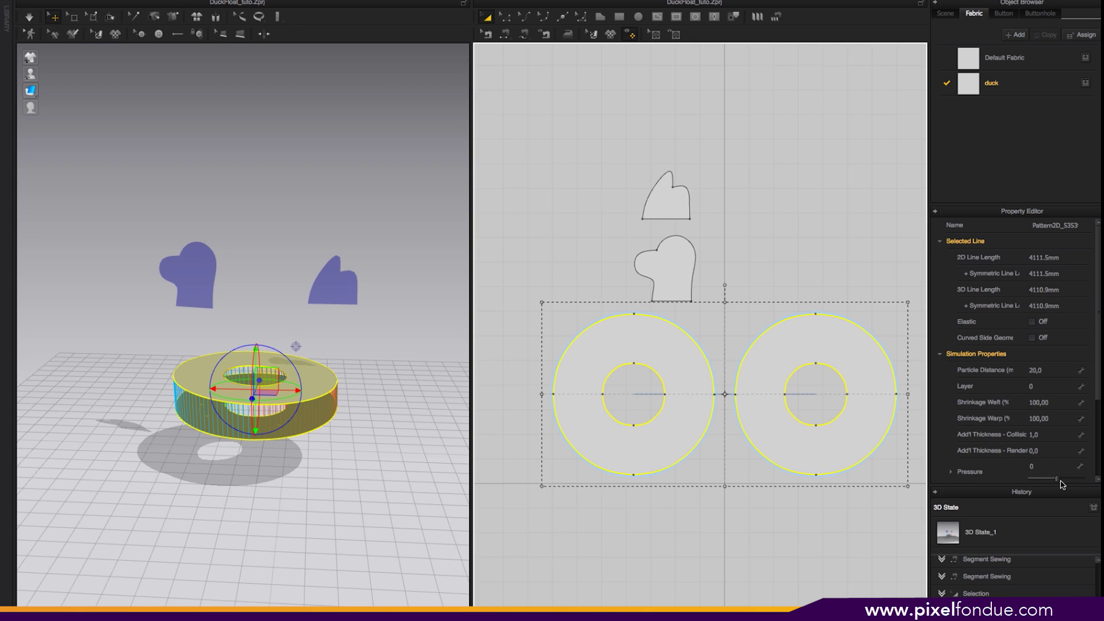
{"action": "left_click_drag", "start_coordinate": [1058, 479], "coordinate": [1064, 479]}
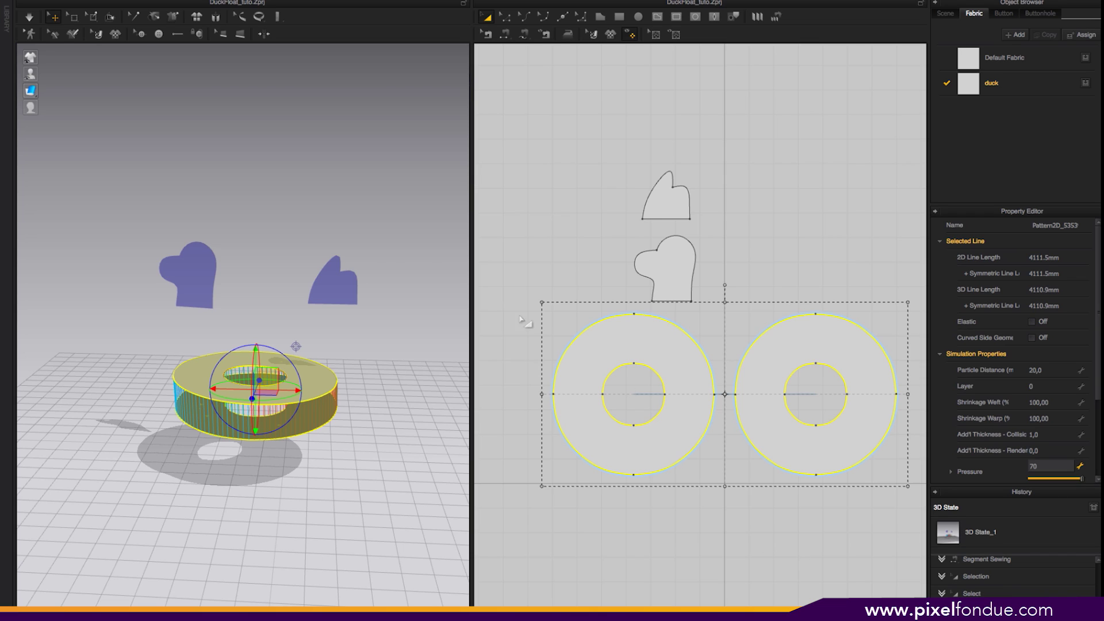
Run the simulation to inflate the sewn rings into a float, and clear the selection
{"action": "key", "text": "space"}
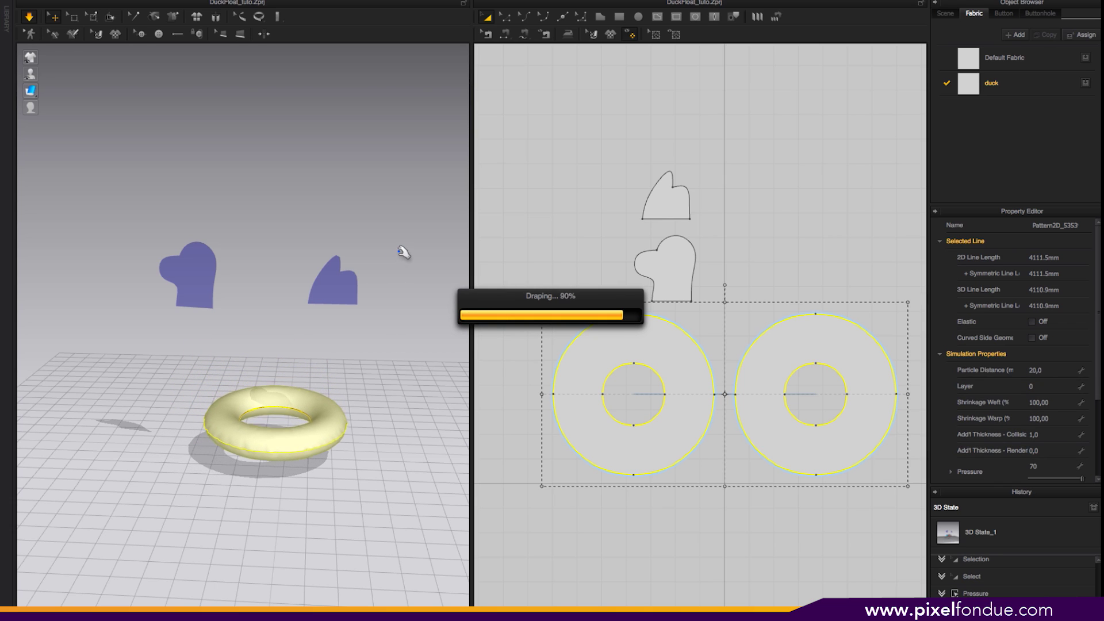
{"action": "mouse_move", "coordinate": [410, 259]}
{"action": "right_mouse_down"}
{"action": "mouse_move", "coordinate": [397, 306]}
{"action": "mouse_move", "coordinate": [414, 291]}
{"action": "mouse_move", "coordinate": [426, 318]}
{"action": "mouse_move", "coordinate": [401, 262]}
{"action": "mouse_move", "coordinate": [410, 265]}
{"action": "right_mouse_up"}
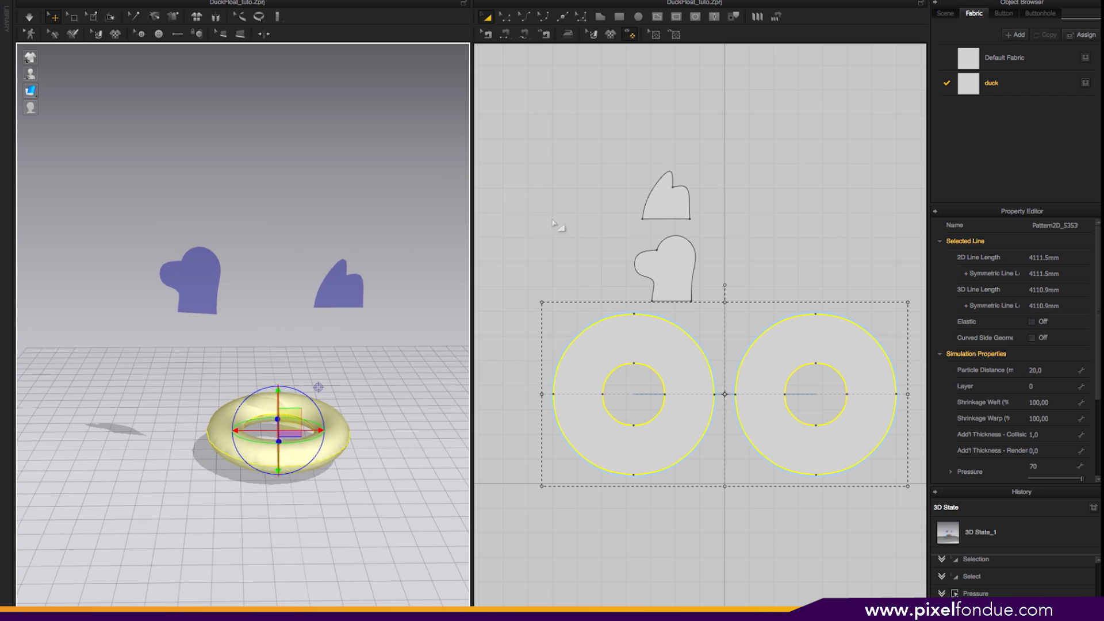
{"action": "left_click", "coordinate": [589, 153]}
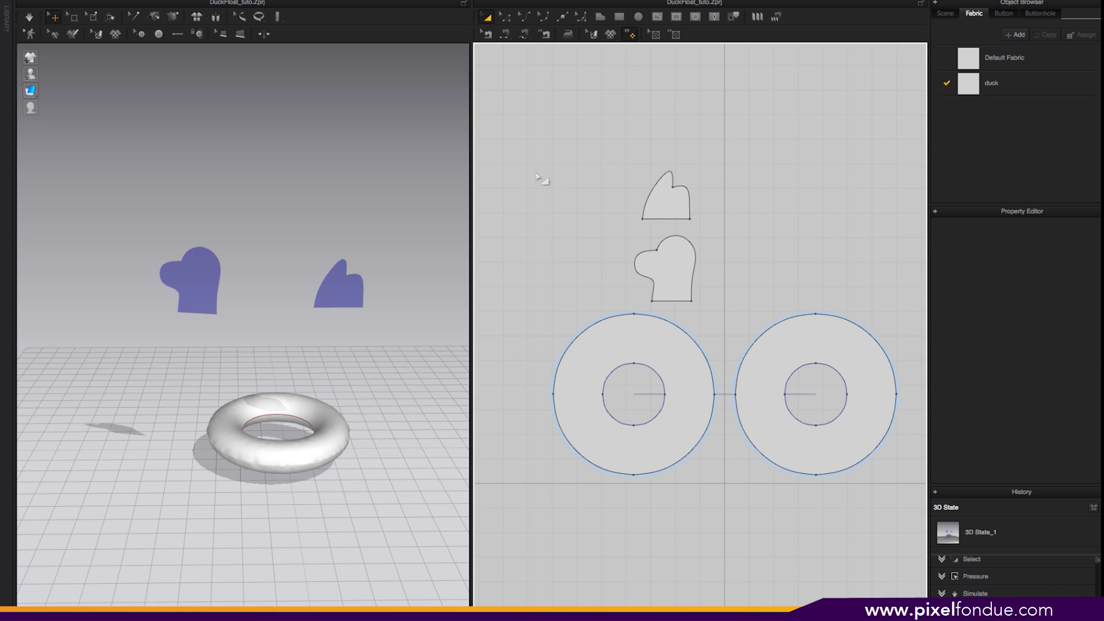
Activate the deactivated duck head pattern above the original ring
{"action": "left_click", "coordinate": [672, 264]}
{"action": "right_click", "coordinate": [674, 266]}
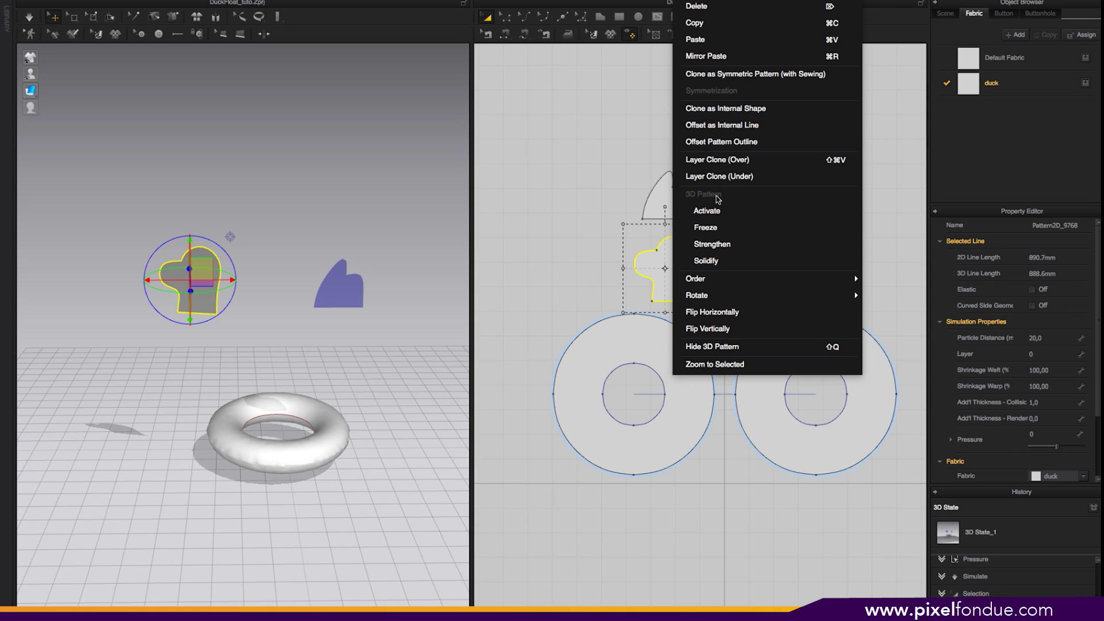
{"action": "left_click", "coordinate": [702, 214]}
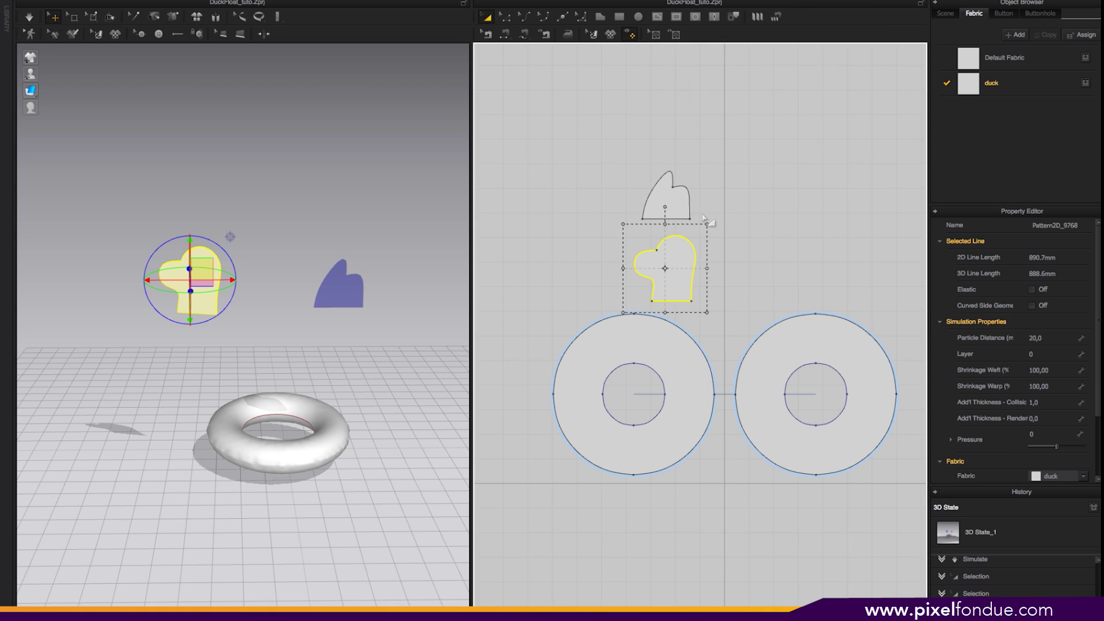
Clone the duck head as a symmetric pattern with sewing and place it level with the original, about 460 mm away
{"action": "right_click", "coordinate": [679, 250]}
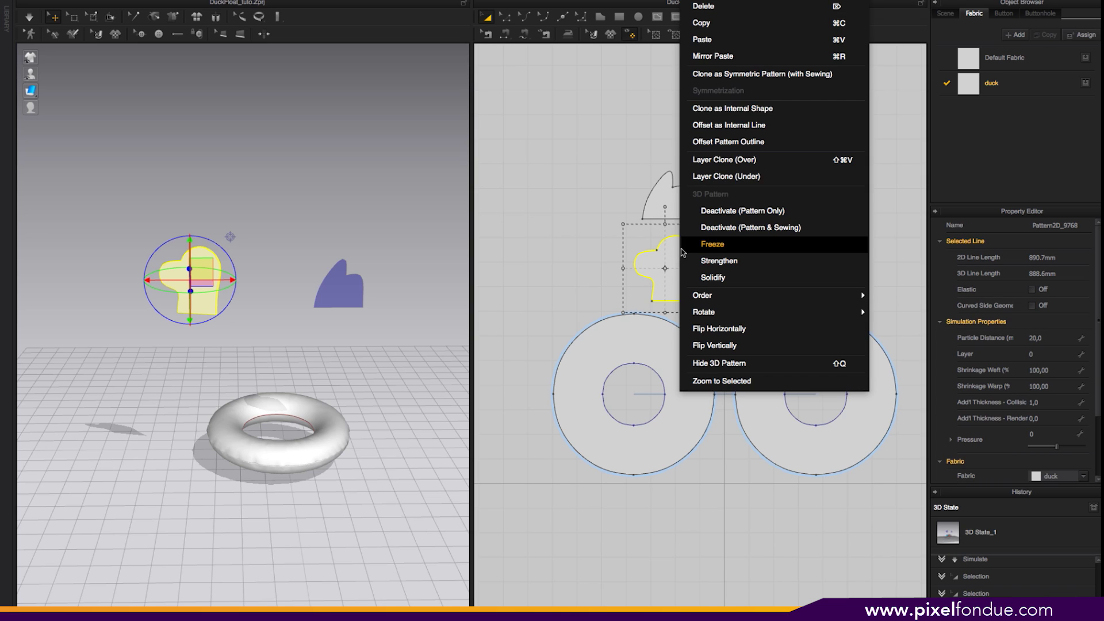
{"action": "left_click", "coordinate": [770, 74]}
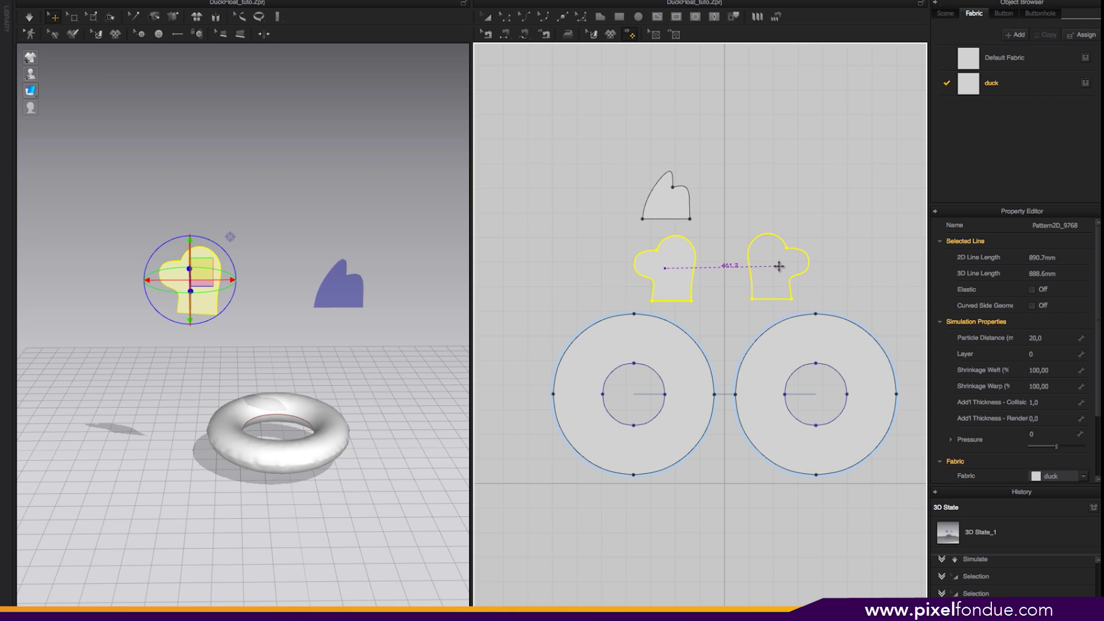
{"action": "left_click", "coordinate": [778, 269]}
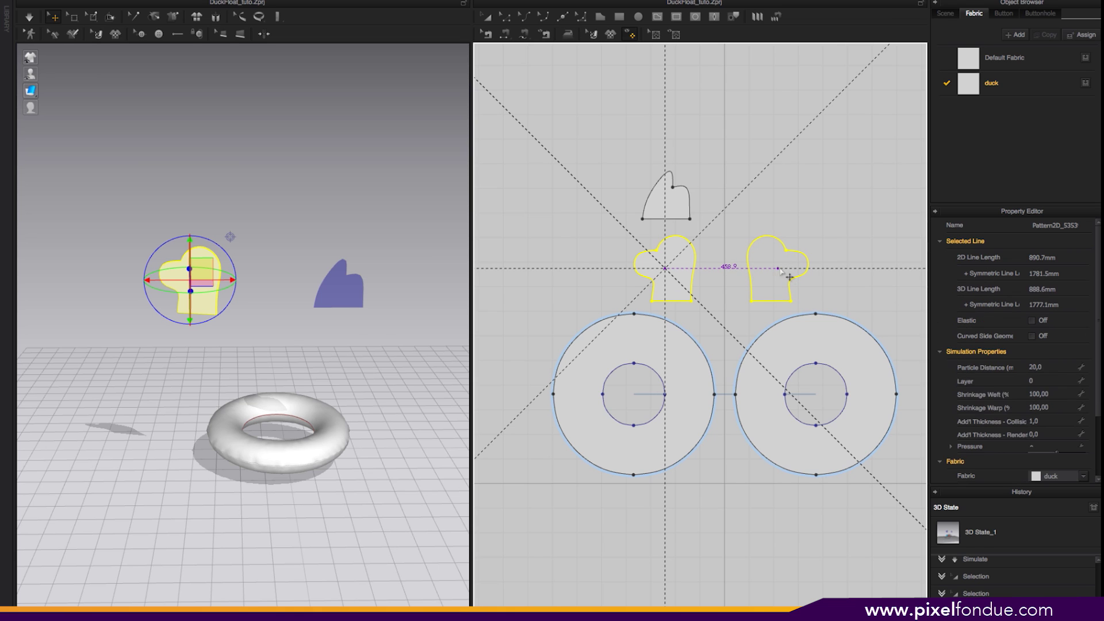
Move the cloned duck head in 3D so it faces the original head with a small gap, and clear the selection
{"action": "right_click_drag", "start_coordinate": [352, 215], "coordinate": [346, 247]}
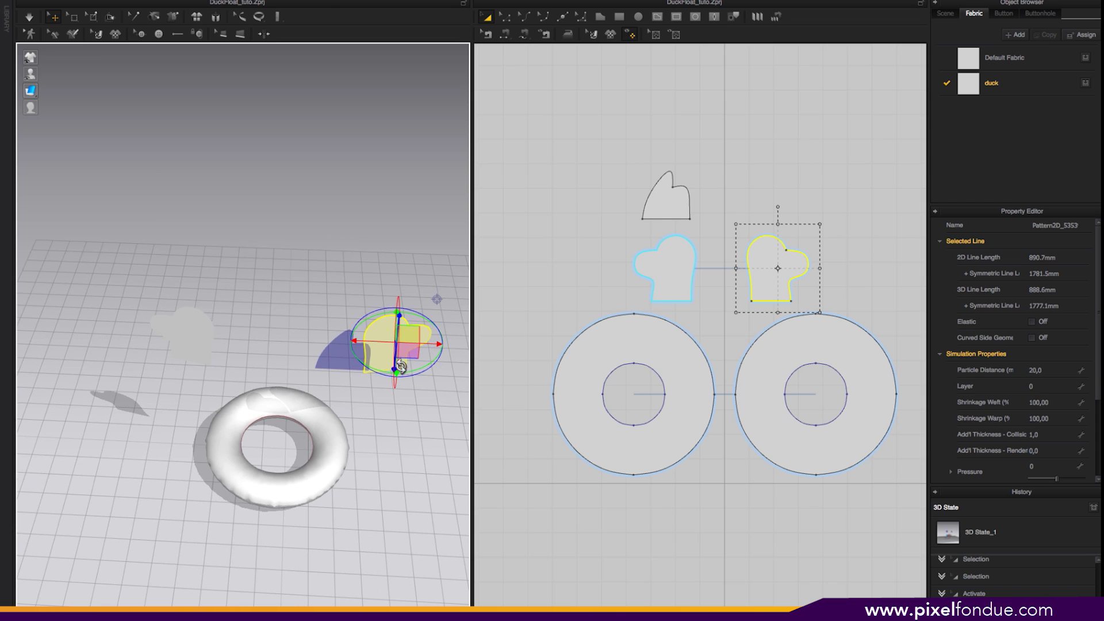
{"action": "left_click_drag", "start_coordinate": [429, 363], "coordinate": [214, 336]}
{"action": "right_click_drag", "start_coordinate": [214, 335], "coordinate": [214, 289]}
{"action": "left_click_drag", "start_coordinate": [214, 289], "coordinate": [223, 281]}
{"action": "right_click_drag", "start_coordinate": [247, 291], "coordinate": [345, 321]}
{"action": "left_click_drag", "start_coordinate": [251, 391], "coordinate": [252, 364]}
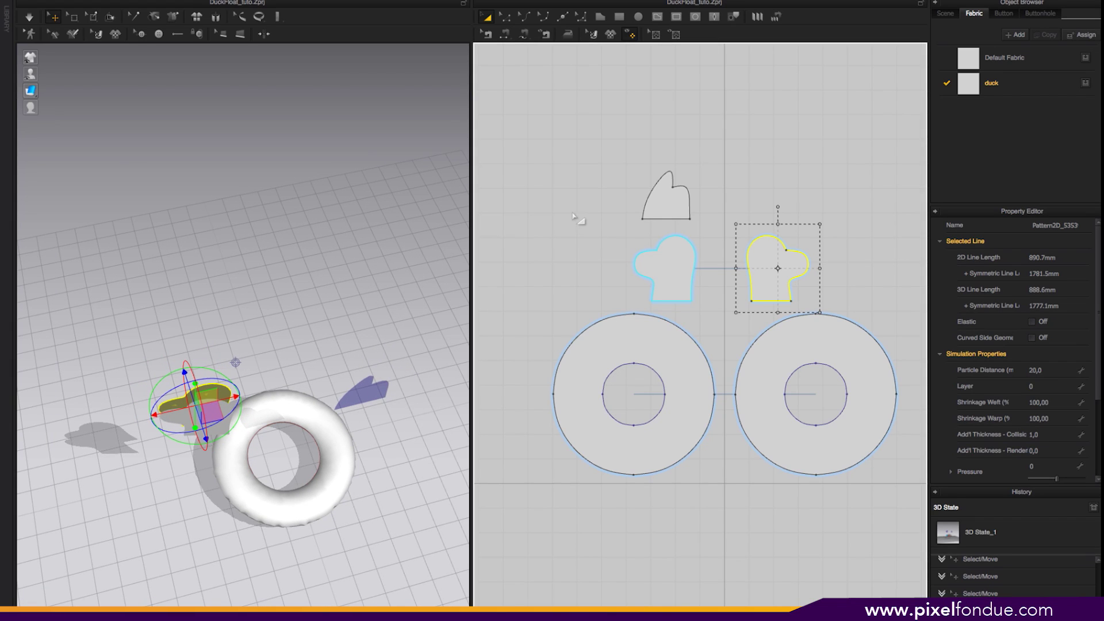
{"action": "right_click", "coordinate": [572, 213]}
{"action": "left_click", "coordinate": [564, 207]}
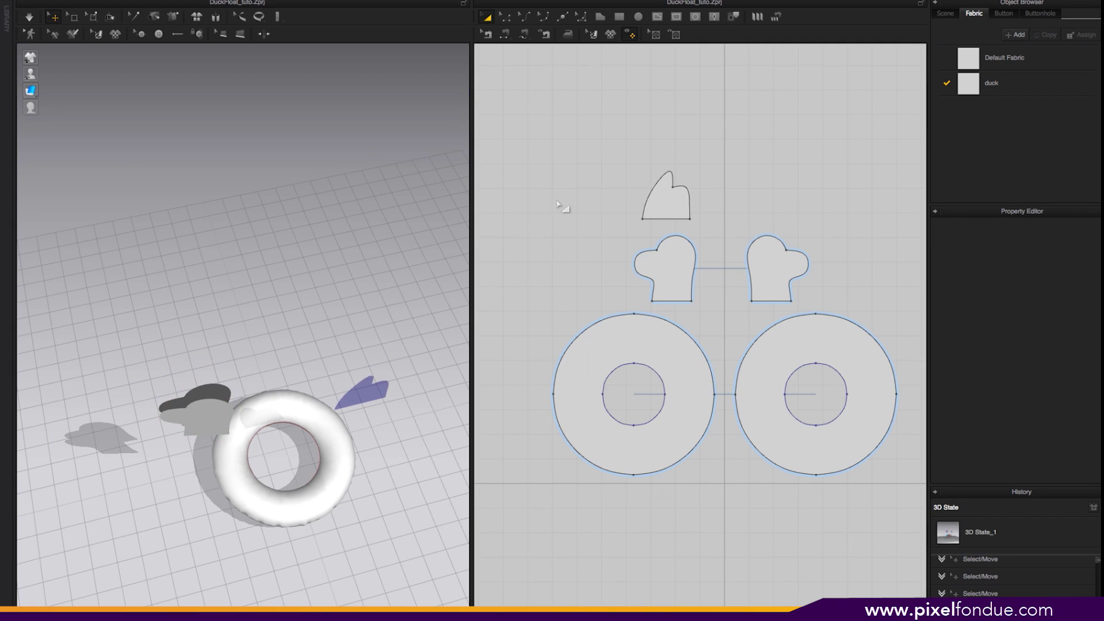
Sew the two duck head patterns together along the crown-and-back edges and along the matching beak edges
{"action": "left_click", "coordinate": [505, 35]}
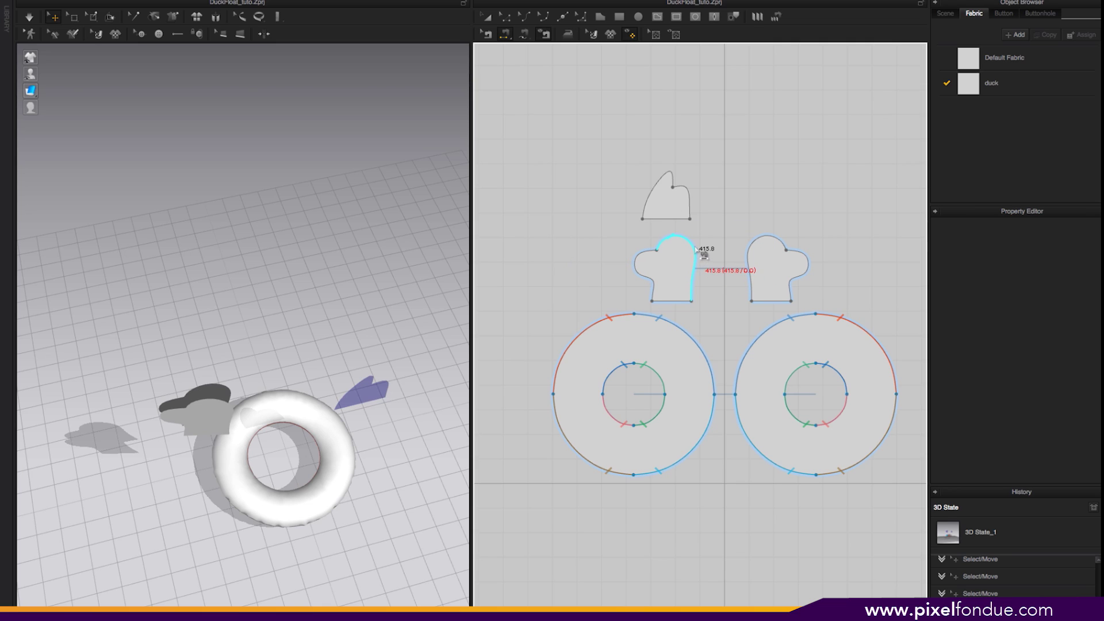
{"action": "left_click", "coordinate": [756, 244]}
{"action": "left_click", "coordinate": [656, 278]}
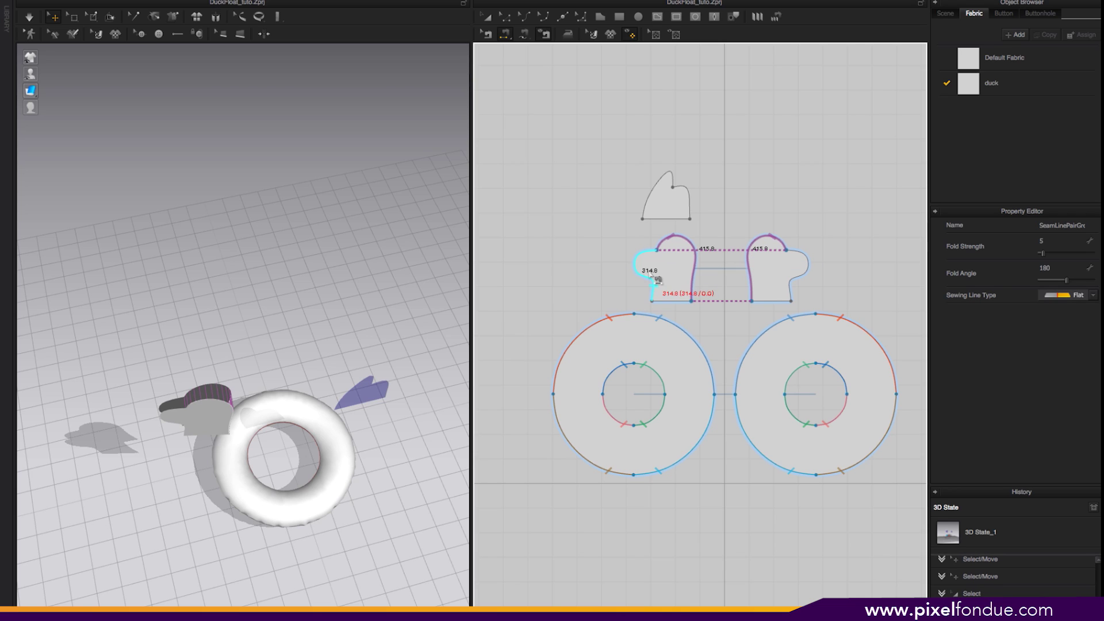
{"action": "left_click", "coordinate": [804, 284]}
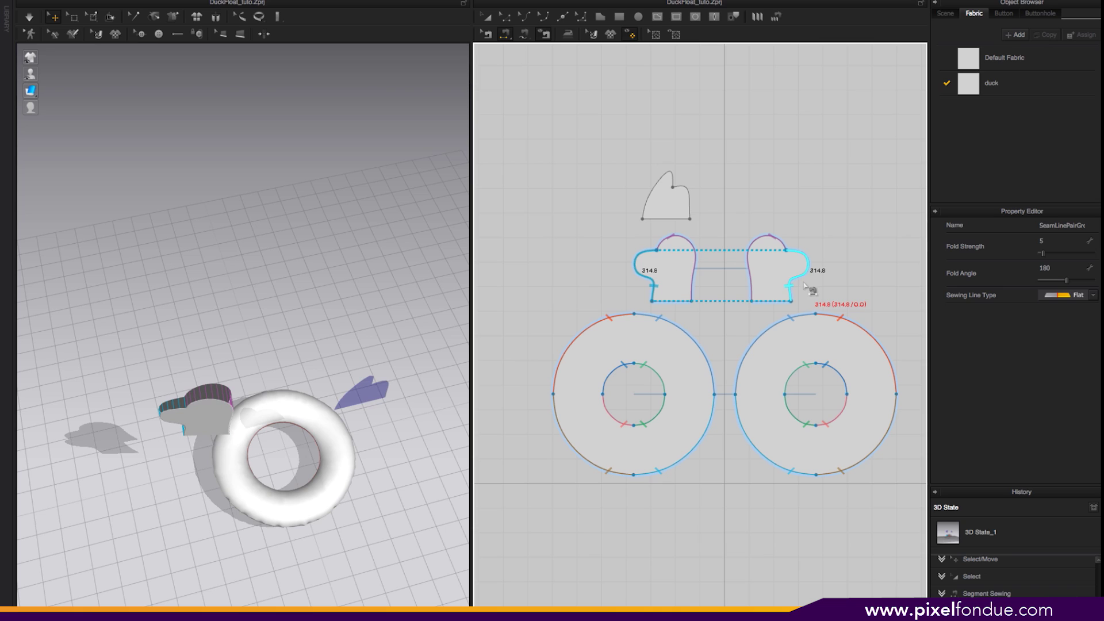
Set the pressure of both duck head patterns to 70
{"action": "left_click", "coordinate": [487, 17]}
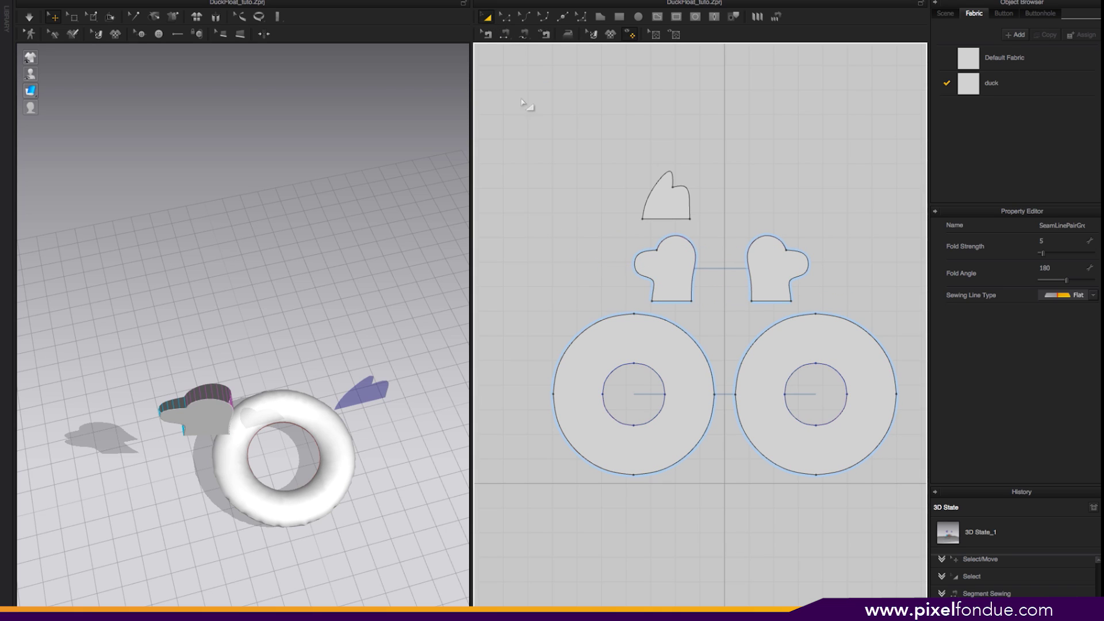
{"action": "left_click_drag", "start_coordinate": [604, 225], "coordinate": [683, 301]}
{"action": "left_click_drag", "start_coordinate": [901, 321], "coordinate": [901, 321]}
{"action": "left_click", "coordinate": [1033, 467]}
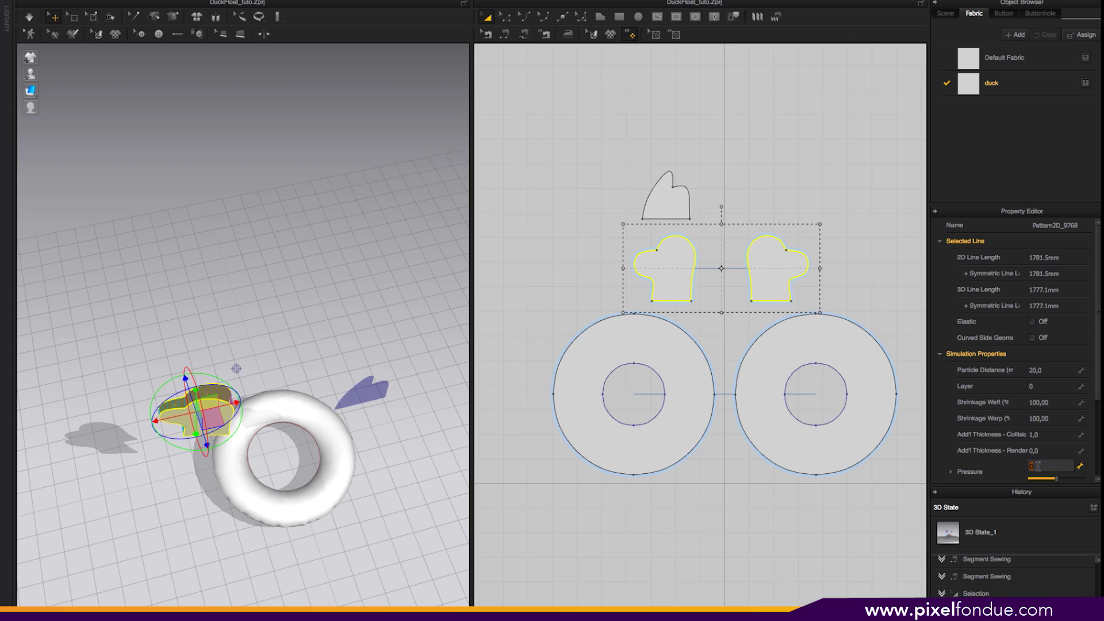
{"action": "key", "text": "Return"}
{"action": "scroll", "coordinate": [1037, 466], "scroll_direction": "down", "scroll_amount": 2}
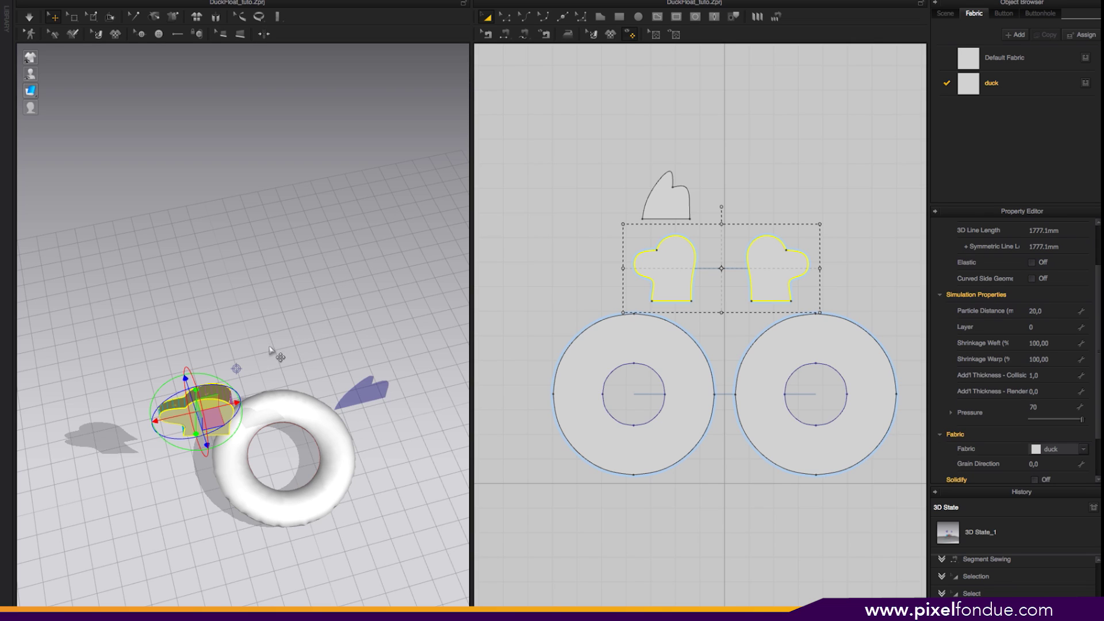
Simulate to inflate the duck head, stop the simulation, lower the head to just above the ring's edge and clear the selection
{"action": "key", "text": "space"}
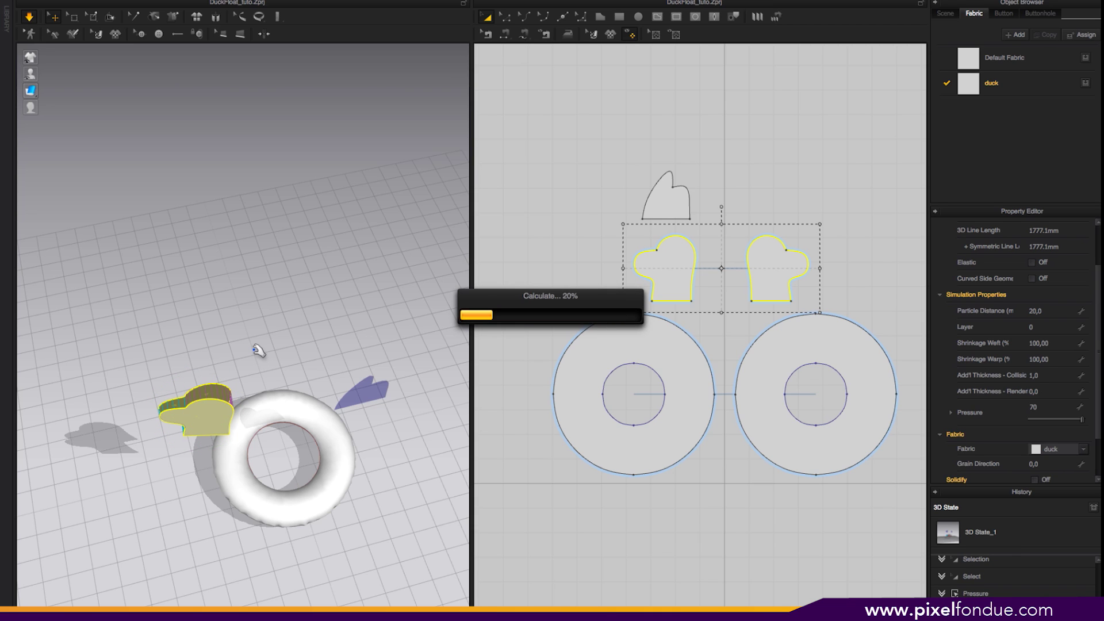
{"action": "key", "text": "space"}
{"action": "right_click_drag", "start_coordinate": [257, 348], "coordinate": [266, 313]}
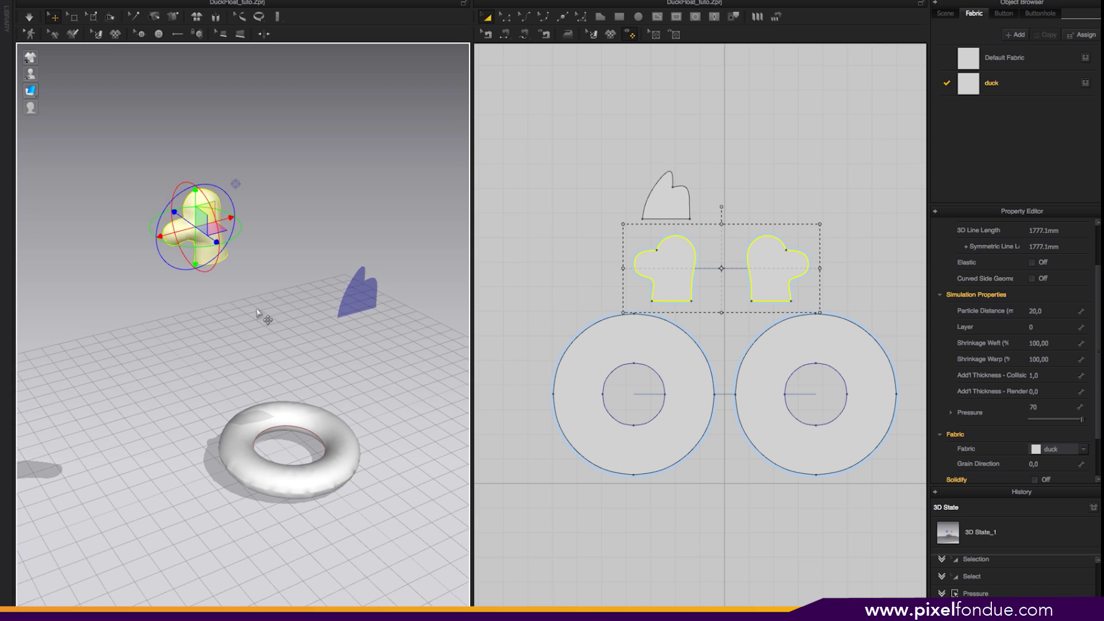
{"action": "left_click_drag", "start_coordinate": [196, 199], "coordinate": [253, 387]}
{"action": "right_click_drag", "start_coordinate": [365, 392], "coordinate": [320, 366]}
{"action": "left_click", "coordinate": [531, 227]}
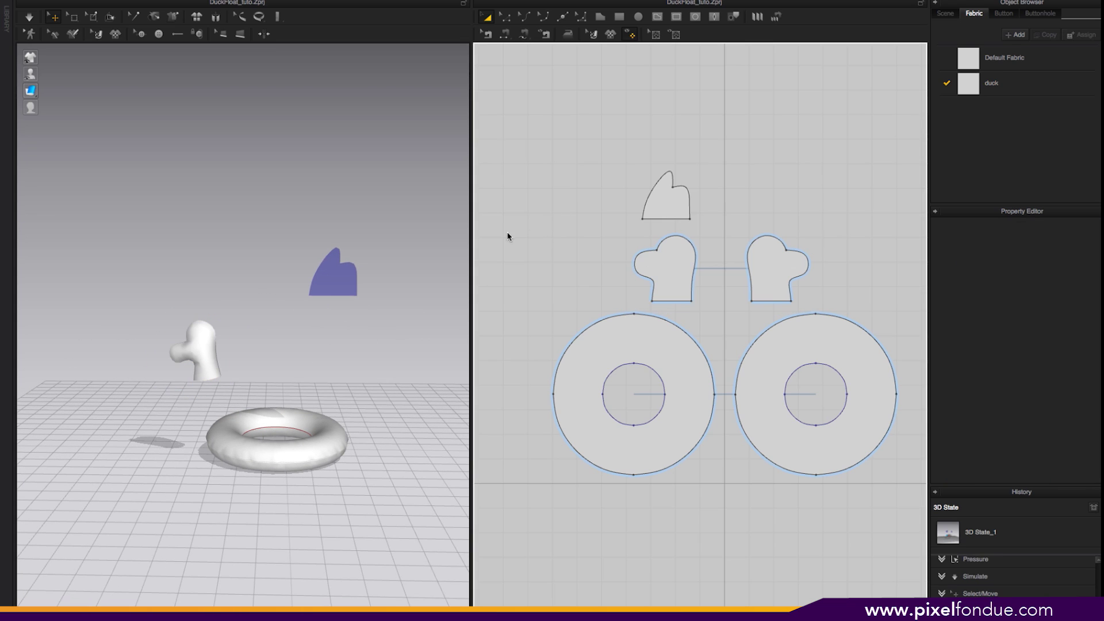
Deactivate the patterns and sewing of the duck head and both rings, and clear the selection
{"action": "left_click_drag", "start_coordinate": [904, 492], "coordinate": [905, 494]}
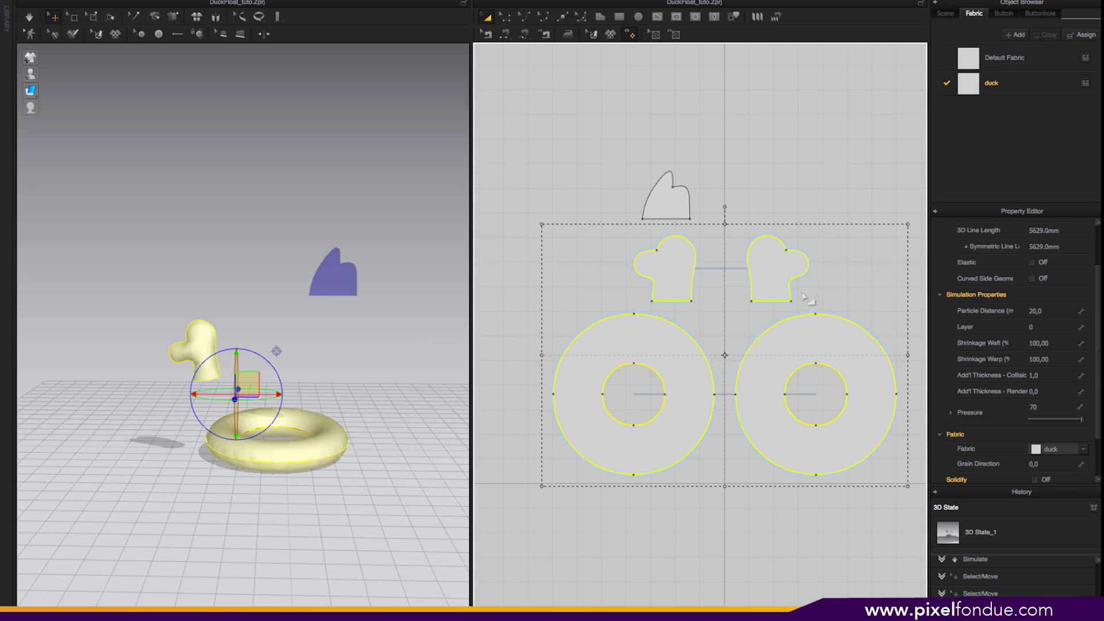
{"action": "right_click", "coordinate": [774, 259]}
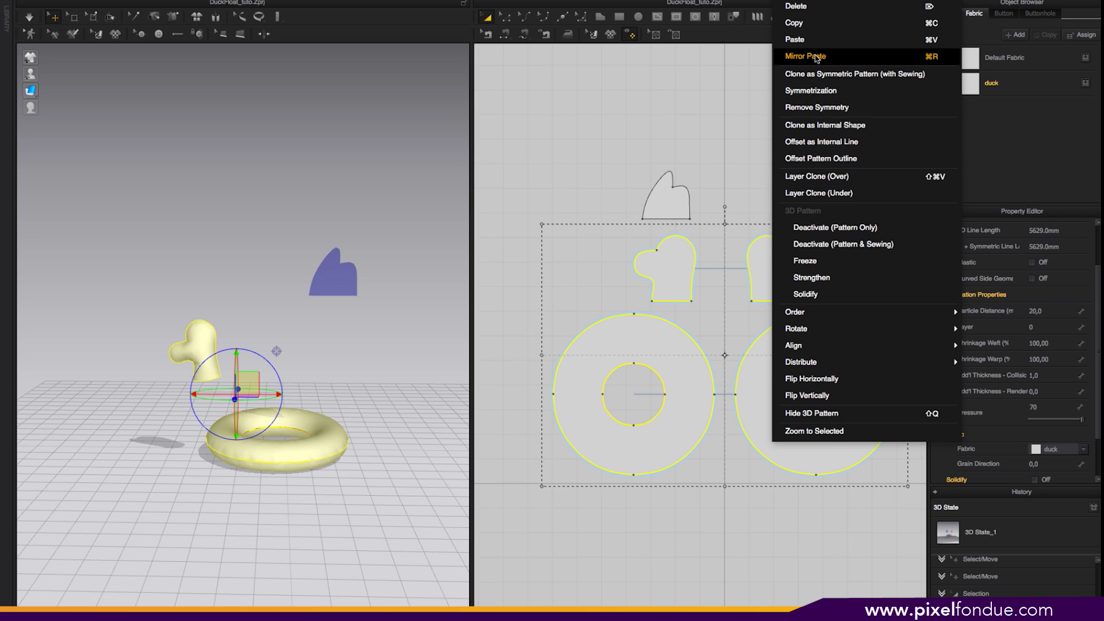
{"action": "left_click", "coordinate": [829, 246]}
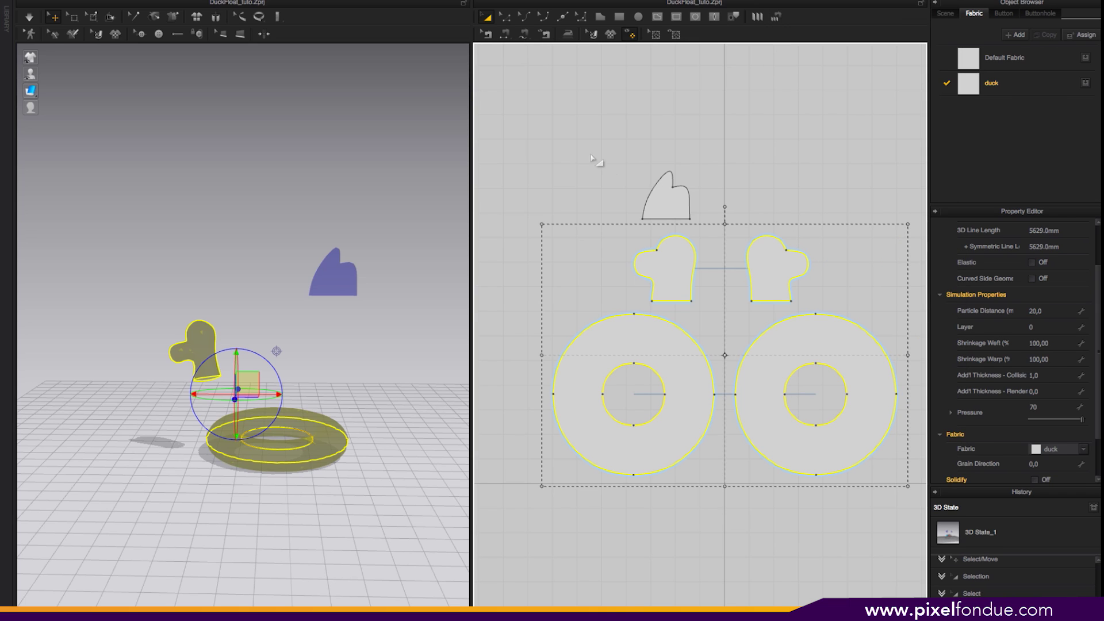
{"action": "left_click", "coordinate": [598, 153]}
Clone the tail as a symmetric pattern with sewing and place it level with the original, about 412 mm away
{"action": "left_click", "coordinate": [664, 202]}
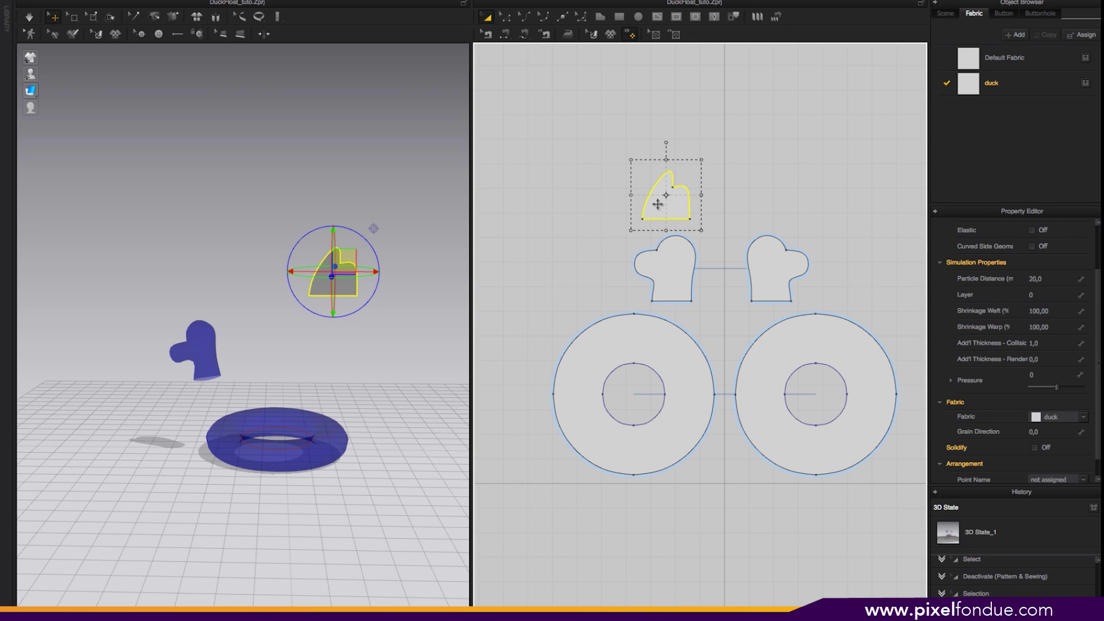
{"action": "right_click", "coordinate": [671, 205]}
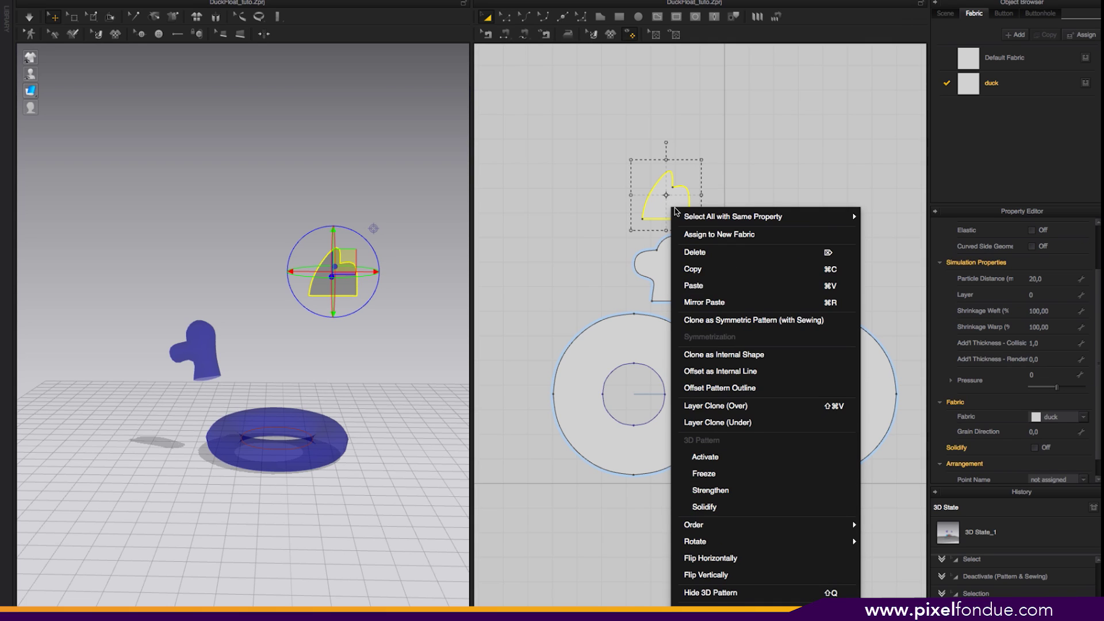
{"action": "left_click", "coordinate": [724, 319]}
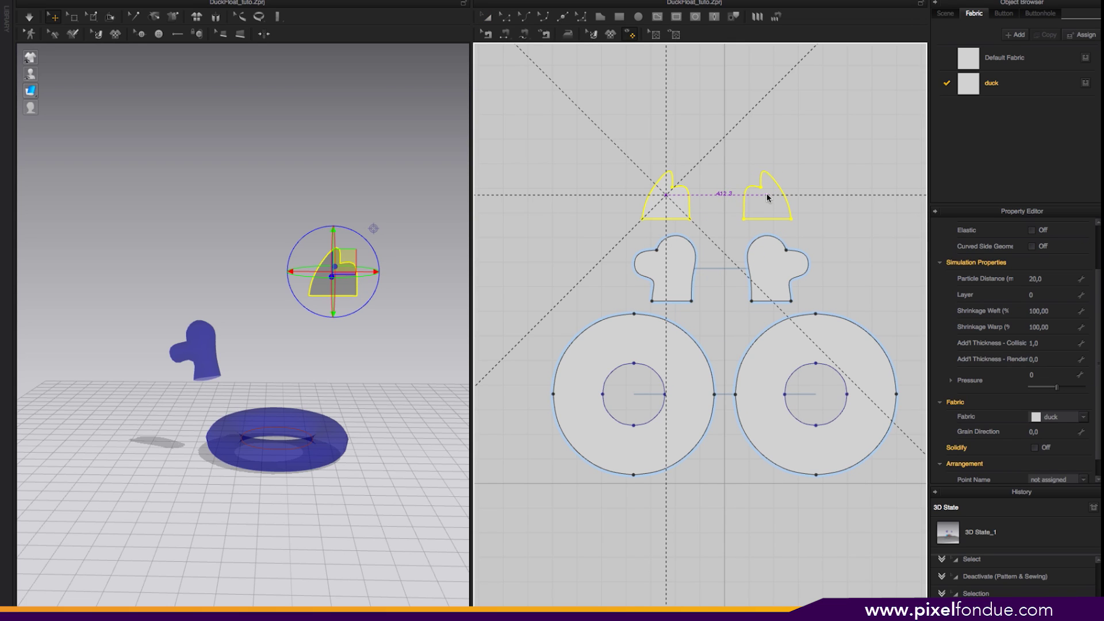
{"action": "left_click", "coordinate": [767, 198]}
Activate both tail patterns and clear the selection
{"action": "right_click_drag", "start_coordinate": [393, 216], "coordinate": [409, 234]}
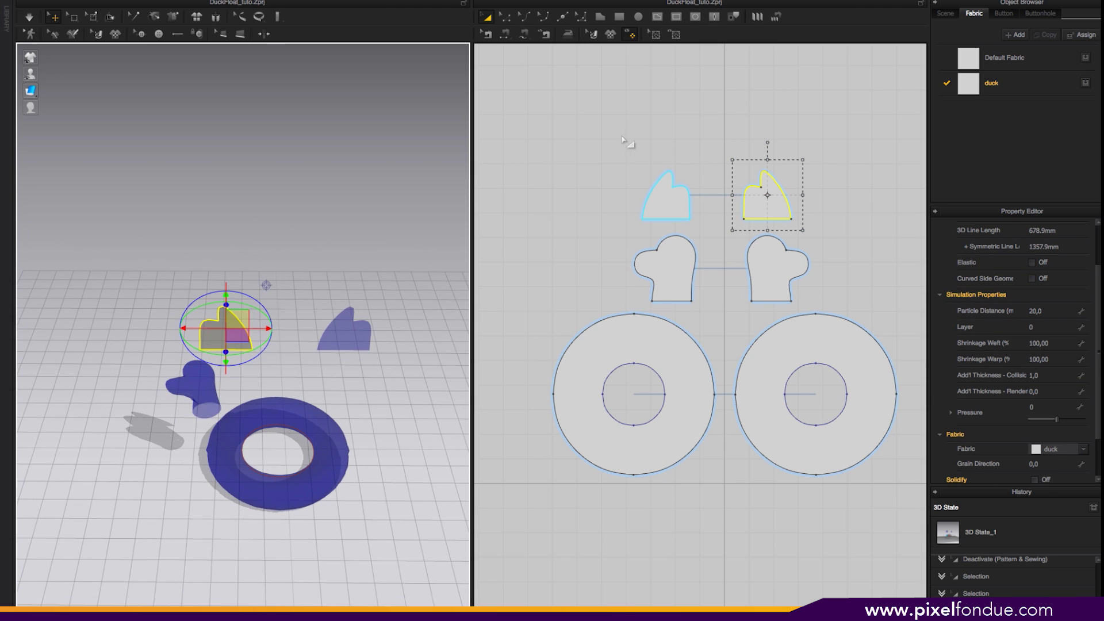
{"action": "left_click_drag", "start_coordinate": [612, 138], "coordinate": [680, 233]}
{"action": "left_click_drag", "start_coordinate": [826, 228], "coordinate": [827, 230]}
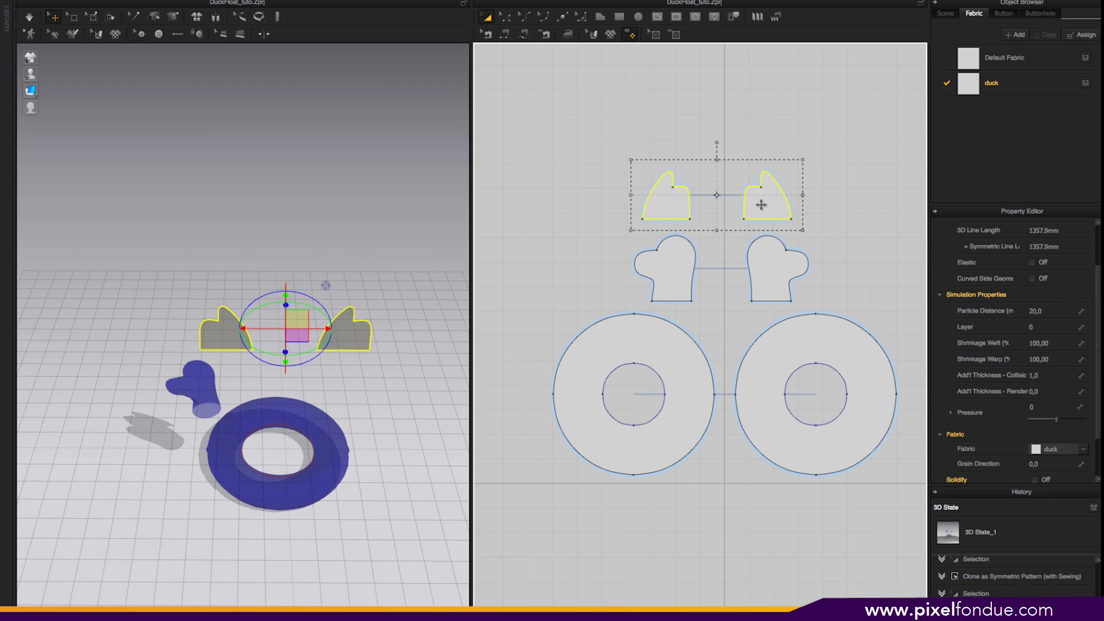
{"action": "right_click", "coordinate": [765, 205]}
{"action": "left_click", "coordinate": [798, 228]}
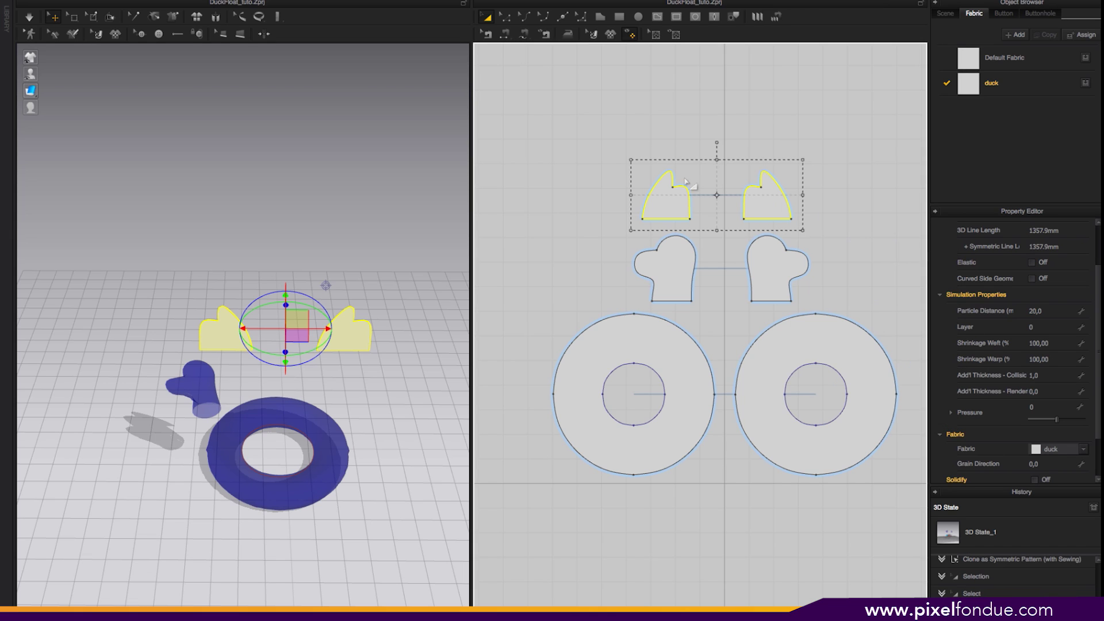
{"action": "left_click", "coordinate": [496, 194]}
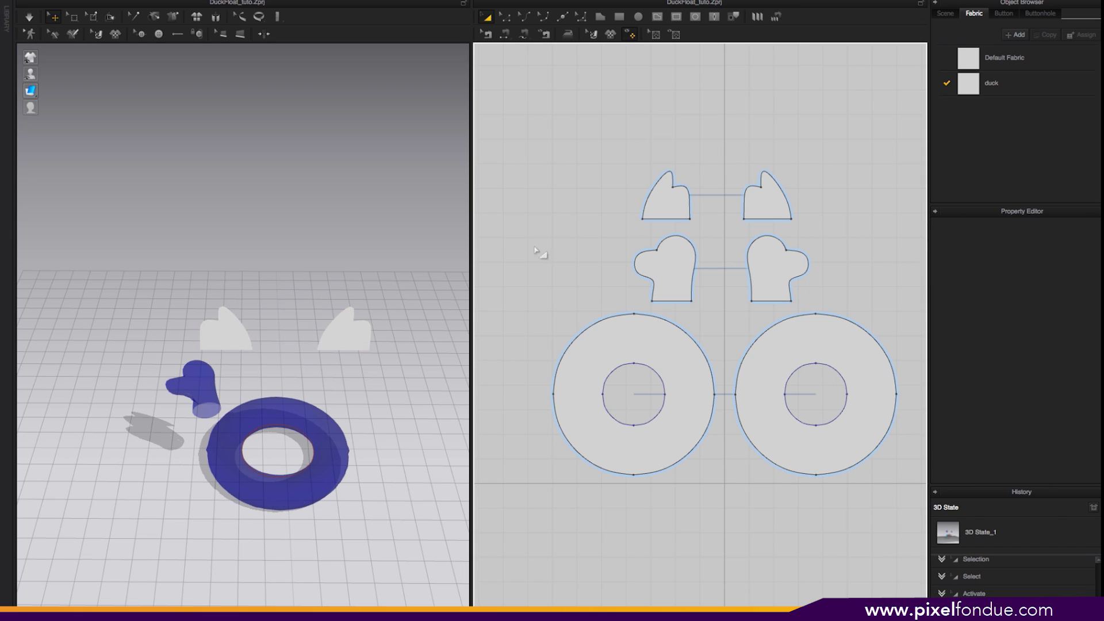
Rotate and move the cloned tail in 3D so it faces the original tail with a small gap, and clear the selection
{"action": "left_click", "coordinate": [762, 200]}
{"action": "right_click_drag", "start_coordinate": [331, 296], "coordinate": [326, 317]}
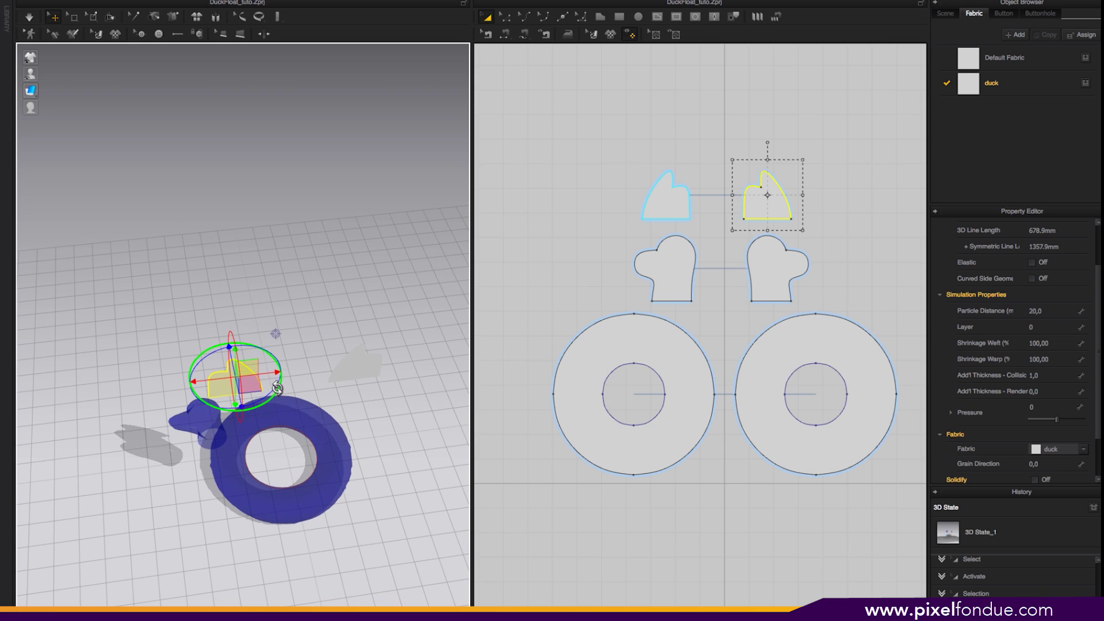
{"action": "left_click_drag", "start_coordinate": [281, 388], "coordinate": [188, 363]}
{"action": "left_click_drag", "start_coordinate": [263, 372], "coordinate": [391, 356]}
{"action": "right_click_drag", "start_coordinate": [399, 308], "coordinate": [460, 290]}
{"action": "left_click_drag", "start_coordinate": [394, 313], "coordinate": [382, 307]}
{"action": "right_click_drag", "start_coordinate": [429, 271], "coordinate": [354, 270]}
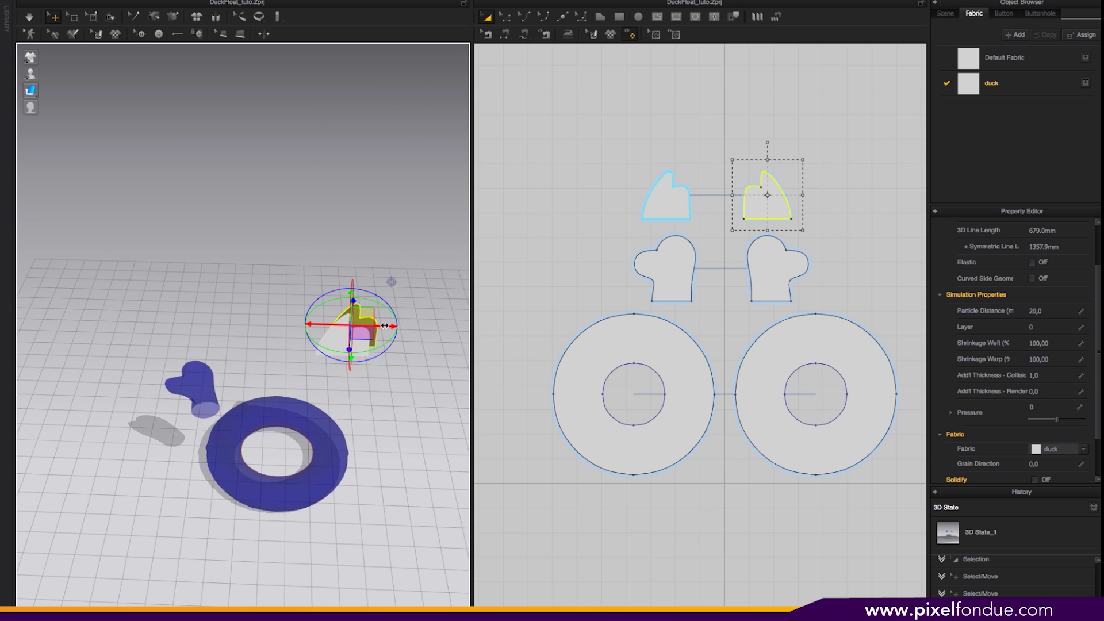
{"action": "left_click_drag", "start_coordinate": [385, 325], "coordinate": [376, 325]}
{"action": "left_click", "coordinate": [650, 126]}
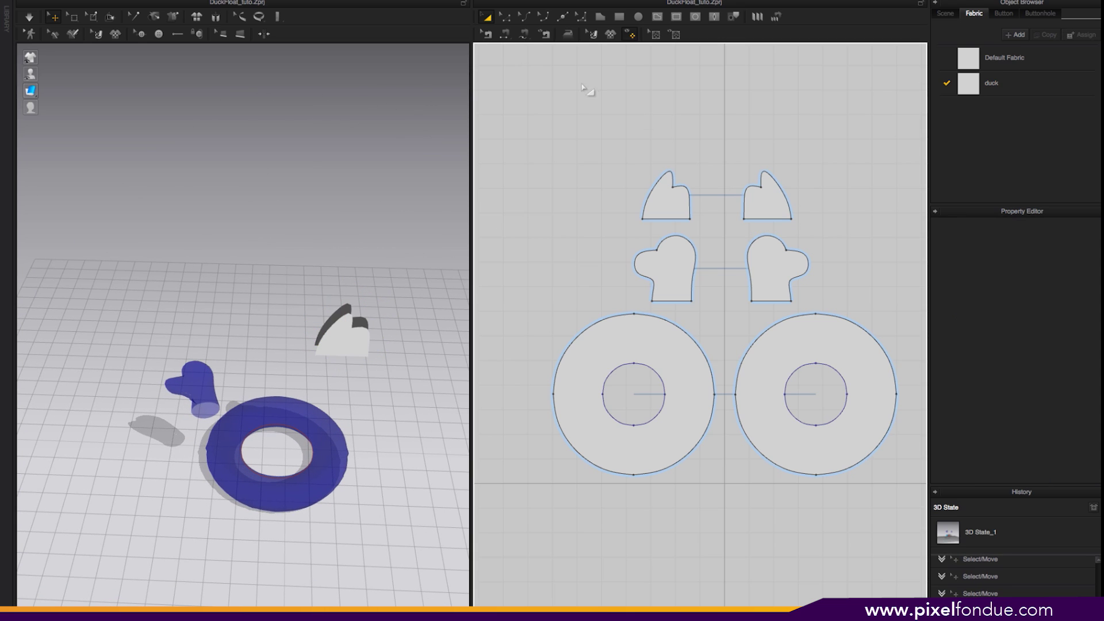
Sew the two tail patterns together along their short notched edges and their long curved edges, leaving the straight bases open
{"action": "left_click", "coordinate": [503, 37]}
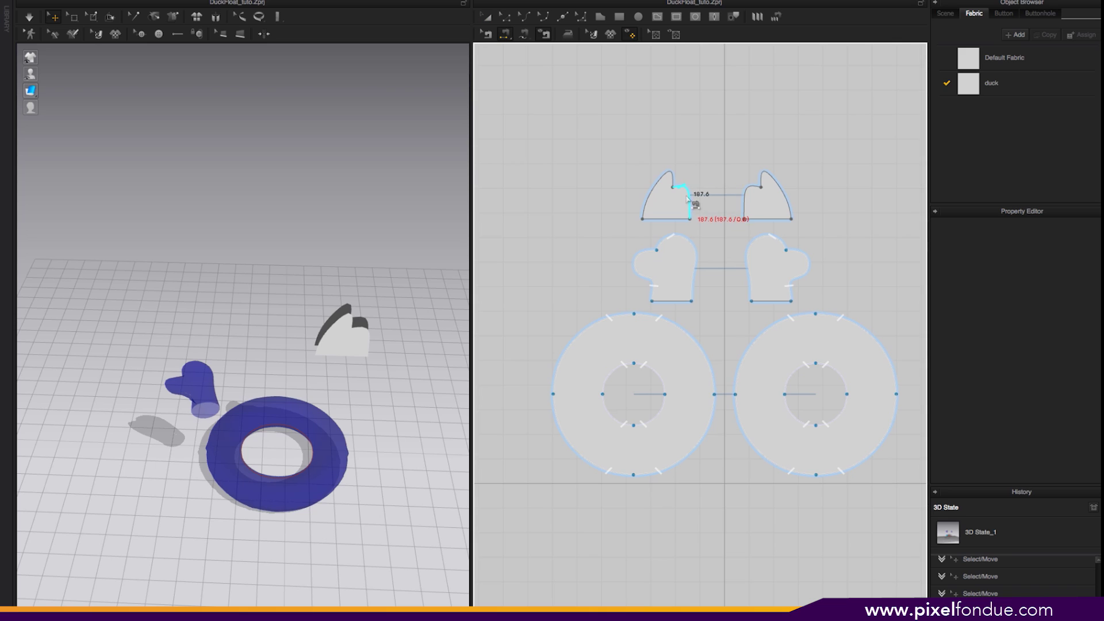
{"action": "left_click", "coordinate": [745, 194]}
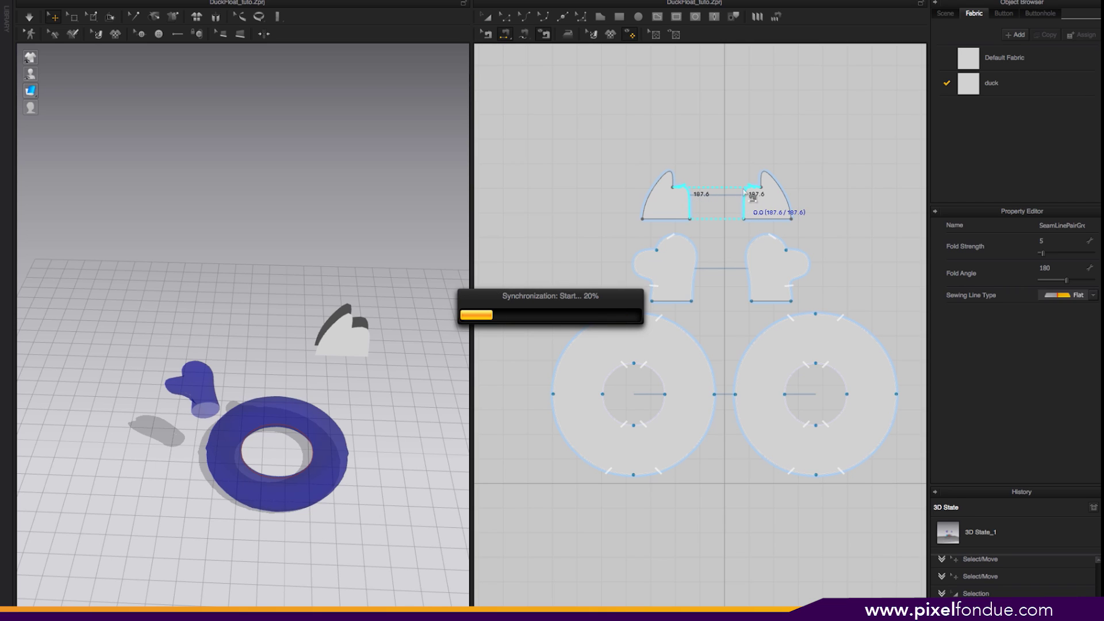
{"action": "left_click", "coordinate": [658, 187]}
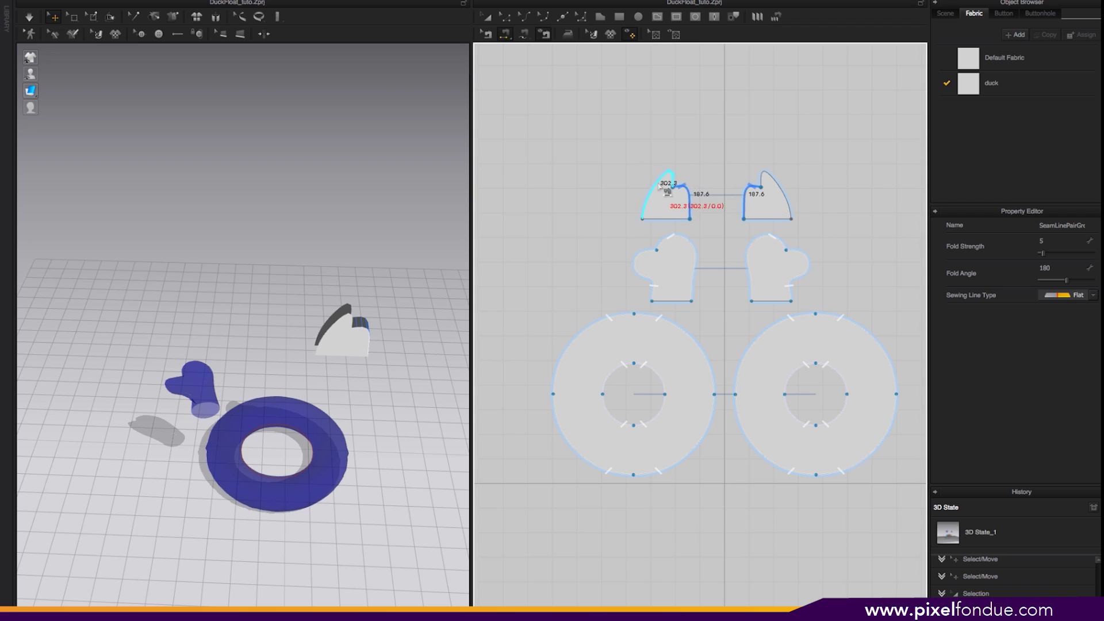
{"action": "left_click", "coordinate": [779, 185]}
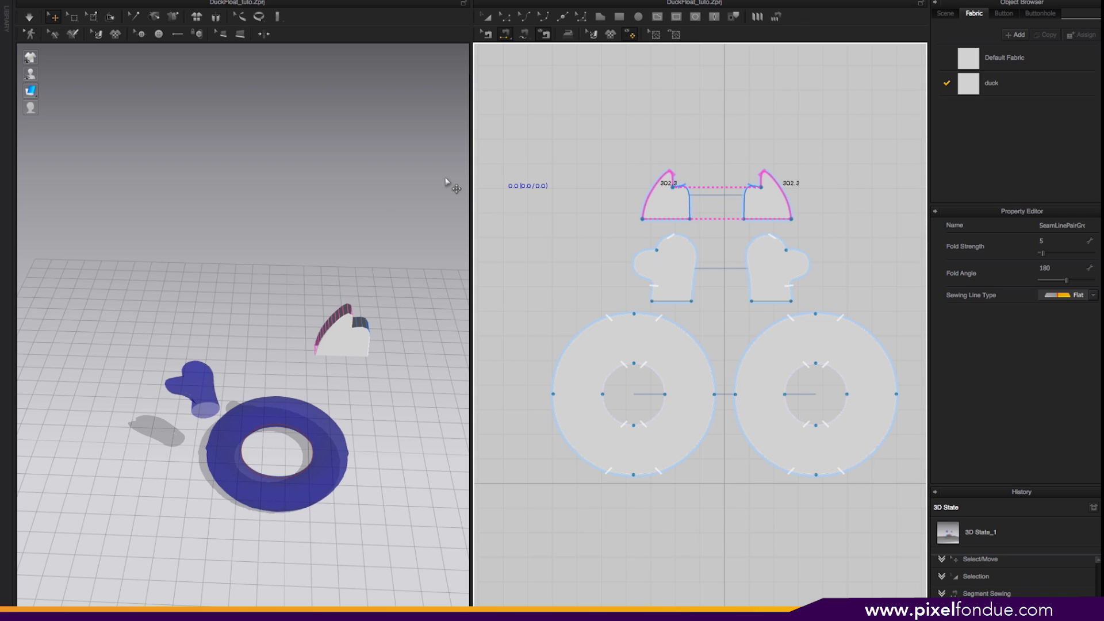
Set the pressure of both tail patterns to 70
{"action": "key", "text": "a"}
{"action": "left_click_drag", "start_coordinate": [588, 136], "coordinate": [830, 231]}
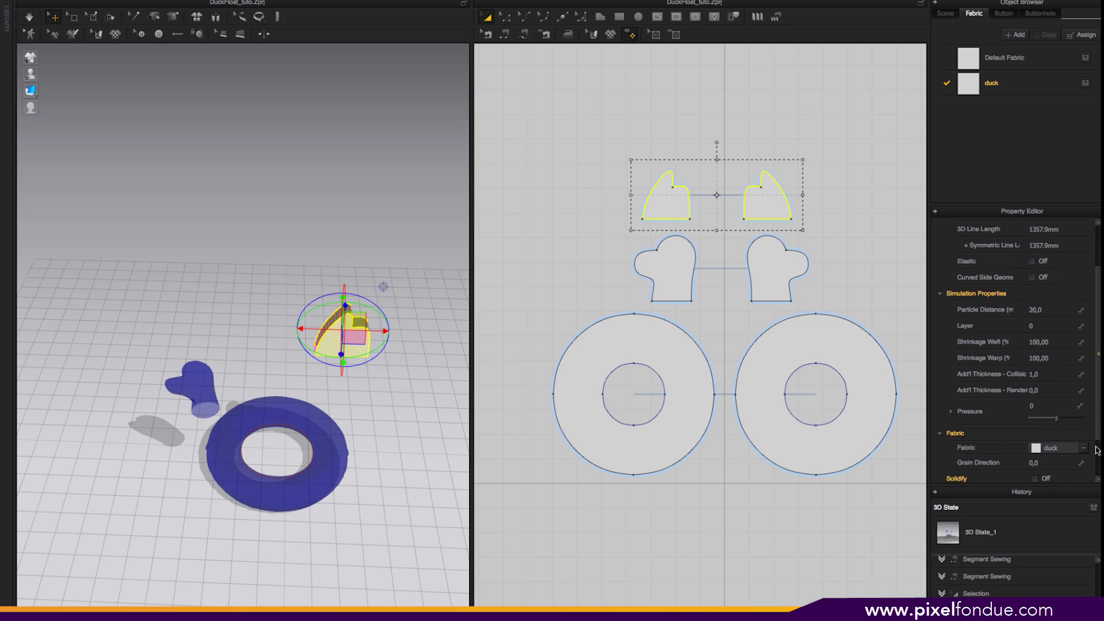
{"action": "scroll", "coordinate": [1092, 455], "scroll_direction": "down", "scroll_amount": 2}
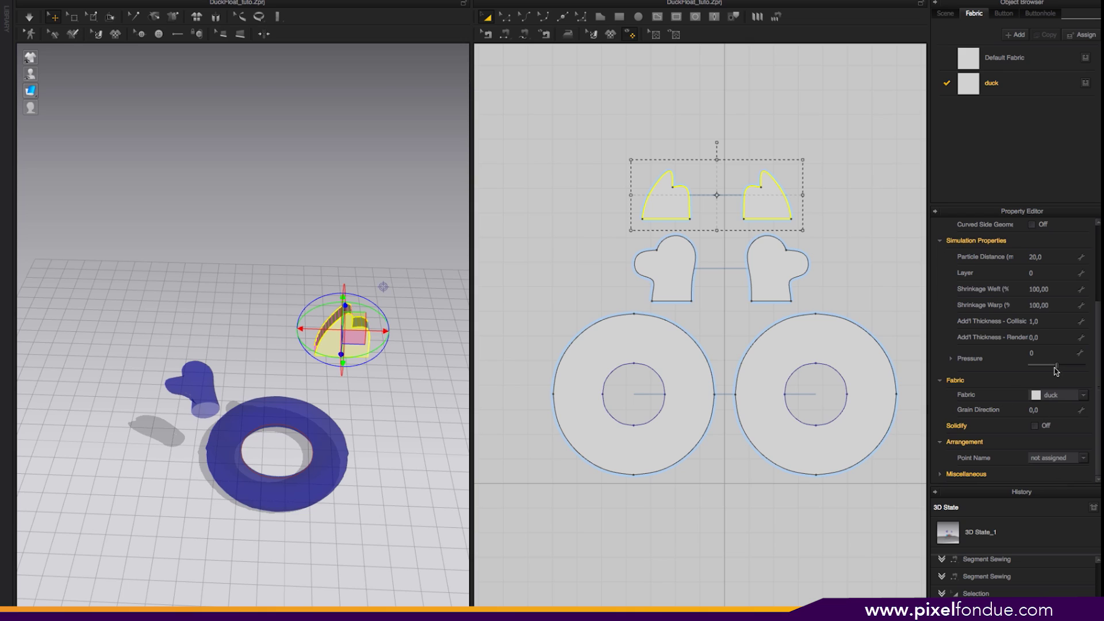
{"action": "left_click", "coordinate": [1032, 354]}
{"action": "key", "text": "Return"}
Simulate to inflate the tail, stop the simulation and lower the tail to just above the ring, opposite the head
{"action": "key", "text": "space"}
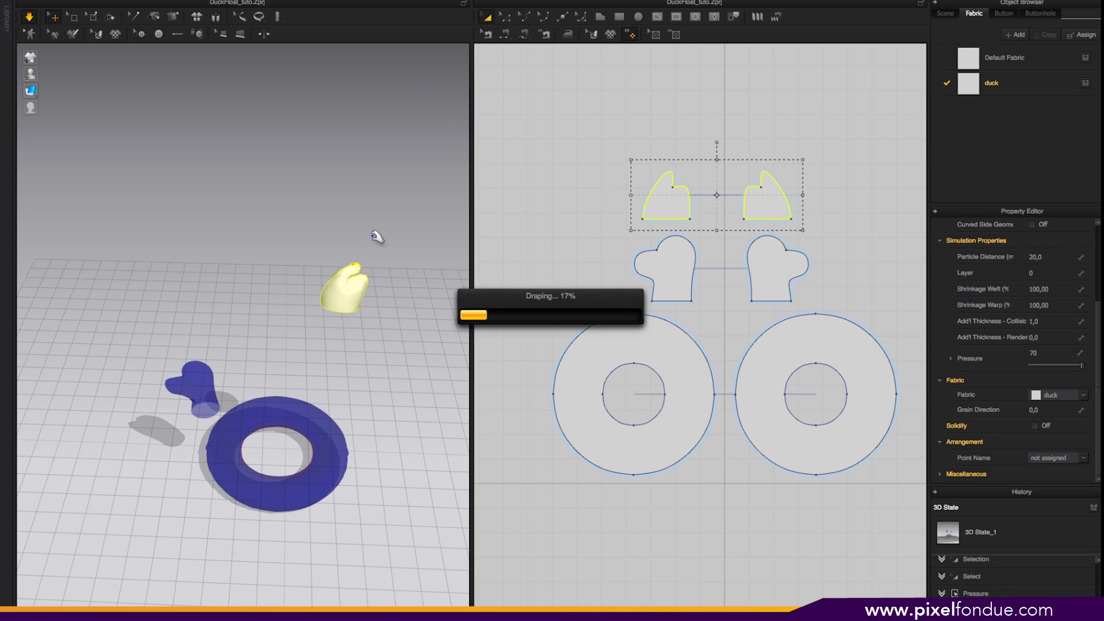
{"action": "key", "text": "space"}
{"action": "right_click_drag", "start_coordinate": [288, 240], "coordinate": [316, 212]}
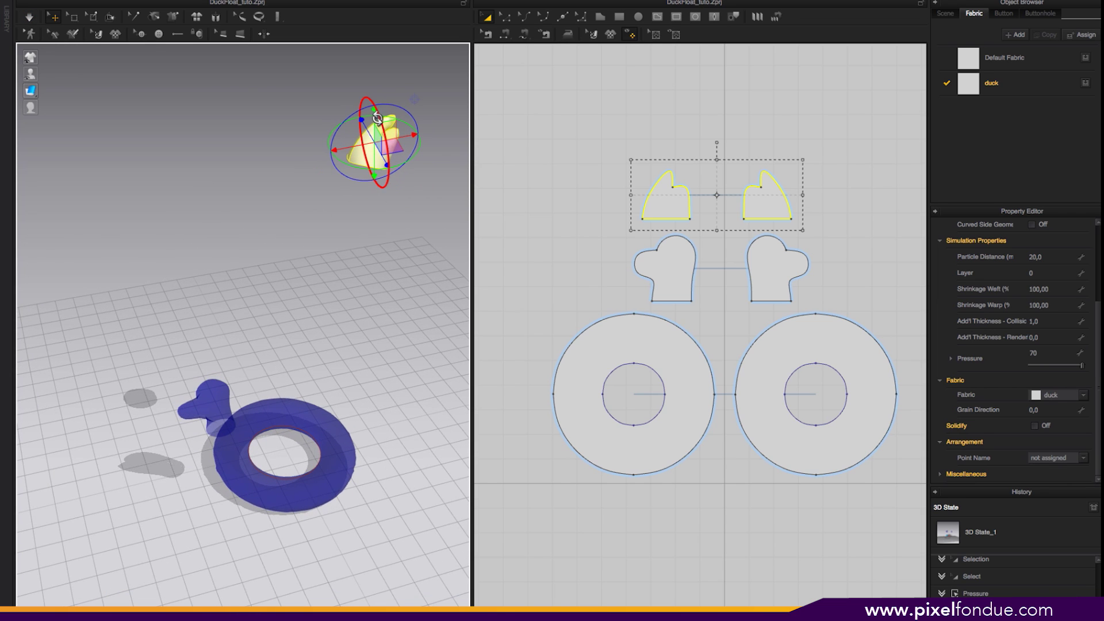
{"action": "left_click_drag", "start_coordinate": [377, 119], "coordinate": [373, 377]}
{"action": "right_click_drag", "start_coordinate": [384, 279], "coordinate": [353, 238]}
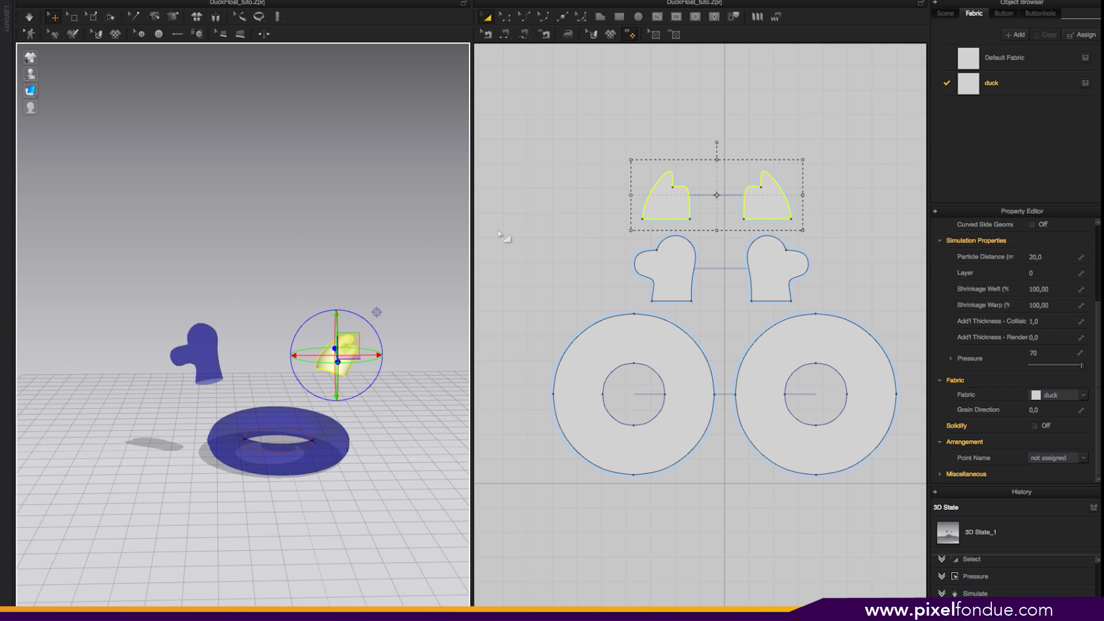
Reactivate the duck head and both ring patterns, and clear the selection
{"action": "left_click_drag", "start_coordinate": [499, 230], "coordinate": [617, 389]}
{"action": "left_click_drag", "start_coordinate": [908, 492], "coordinate": [907, 493]}
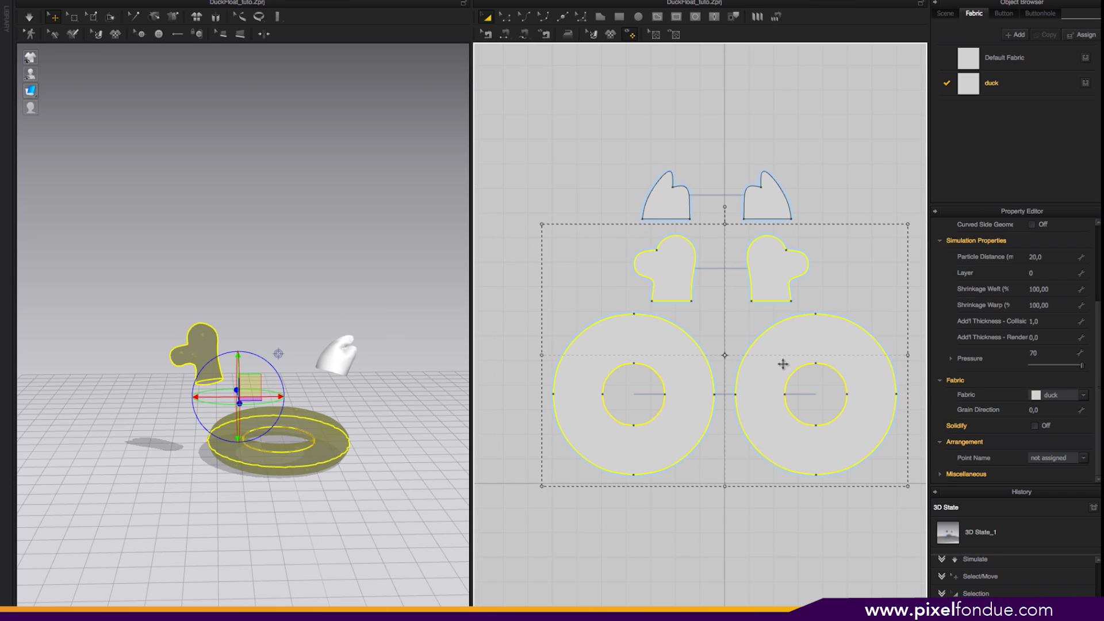
{"action": "right_click", "coordinate": [784, 354]}
{"action": "left_click", "coordinate": [837, 228]}
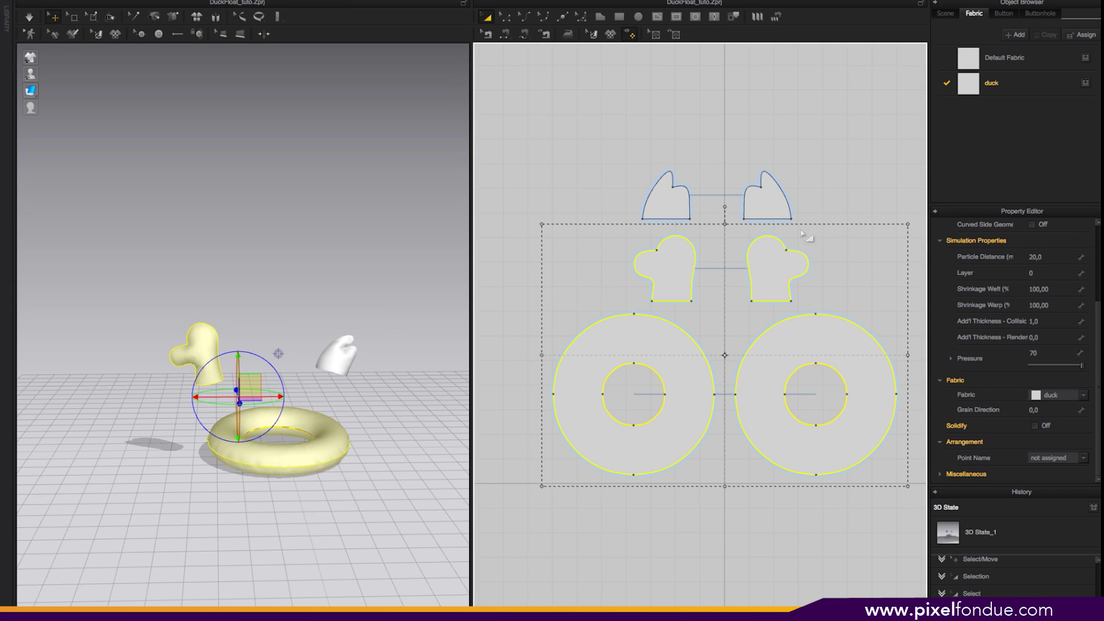
{"action": "left_click", "coordinate": [504, 243]}
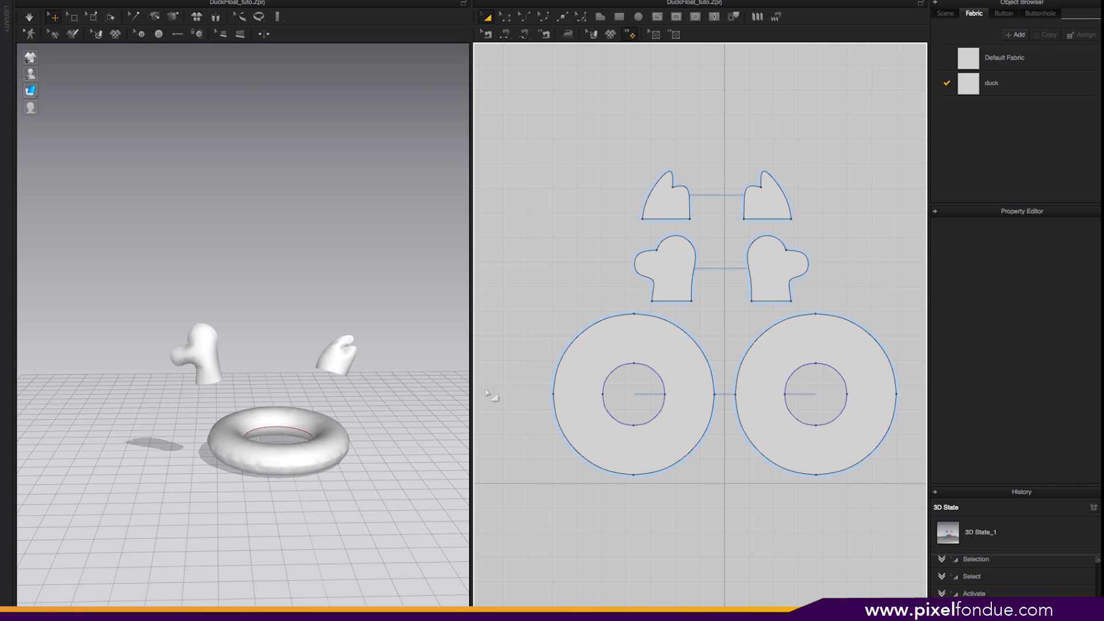
Remove the symmetry link between the two ring patterns and clear the selection
{"action": "left_click", "coordinate": [767, 358]}
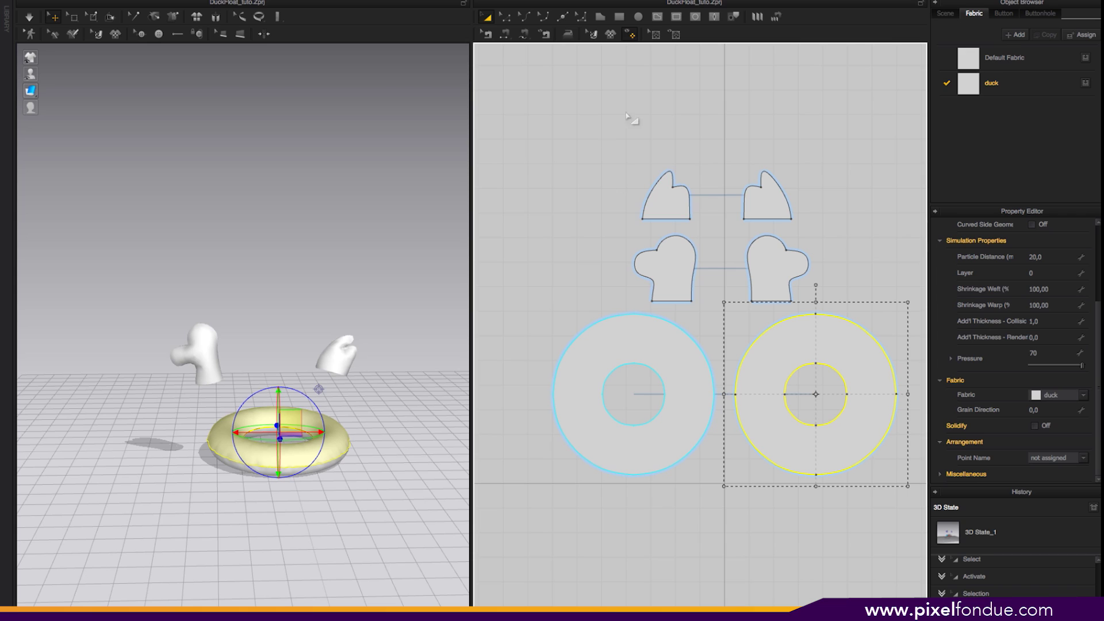
{"action": "right_click", "coordinate": [794, 341]}
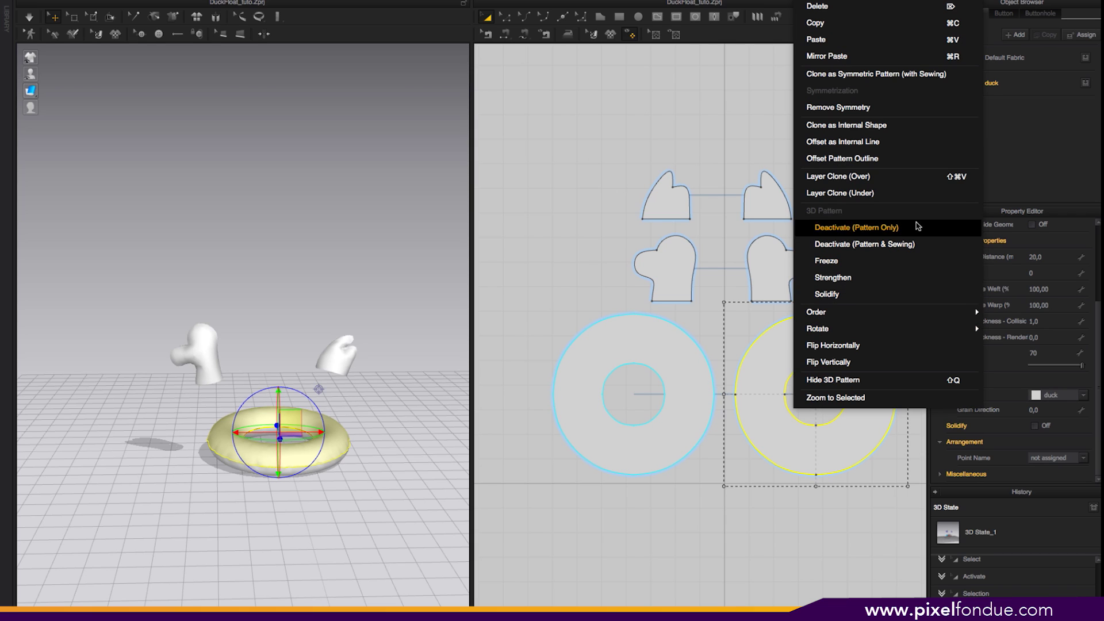
{"action": "left_click", "coordinate": [872, 108]}
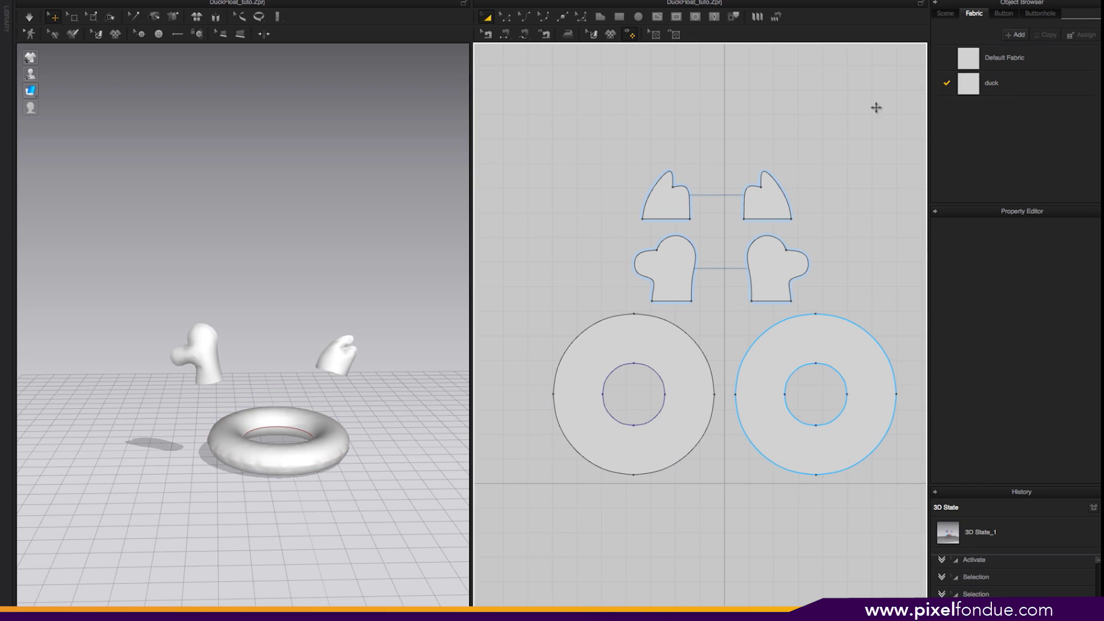
{"action": "left_click", "coordinate": [888, 281]}
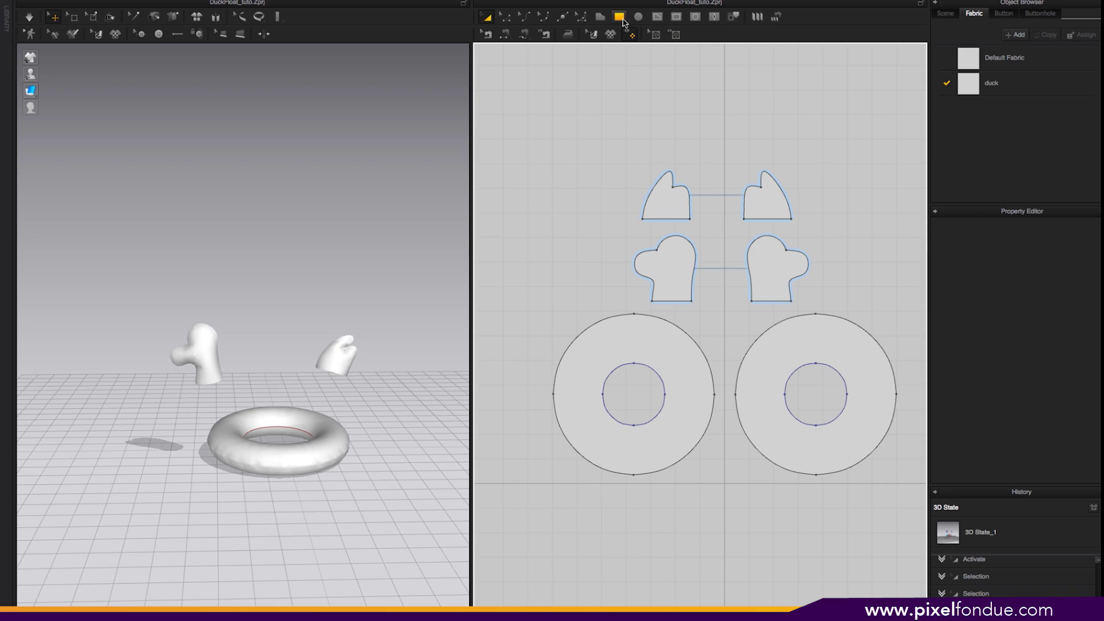
Draw an internal circle about 494 mm in circumference in the right ring pattern's outer band, centre it there and convert it to a hole
{"action": "left_click", "coordinate": [695, 17]}
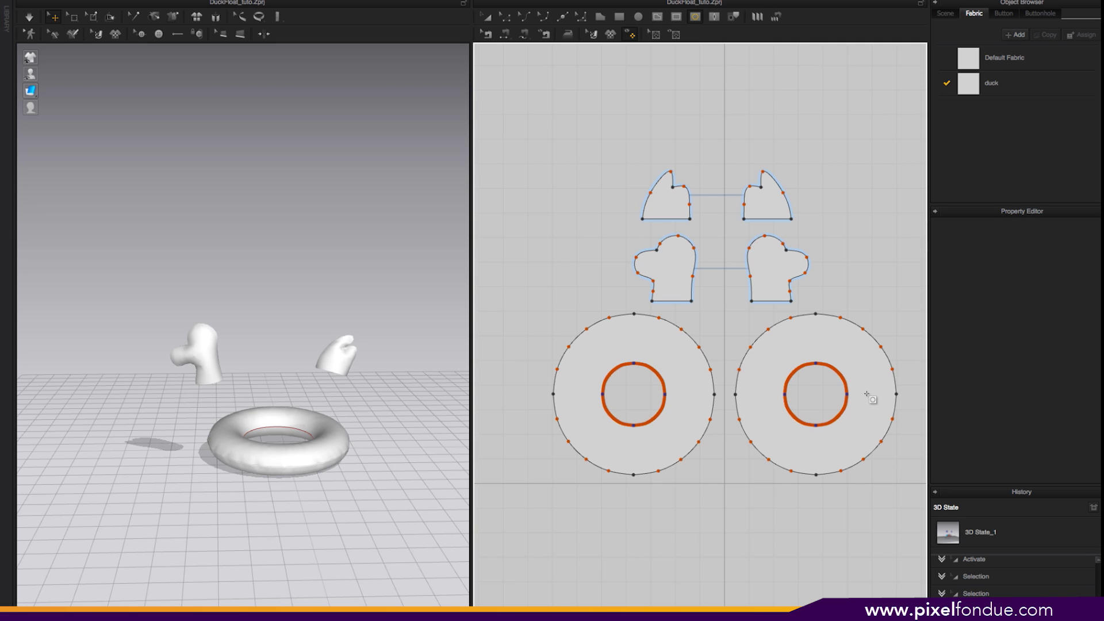
{"action": "mouse_move", "coordinate": [867, 395]}
{"action": "left_mouse_down"}
{"action": "mouse_move", "coordinate": [883, 420]}
{"action": "mouse_move", "coordinate": [872, 393]}
{"action": "left_mouse_up"}
{"action": "key", "text": "a"}
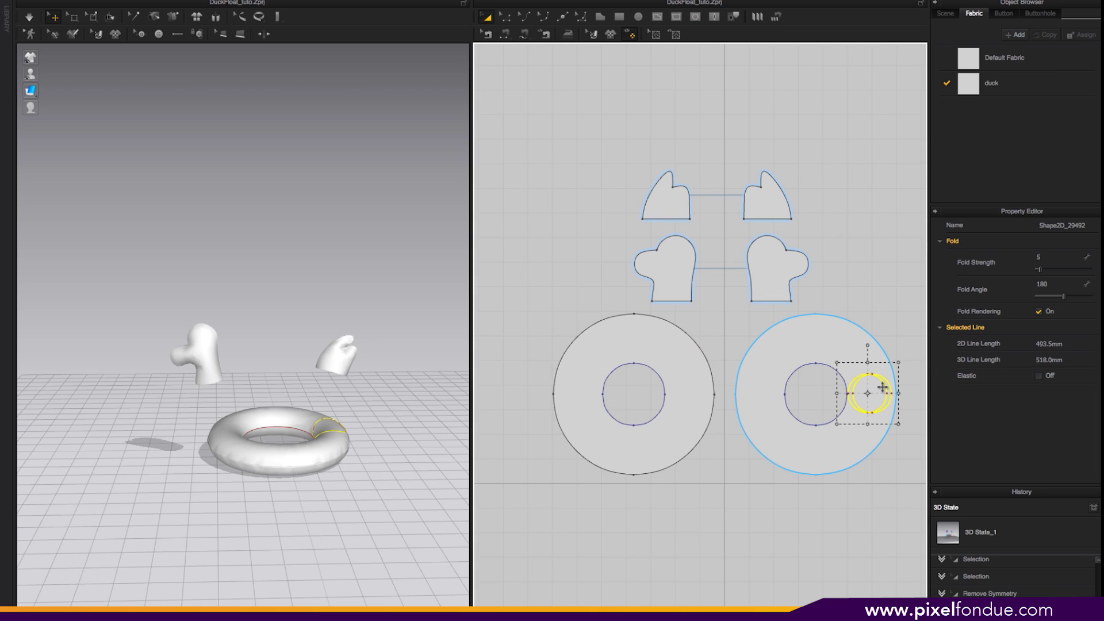
{"action": "left_click_drag", "start_coordinate": [875, 394], "coordinate": [876, 389]}
{"action": "right_click", "coordinate": [875, 389]}
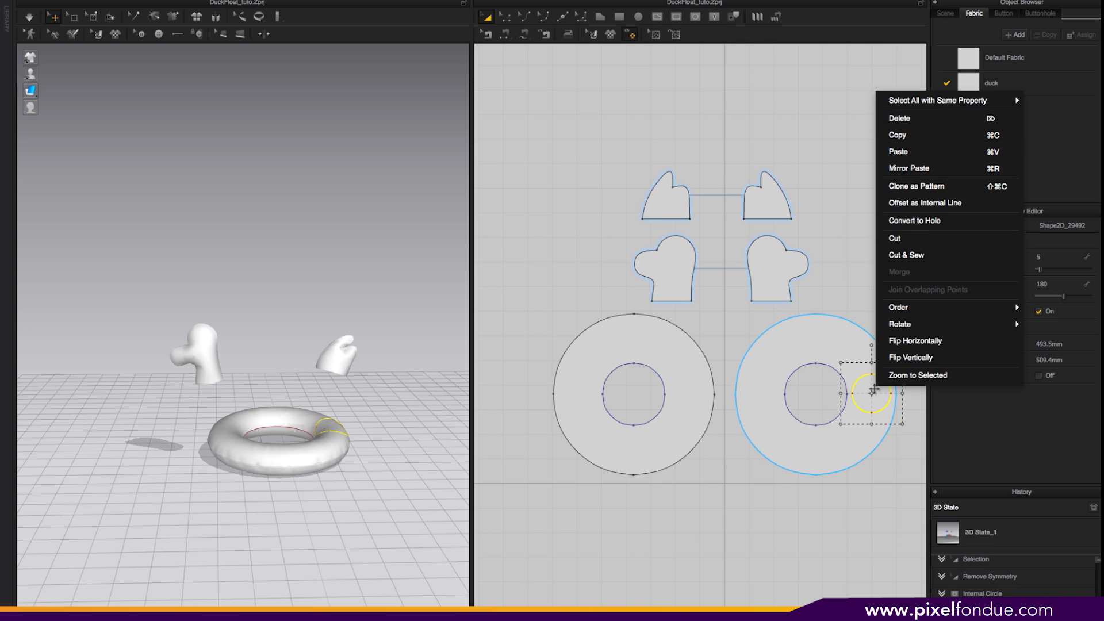
{"action": "left_click", "coordinate": [932, 223]}
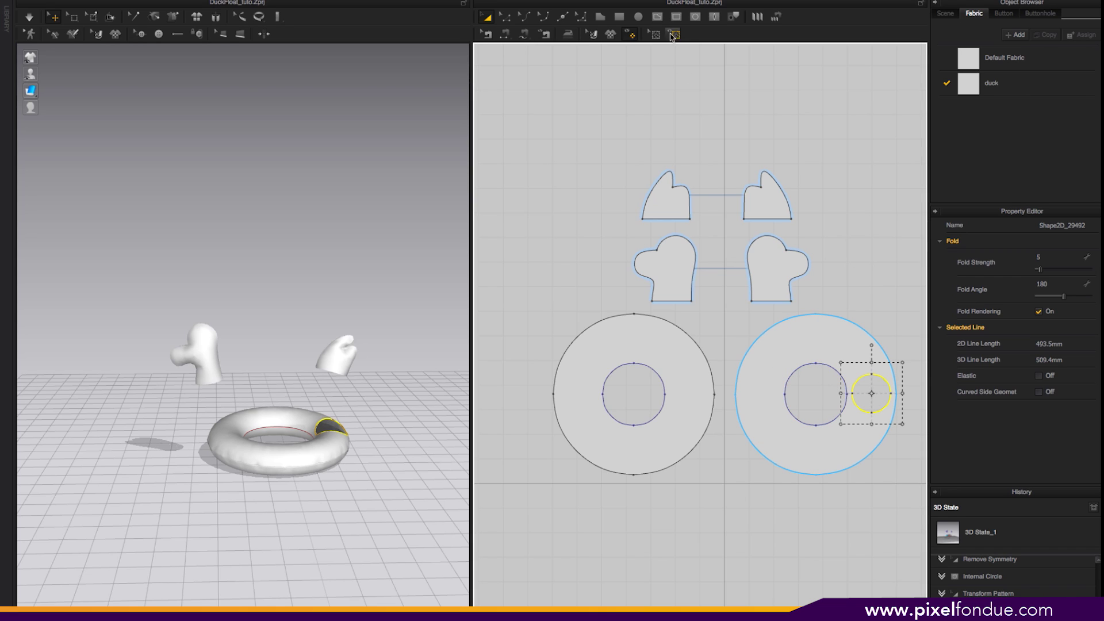
Draw a second internal circle on the same ring pattern, opposite the first hole, and reshape it into an oval about 486 mm around
{"action": "left_click", "coordinate": [695, 16]}
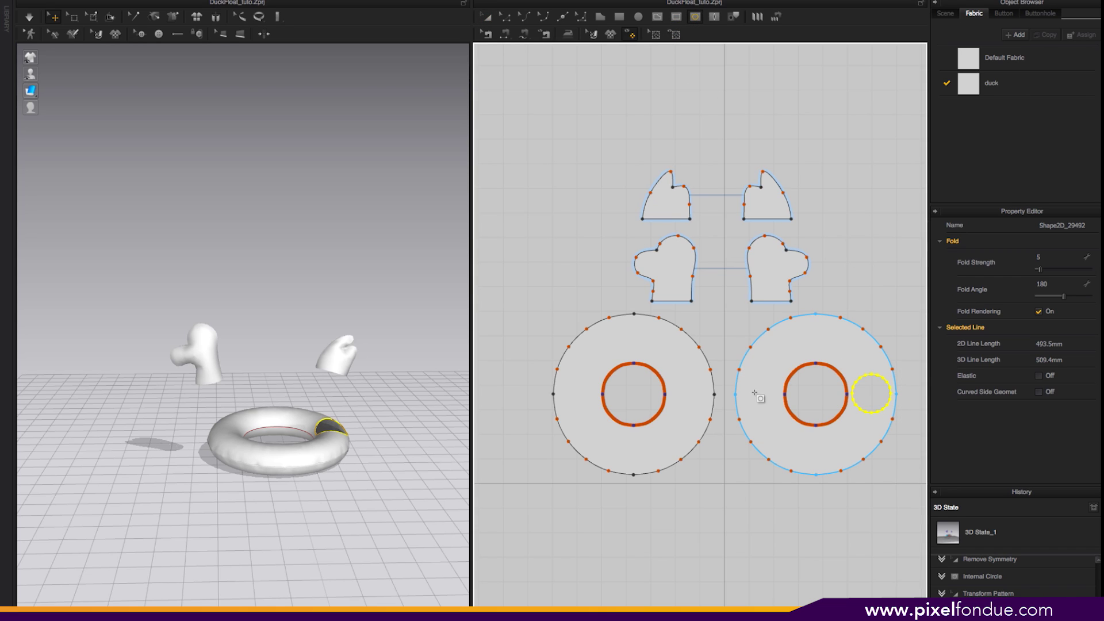
{"action": "left_click_drag", "start_coordinate": [753, 395], "coordinate": [769, 410]}
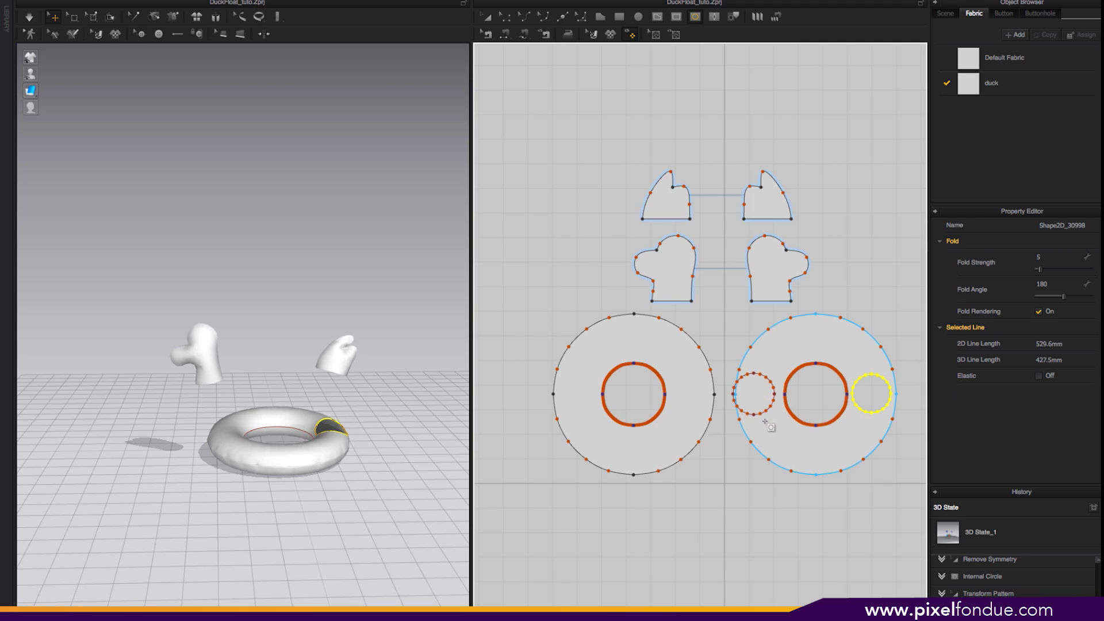
{"action": "left_click", "coordinate": [485, 21]}
{"action": "left_click", "coordinate": [748, 384]}
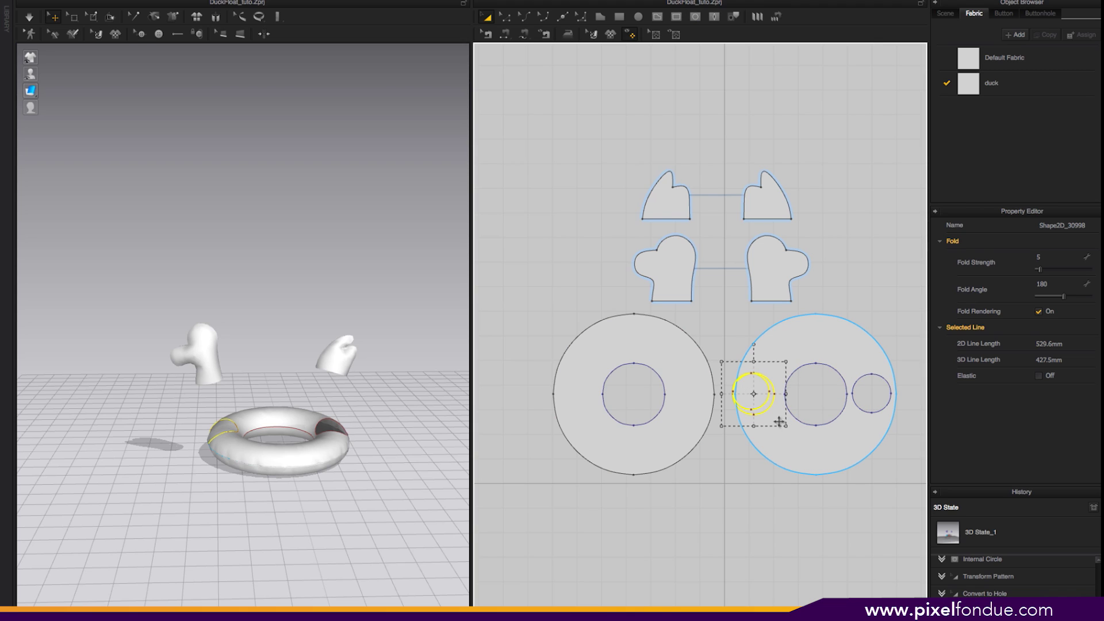
{"action": "left_click_drag", "start_coordinate": [758, 386], "coordinate": [760, 387]}
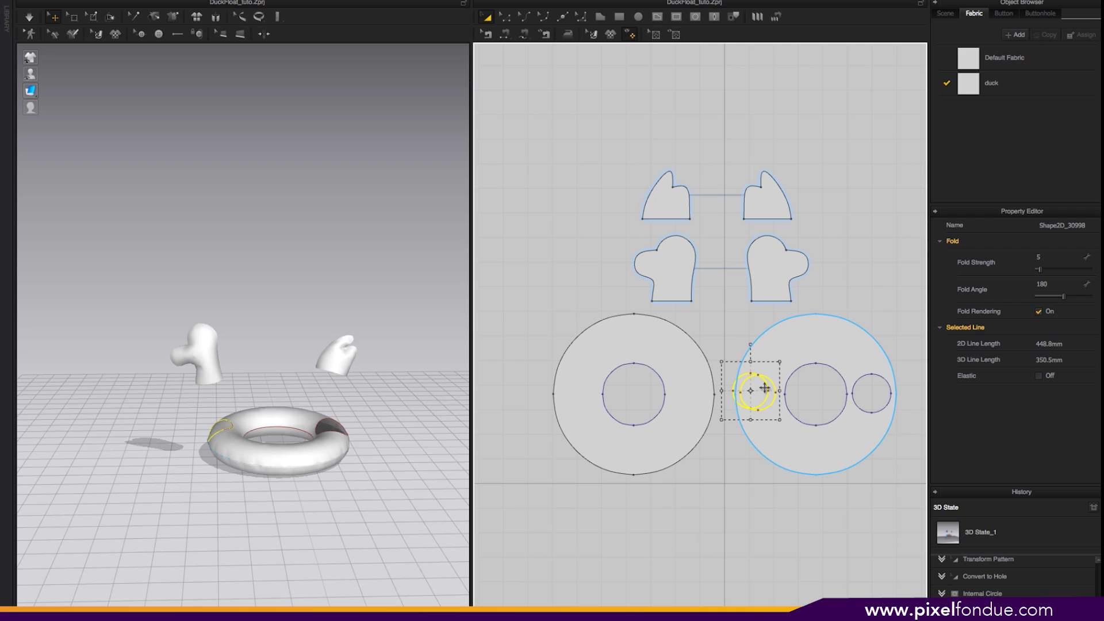
{"action": "left_click_drag", "start_coordinate": [783, 401], "coordinate": [787, 392]}
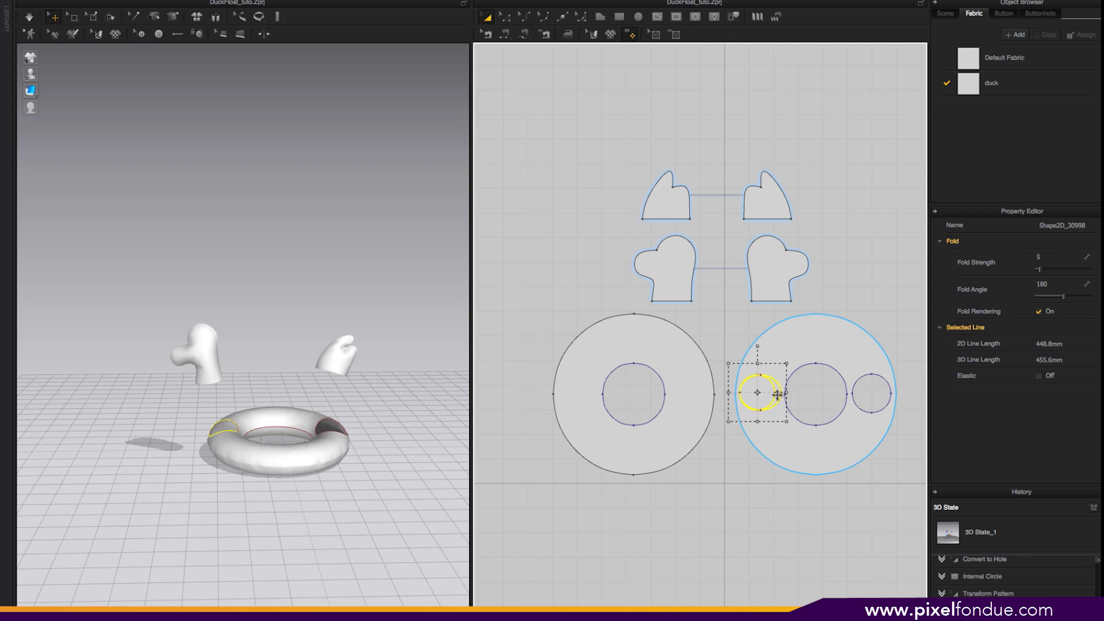
{"action": "left_click_drag", "start_coordinate": [761, 391], "coordinate": [762, 389]}
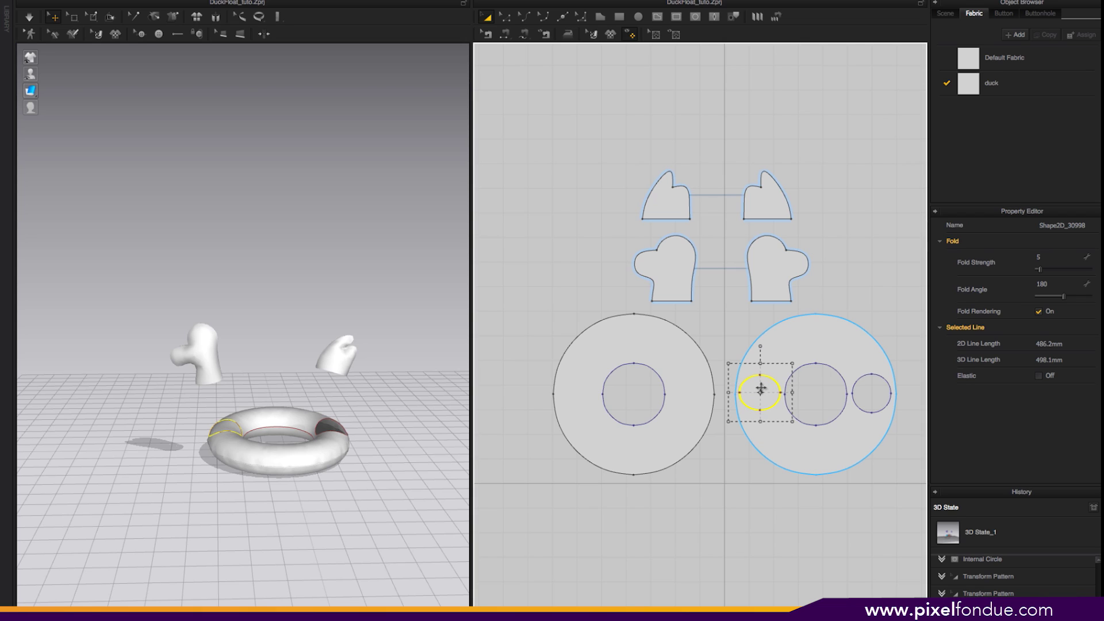
Reduce the oval to about 447 mm around, centre it in the band and convert it to a hole
{"action": "left_click_drag", "start_coordinate": [760, 394], "coordinate": [759, 393]}
{"action": "left_click_drag", "start_coordinate": [774, 376], "coordinate": [776, 375]}
{"action": "left_click", "coordinate": [776, 375]}
{"action": "key", "text": "ctrl+z"}
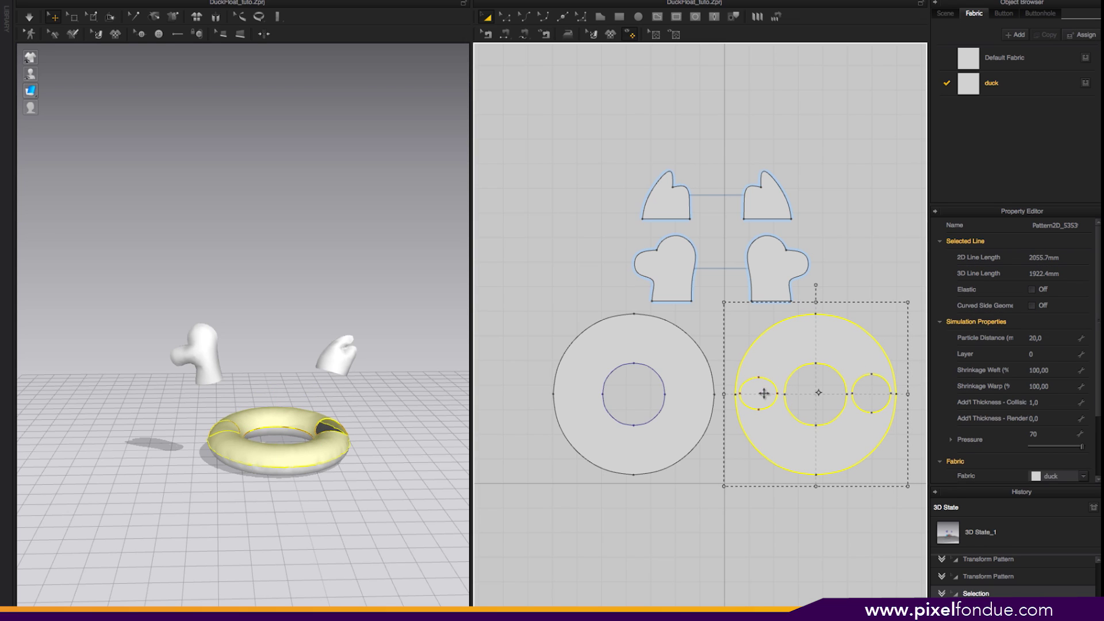
{"action": "left_click", "coordinate": [739, 446]}
{"action": "left_click", "coordinate": [770, 382]}
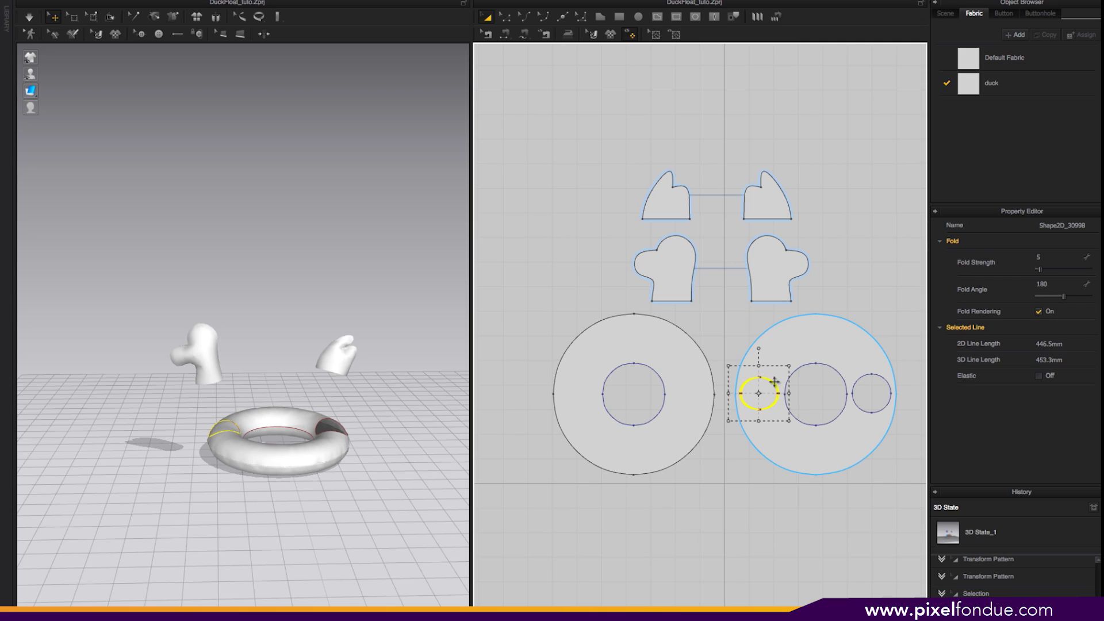
{"action": "right_click", "coordinate": [760, 397]}
{"action": "left_click", "coordinate": [842, 225]}
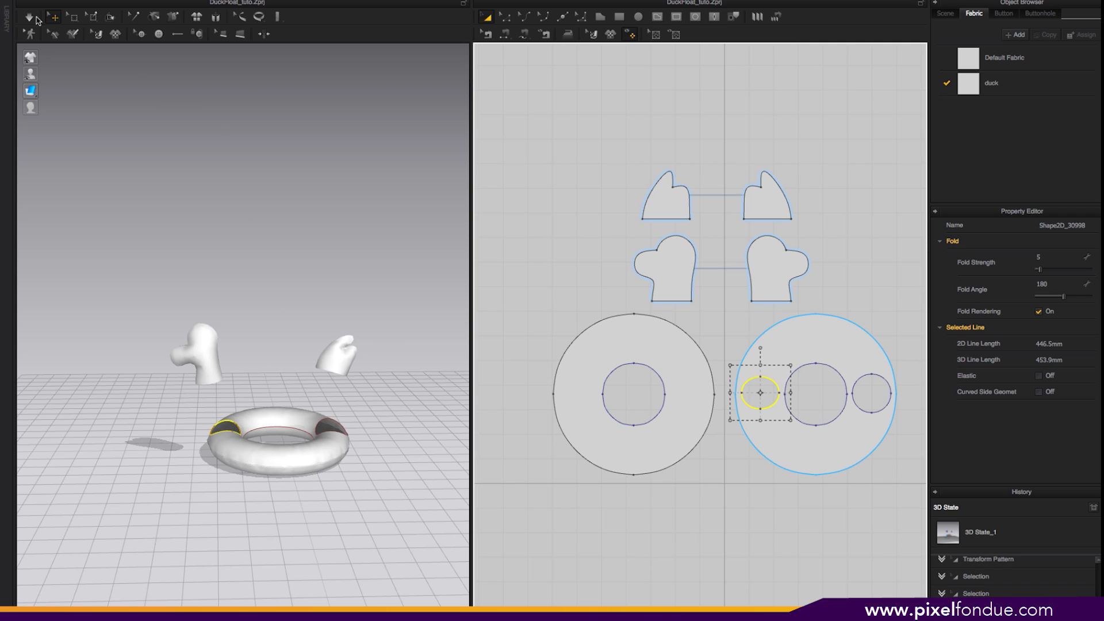
Rotate the head and tail pieces together in 3D so the head stands above the round hole and the tail above the oval one
{"action": "left_click_drag", "start_coordinate": [591, 157], "coordinate": [677, 287]}
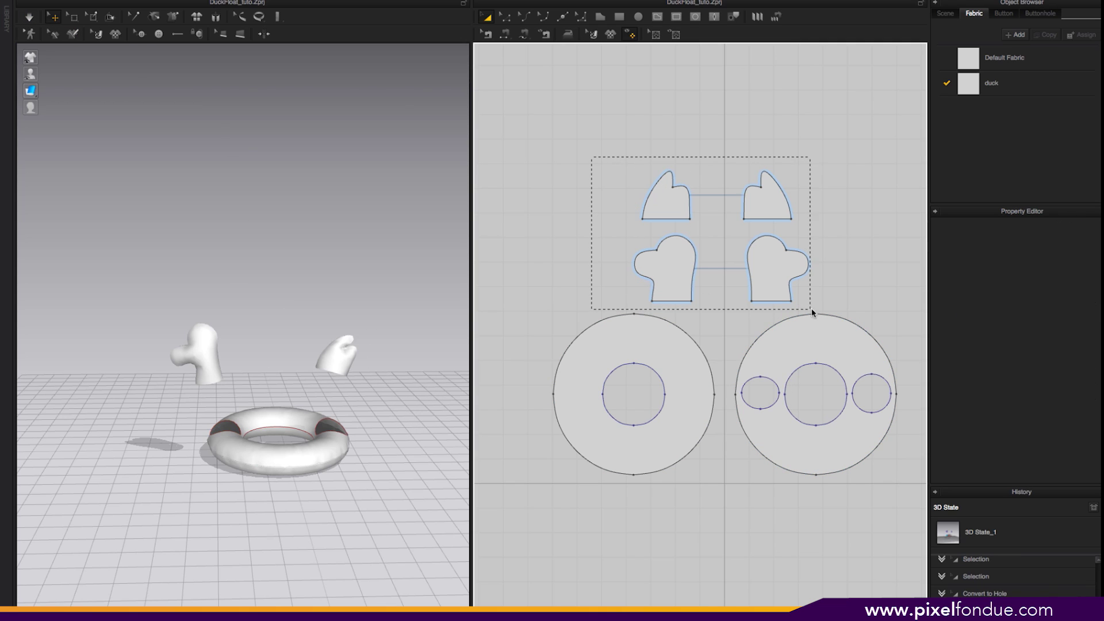
{"action": "left_click_drag", "start_coordinate": [811, 310], "coordinate": [812, 310]}
{"action": "left_click_drag", "start_coordinate": [292, 361], "coordinate": [219, 336]}
{"action": "right_click_drag", "start_coordinate": [361, 273], "coordinate": [350, 251]}
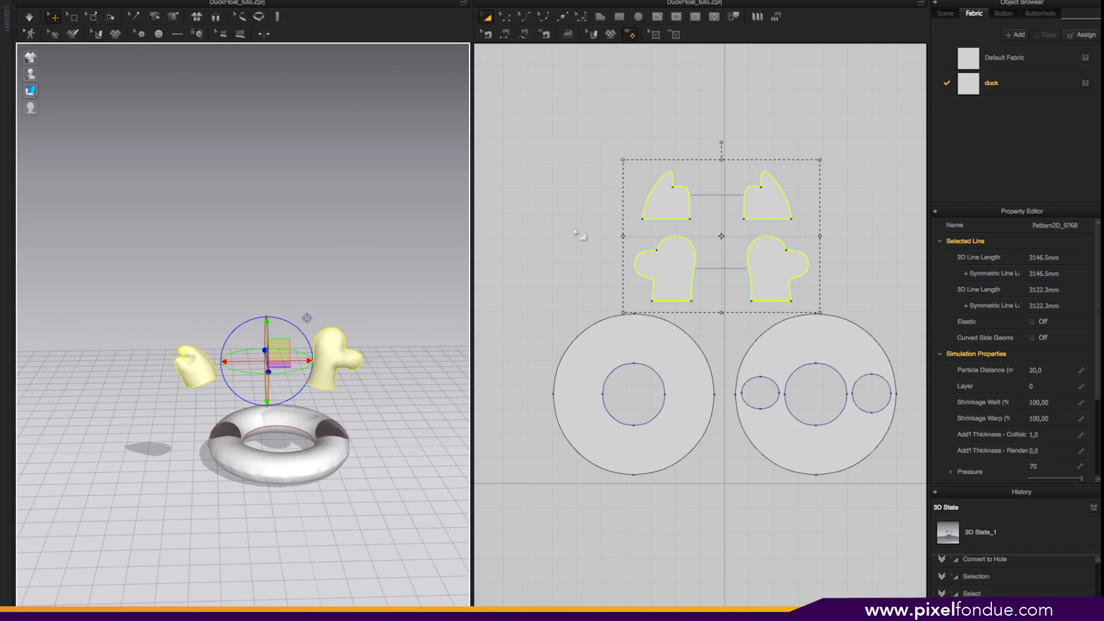
{"action": "left_click", "coordinate": [883, 253]}
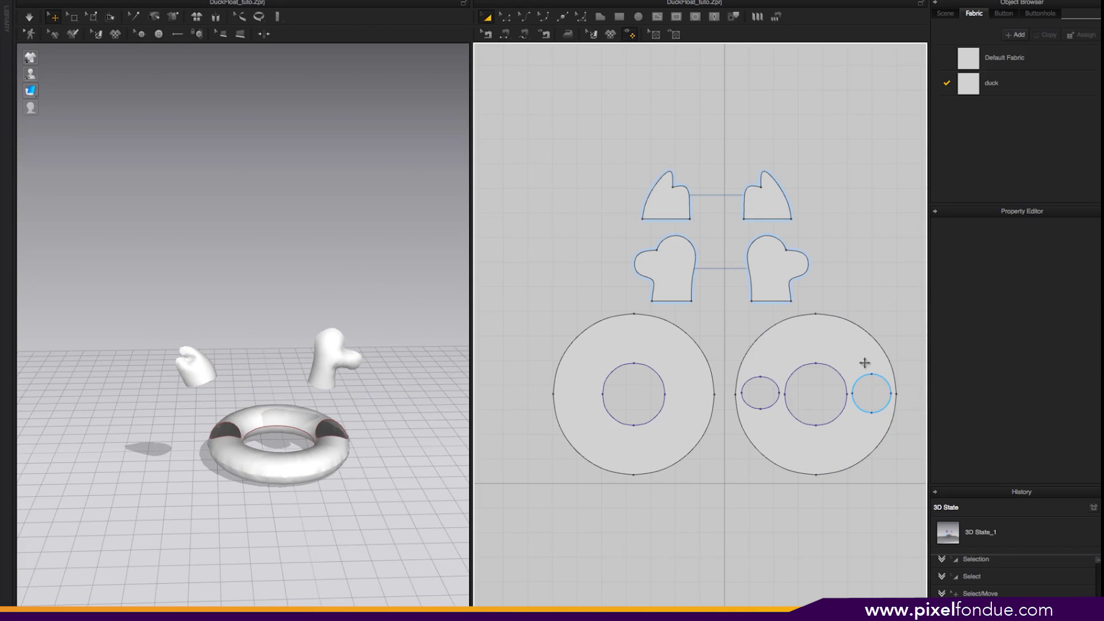
{"action": "left_click", "coordinate": [771, 285]}
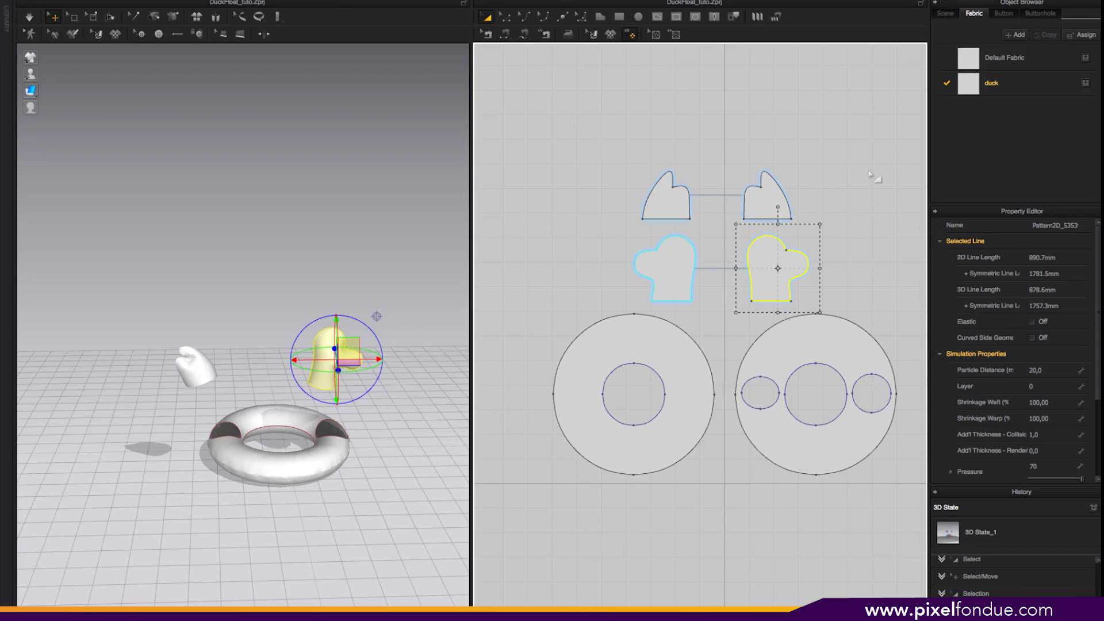
{"action": "left_click", "coordinate": [676, 283]}
{"action": "left_click", "coordinate": [506, 18]}
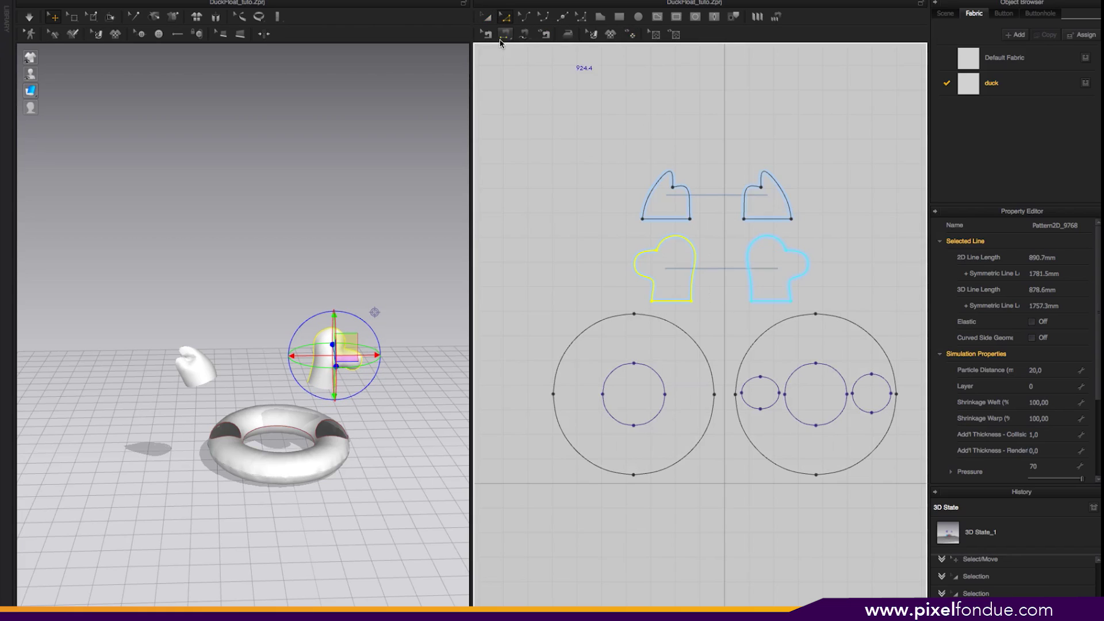
{"action": "left_click", "coordinate": [610, 282]}
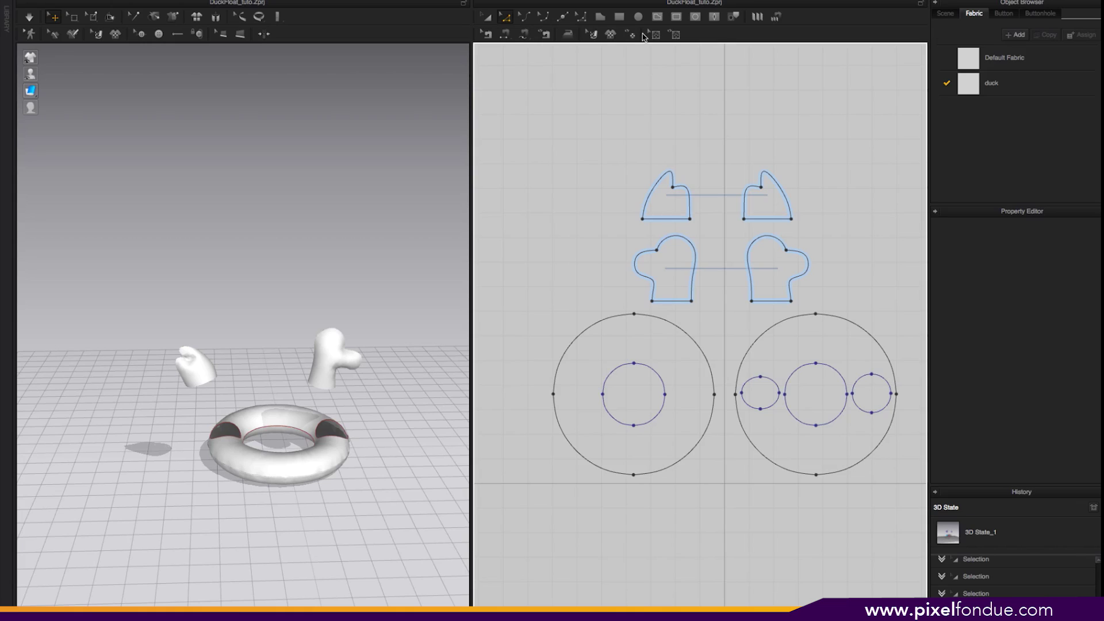
Split the straight base line of the head pattern into 2 equal segments with a uniform split
{"action": "left_click", "coordinate": [561, 18]}
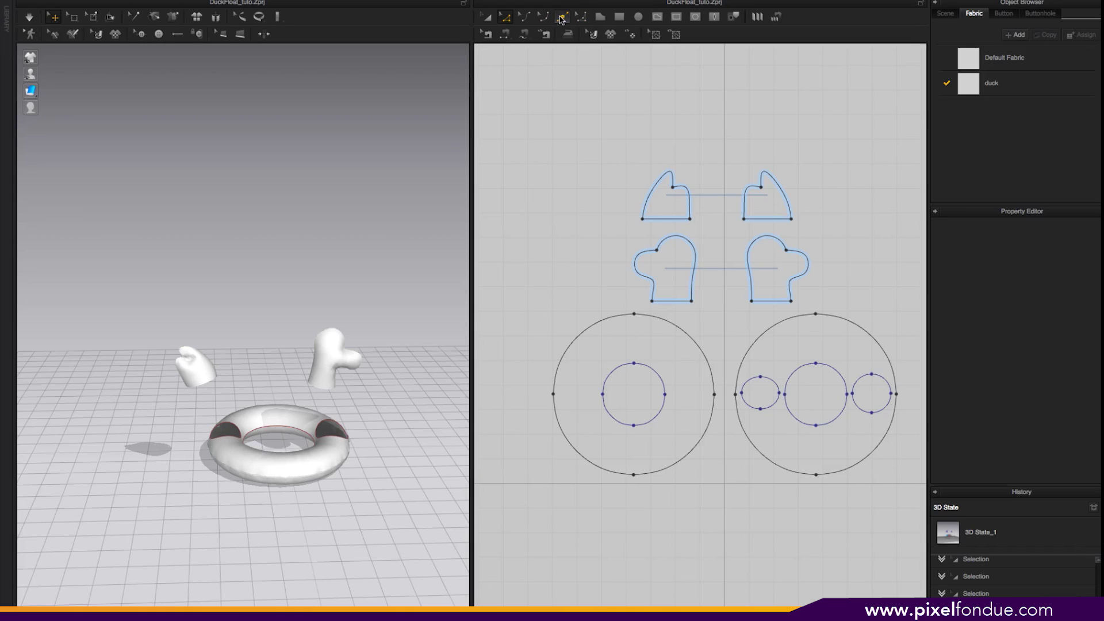
{"action": "right_click", "coordinate": [672, 300]}
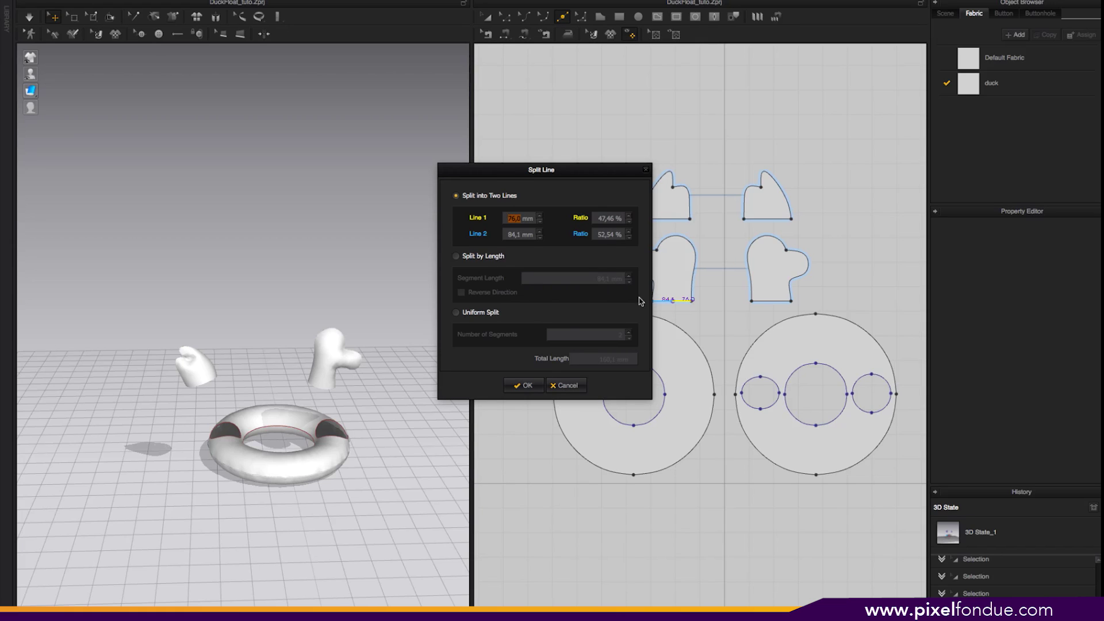
{"action": "left_click", "coordinate": [457, 314]}
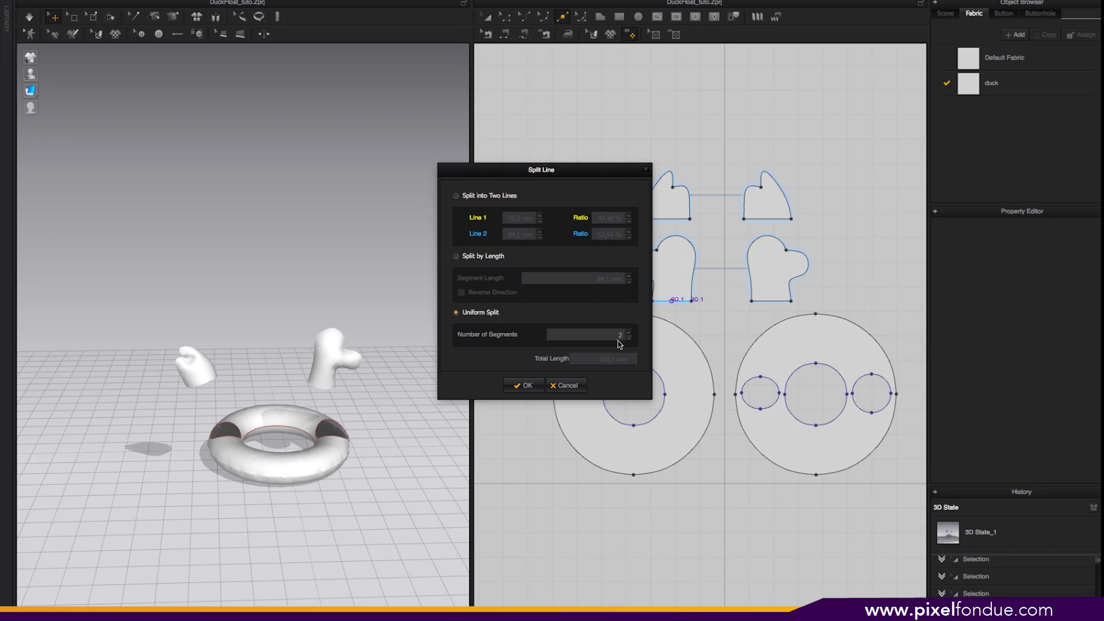
{"action": "left_click", "coordinate": [524, 386]}
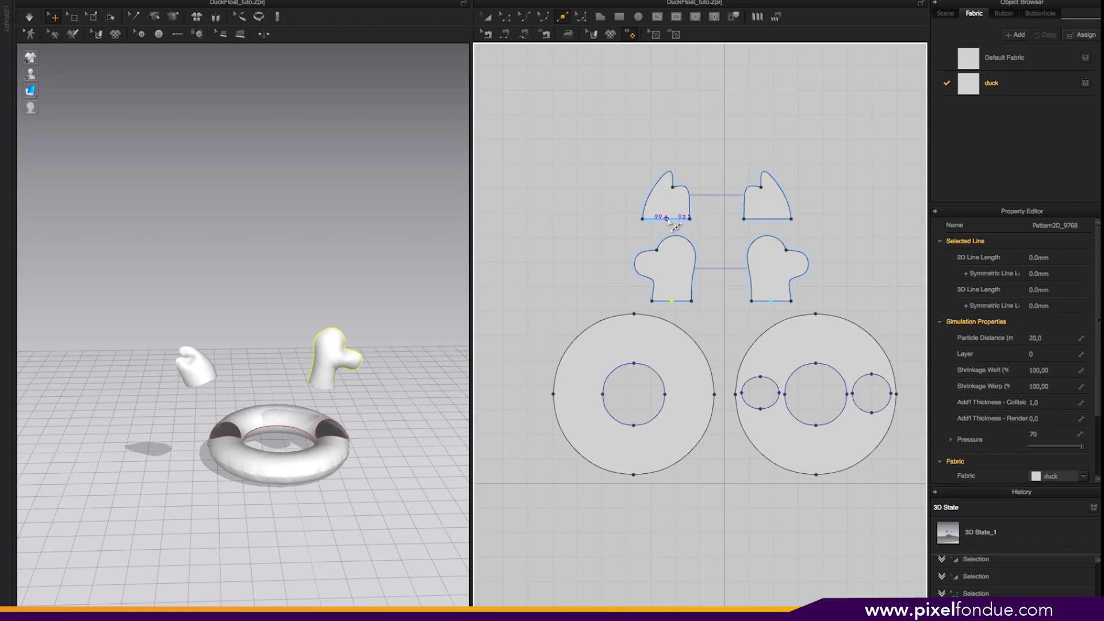
Split the straight base line of the tail pattern into two equal segments with a uniform split
{"action": "right_click", "coordinate": [669, 220]}
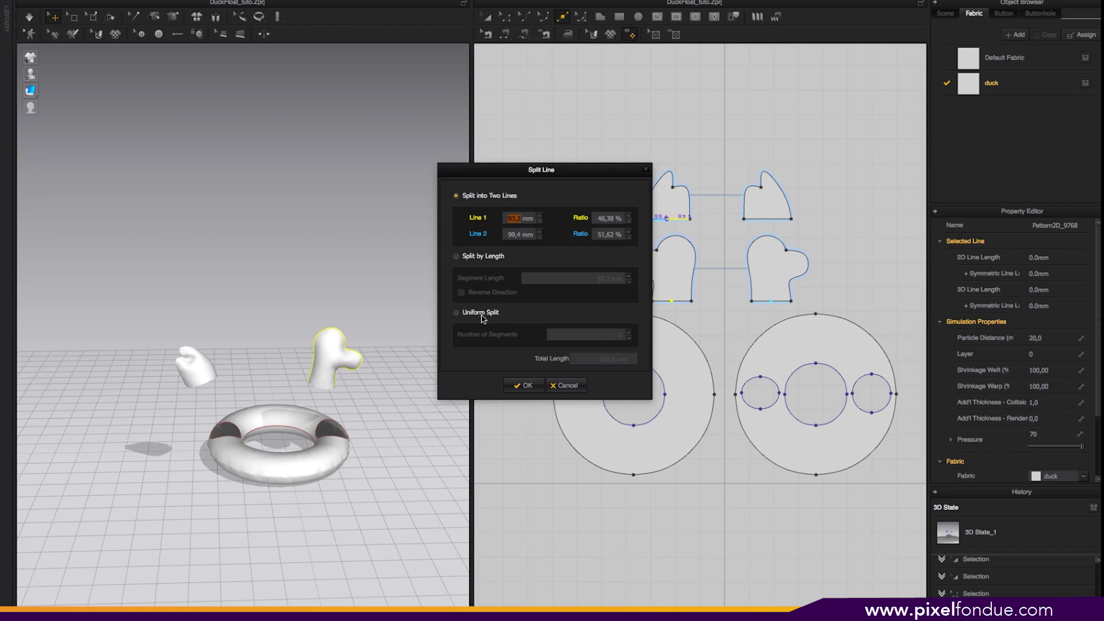
{"action": "left_click", "coordinate": [457, 314]}
{"action": "left_click", "coordinate": [523, 385]}
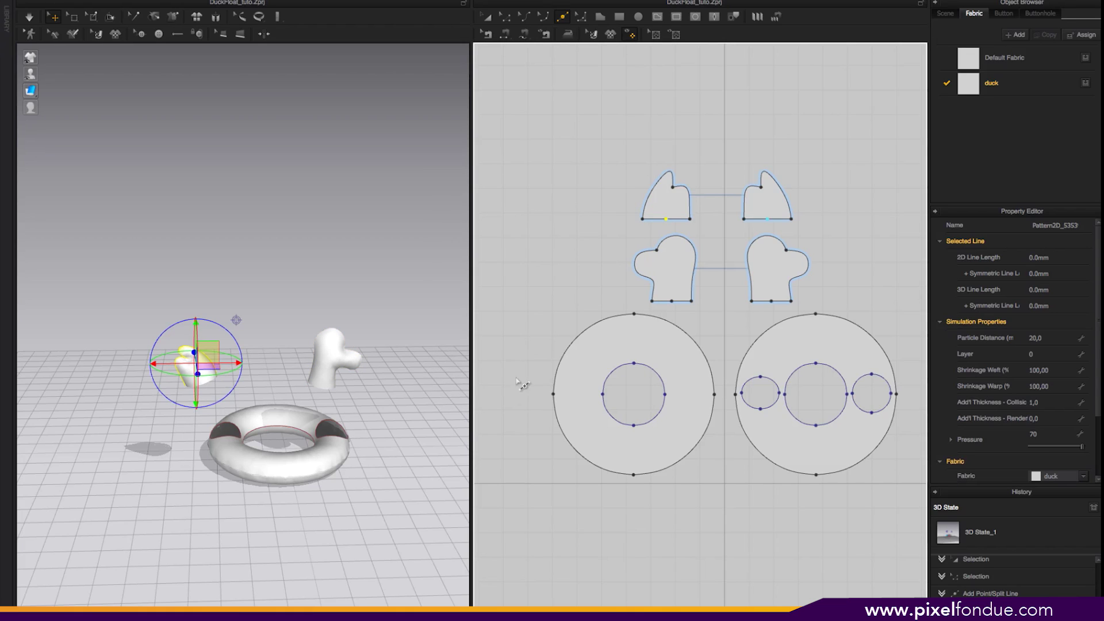
{"action": "left_click", "coordinate": [504, 35]}
Examine the head and ring patterns in 2D and 3D to see how the head's open base relates to the ring's holes
{"action": "left_click", "coordinate": [486, 16]}
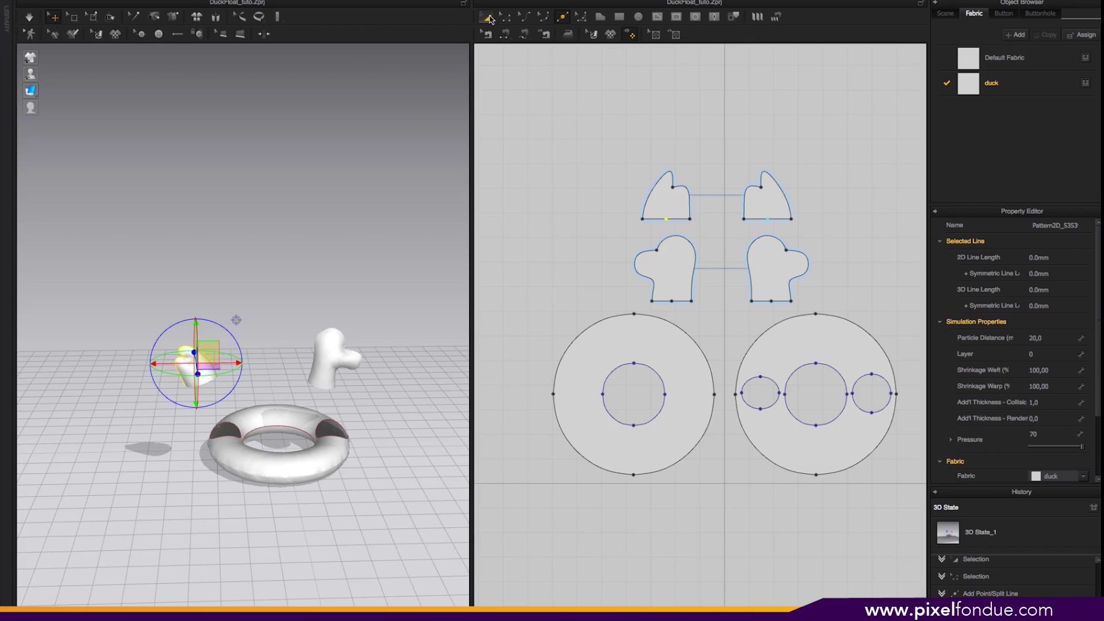
{"action": "left_click", "coordinate": [799, 264]}
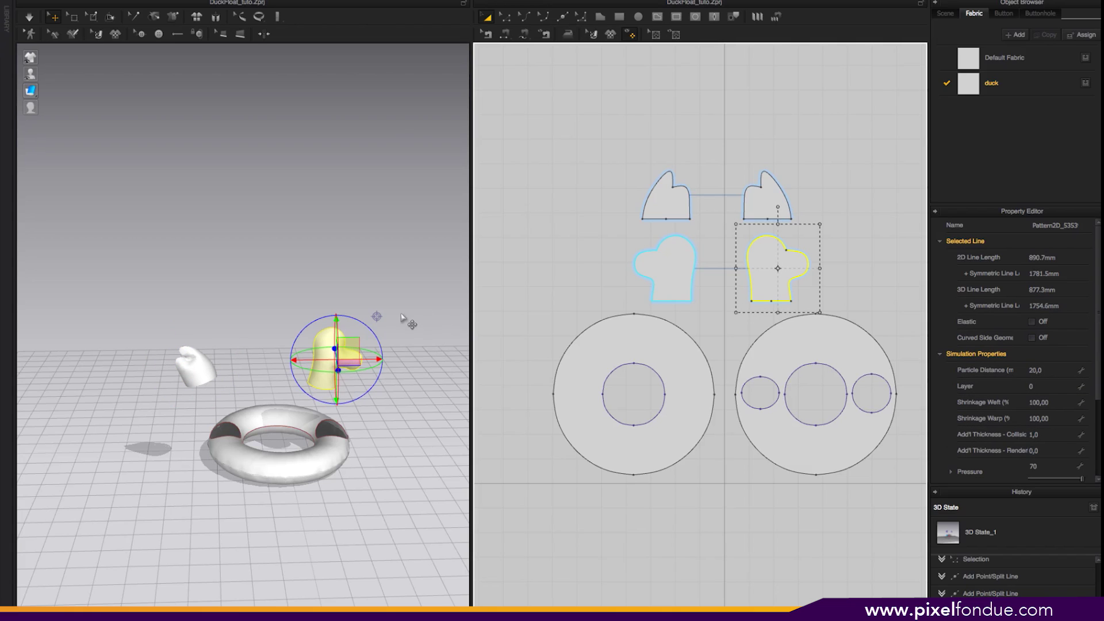
{"action": "left_click", "coordinate": [862, 428]}
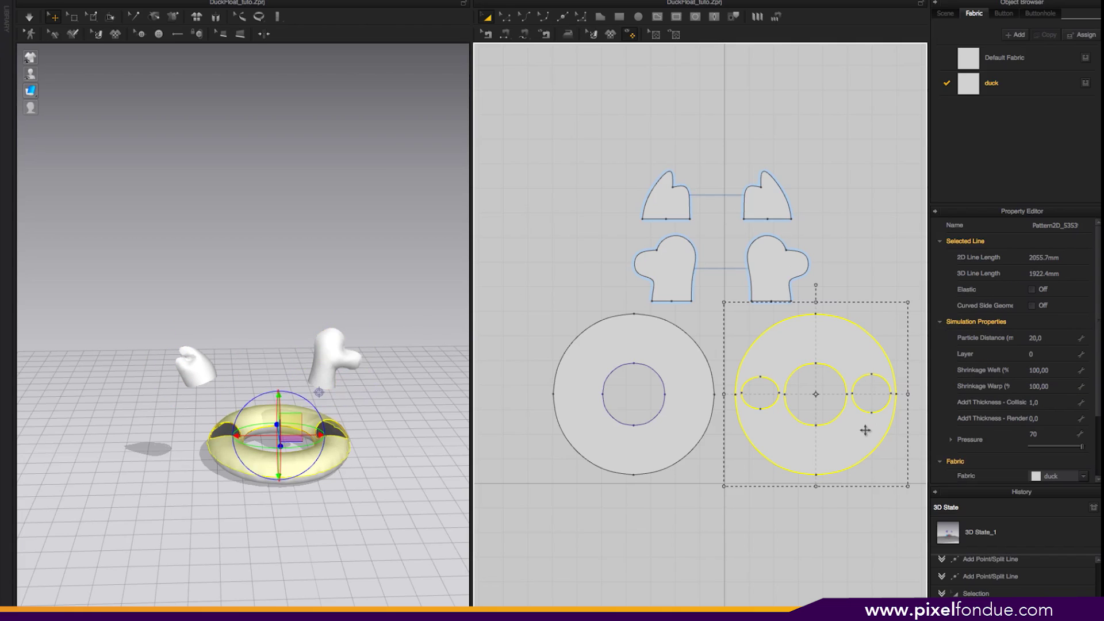
{"action": "left_click", "coordinate": [335, 445]}
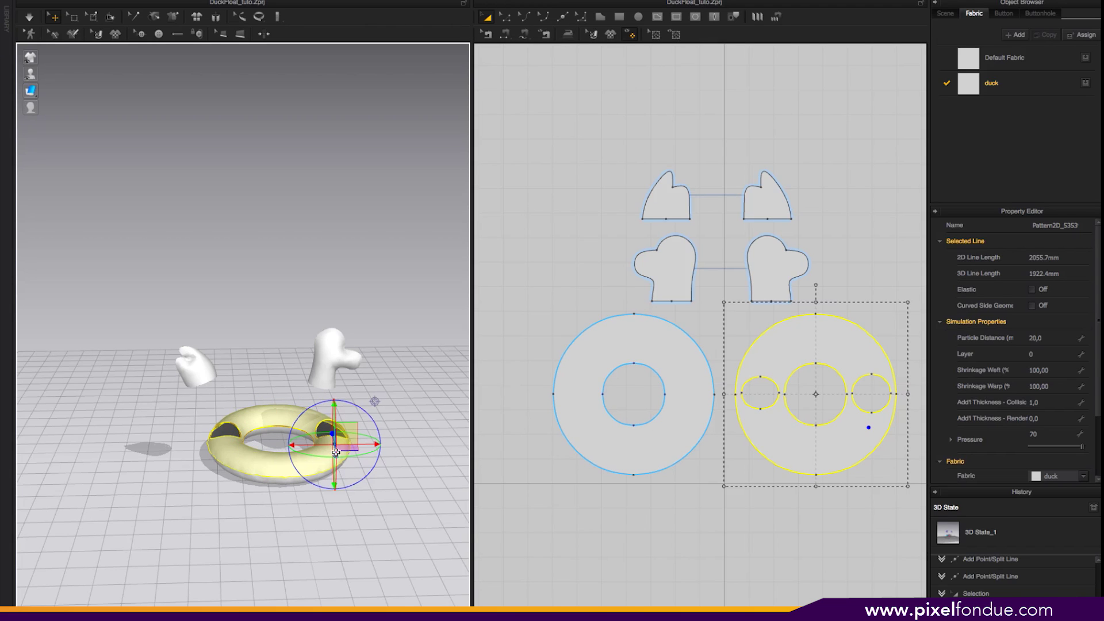
{"action": "right_click_drag", "start_coordinate": [326, 448], "coordinate": [325, 476]}
{"action": "left_click", "coordinate": [317, 480]}
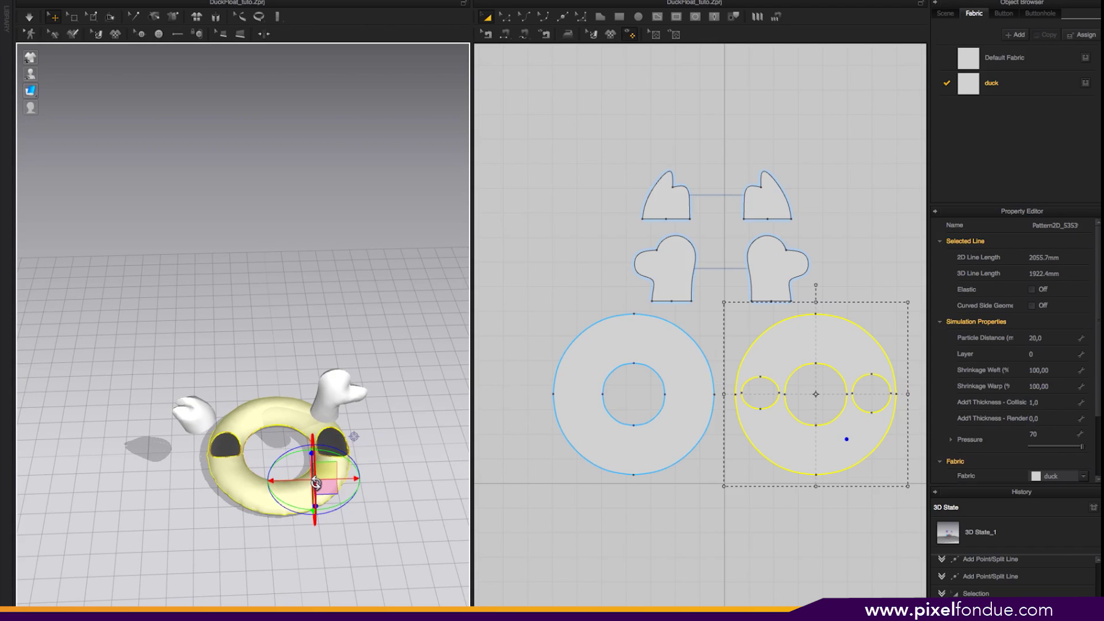
{"action": "left_click", "coordinate": [775, 268]}
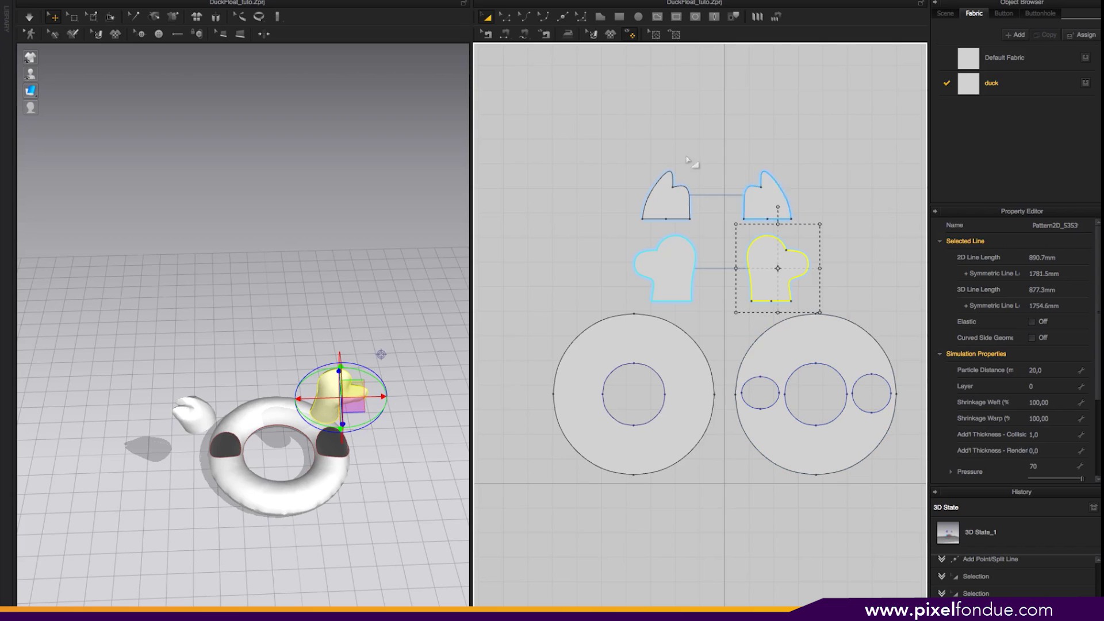
Sew the two base segments of the right-hand head pattern to the two lower arcs of the ring's round head hole
{"action": "left_click", "coordinate": [505, 34]}
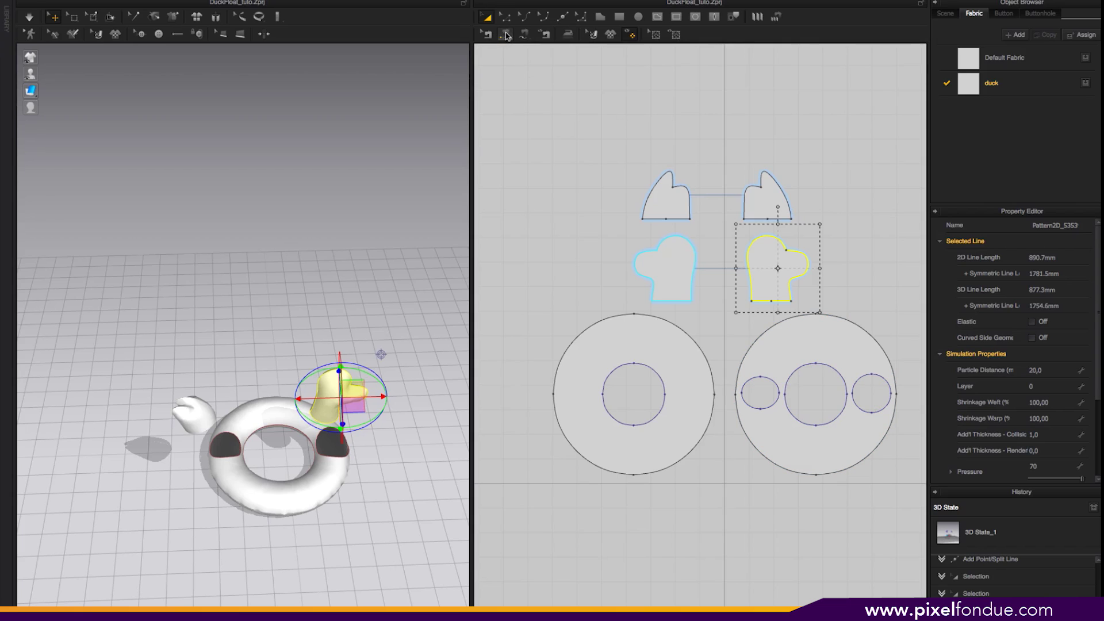
{"action": "left_click", "coordinate": [780, 300]}
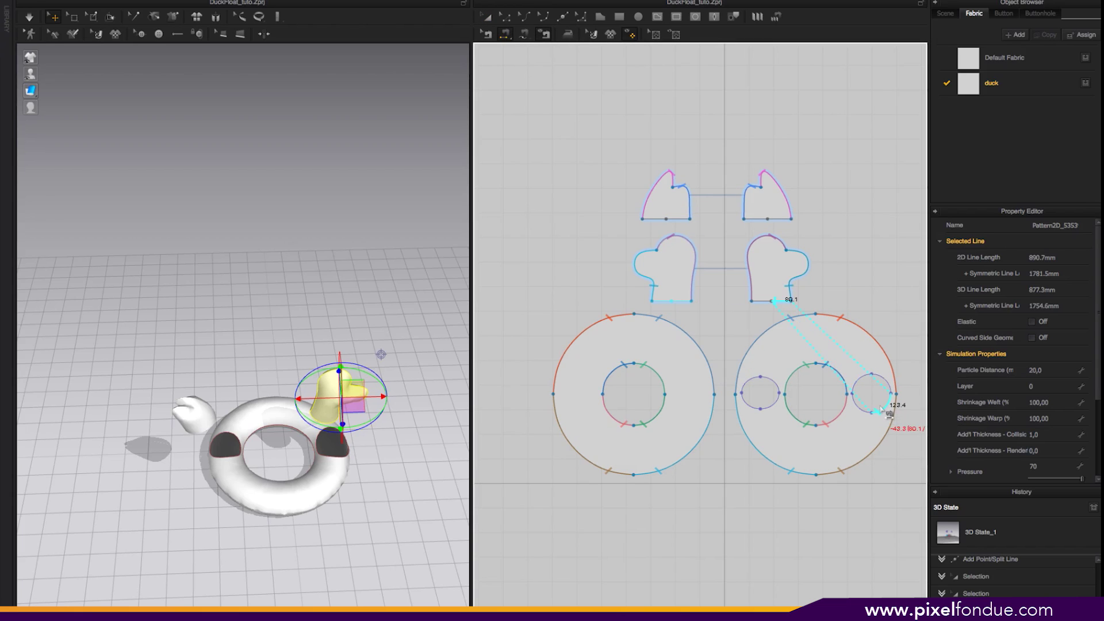
{"action": "left_click", "coordinate": [885, 412]}
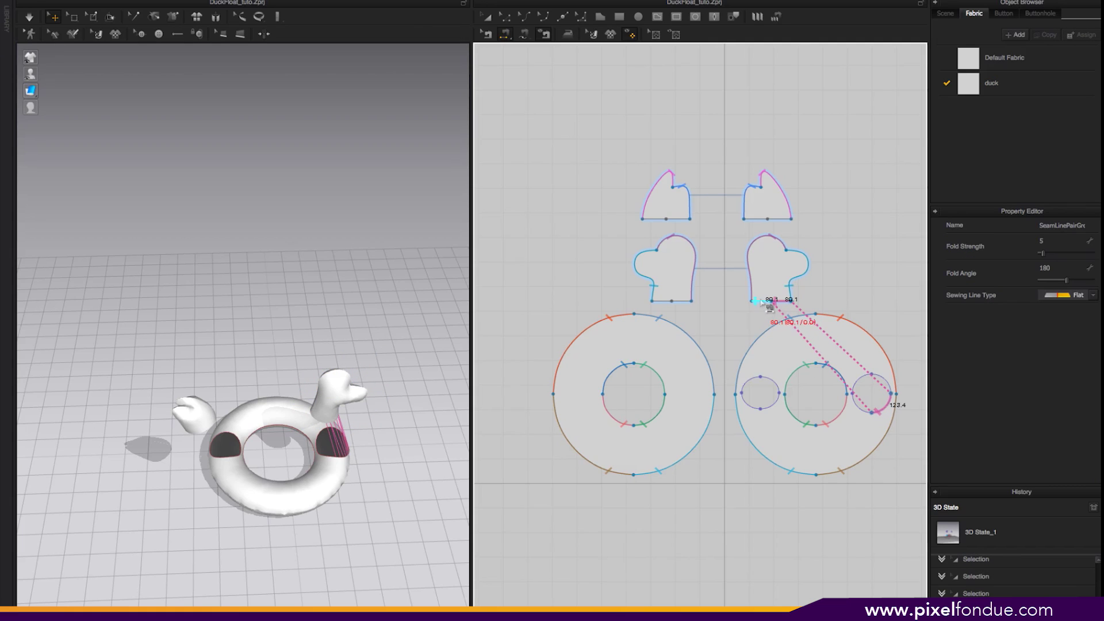
{"action": "left_click", "coordinate": [763, 301]}
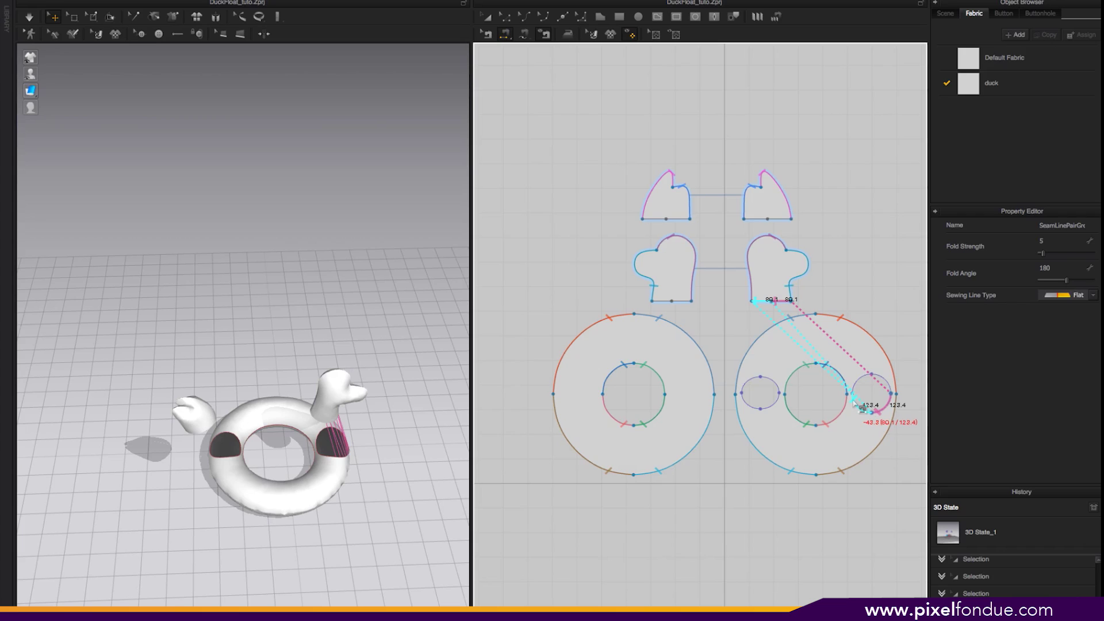
{"action": "left_click", "coordinate": [855, 404]}
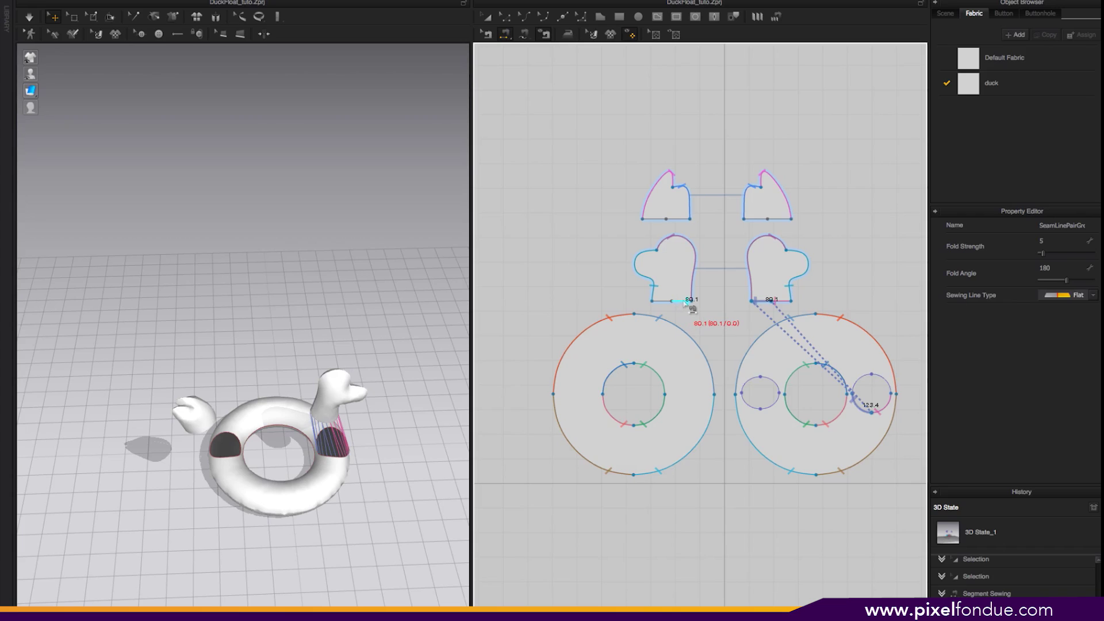
{"action": "left_click", "coordinate": [770, 311]}
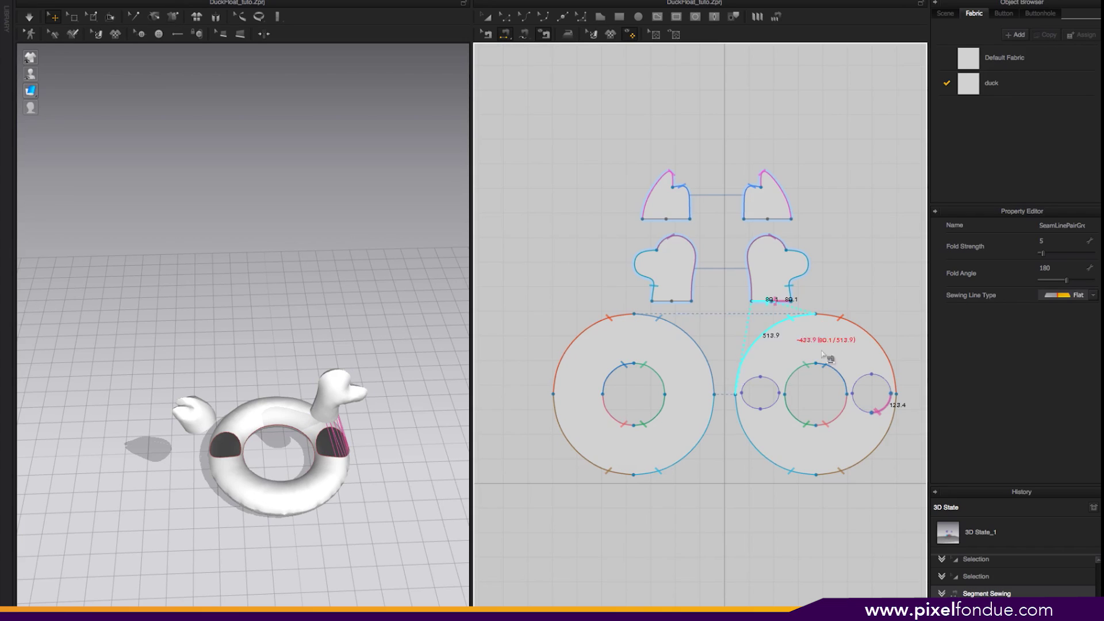
{"action": "left_click", "coordinate": [869, 413]}
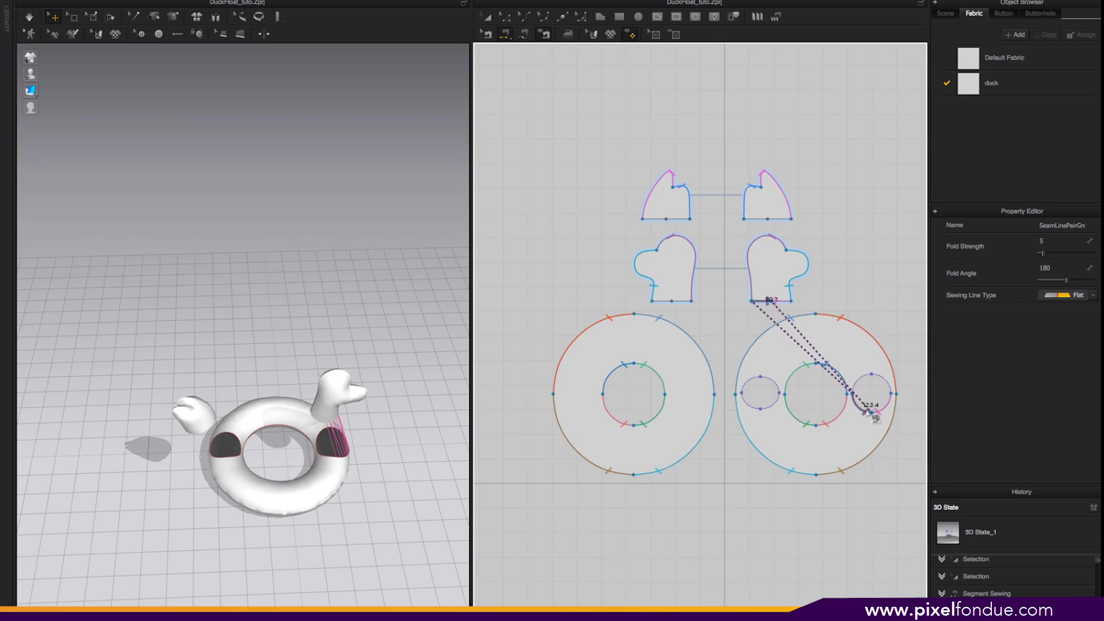
{"action": "right_click_drag", "start_coordinate": [433, 408], "coordinate": [567, 351]}
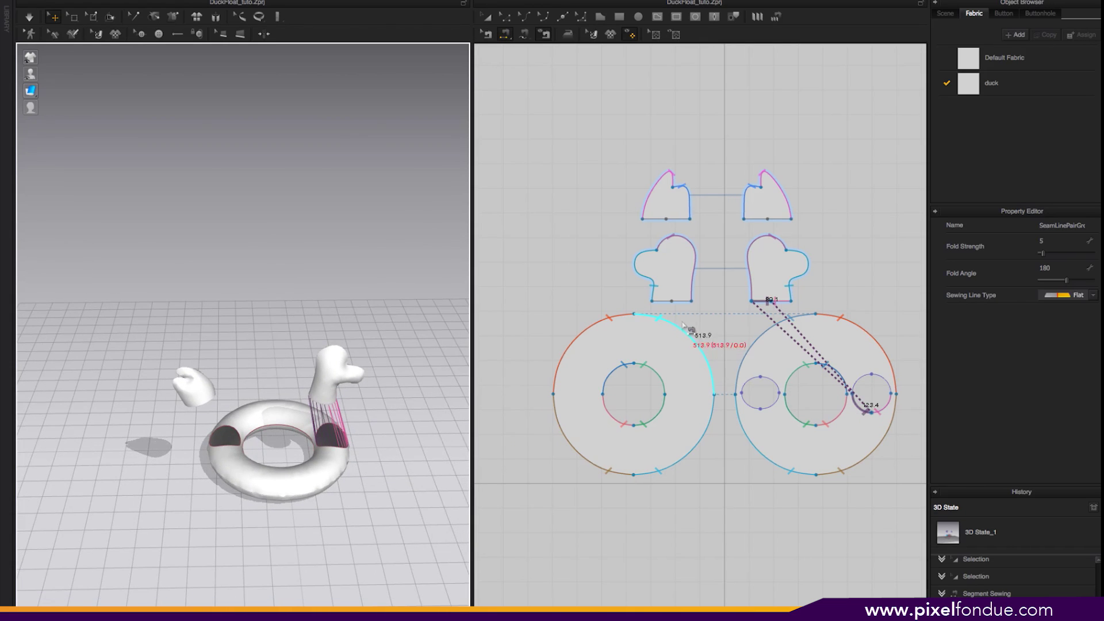
Sew the two base segments of the left-hand head pattern to the two upper arcs of the ring's round head hole
{"action": "left_click", "coordinate": [669, 301]}
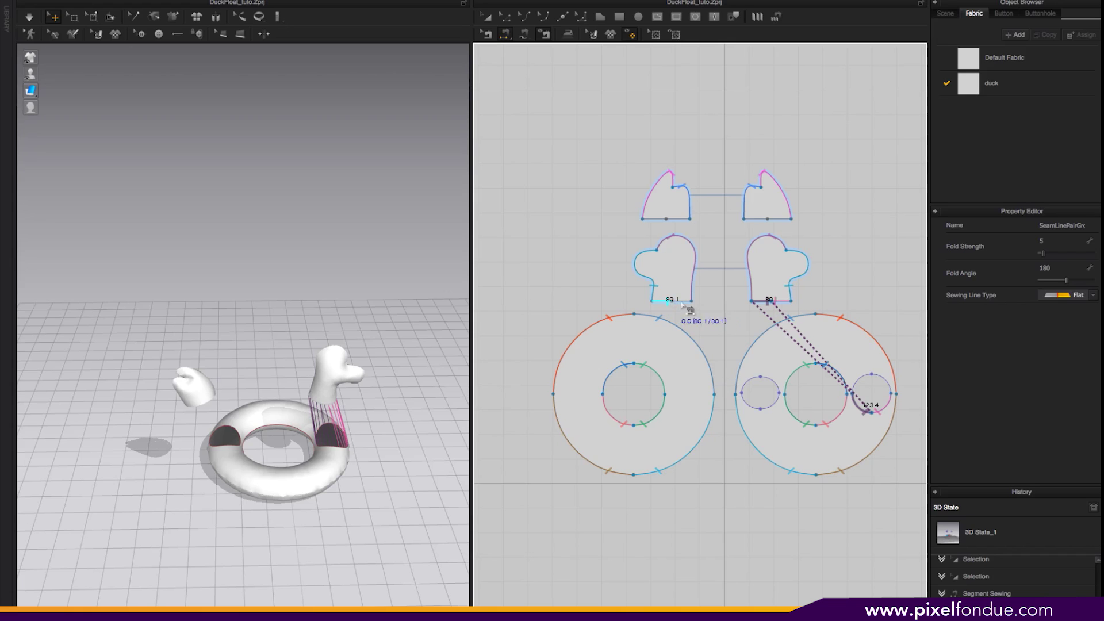
{"action": "left_click", "coordinate": [879, 380]}
{"action": "left_click", "coordinate": [676, 301]}
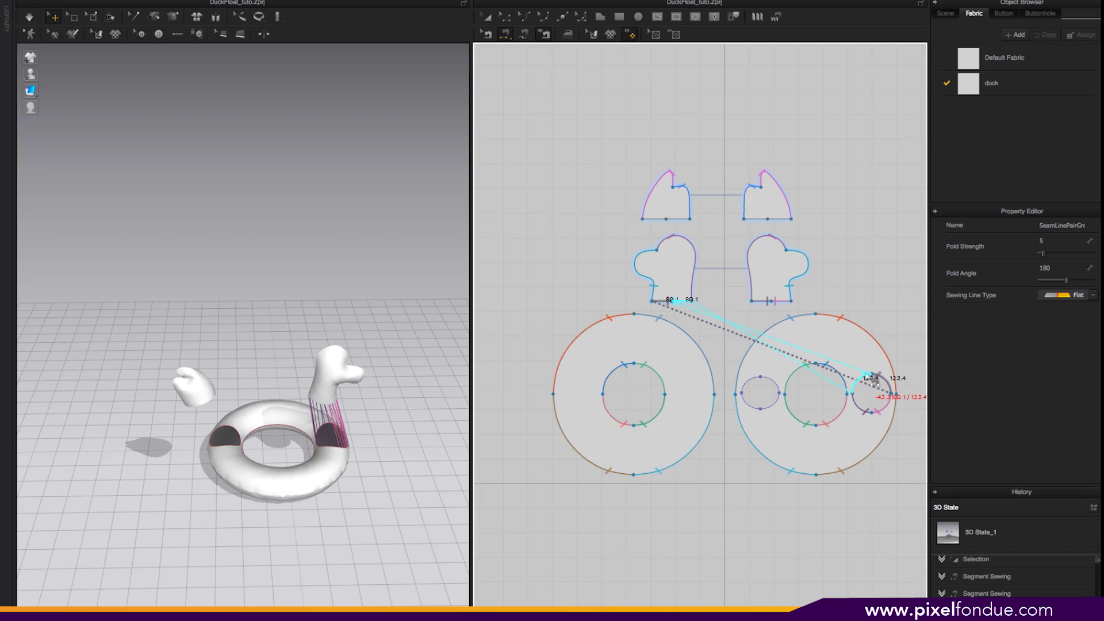
{"action": "left_click", "coordinate": [871, 384]}
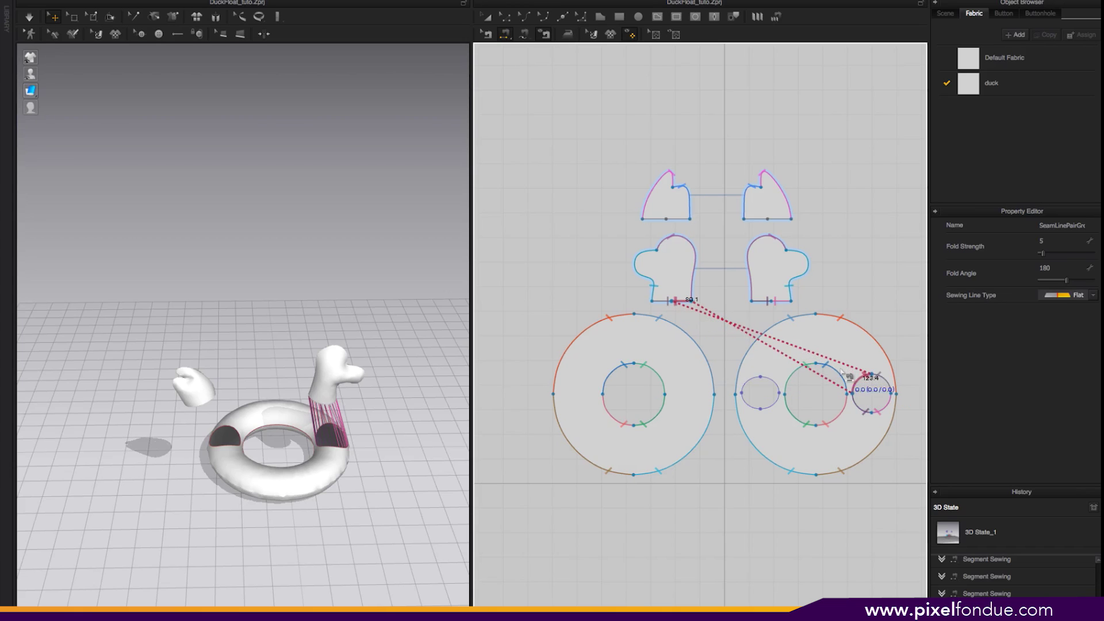
{"action": "left_click", "coordinate": [485, 34]}
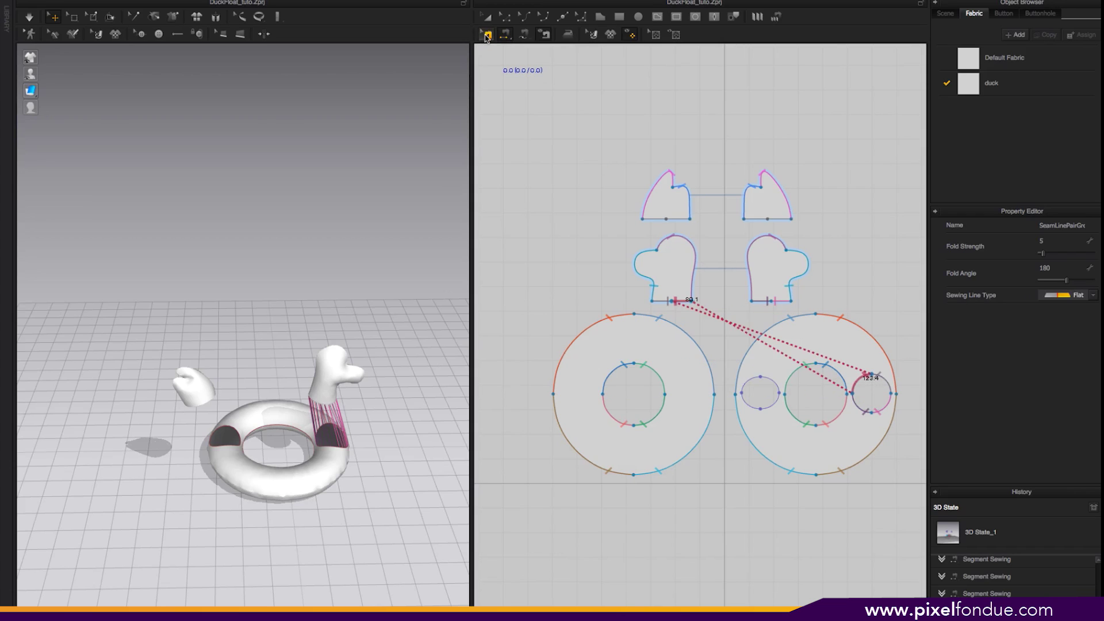
{"action": "left_click", "coordinate": [688, 304]}
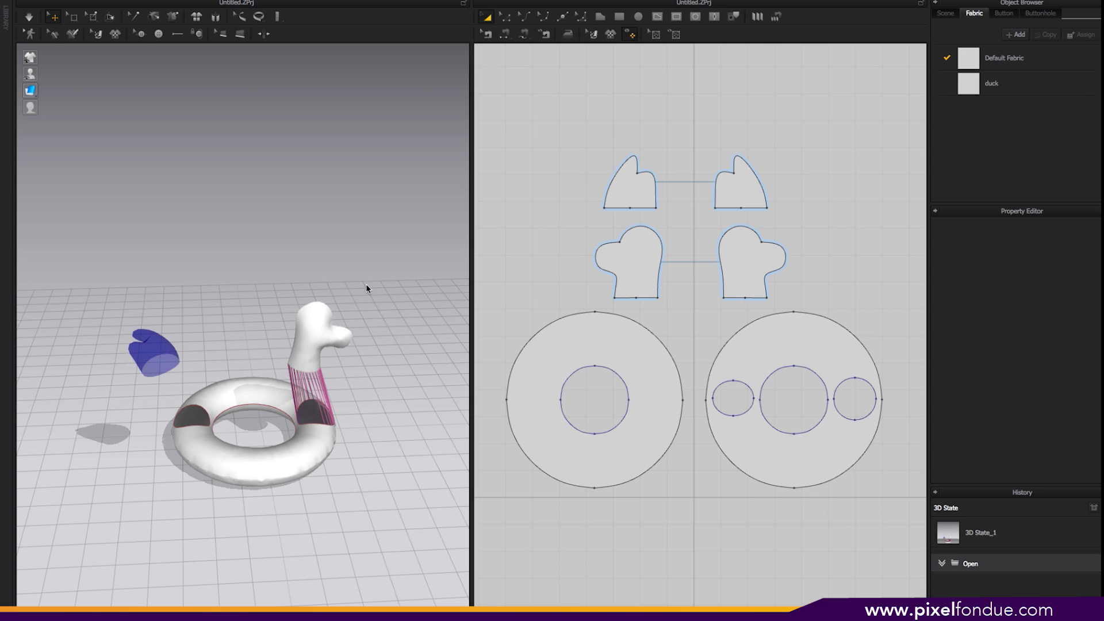
Run the simulation until the head is pulled down onto the ring's round hole, and stop it
{"action": "right_click_drag", "start_coordinate": [384, 305], "coordinate": [386, 282]}
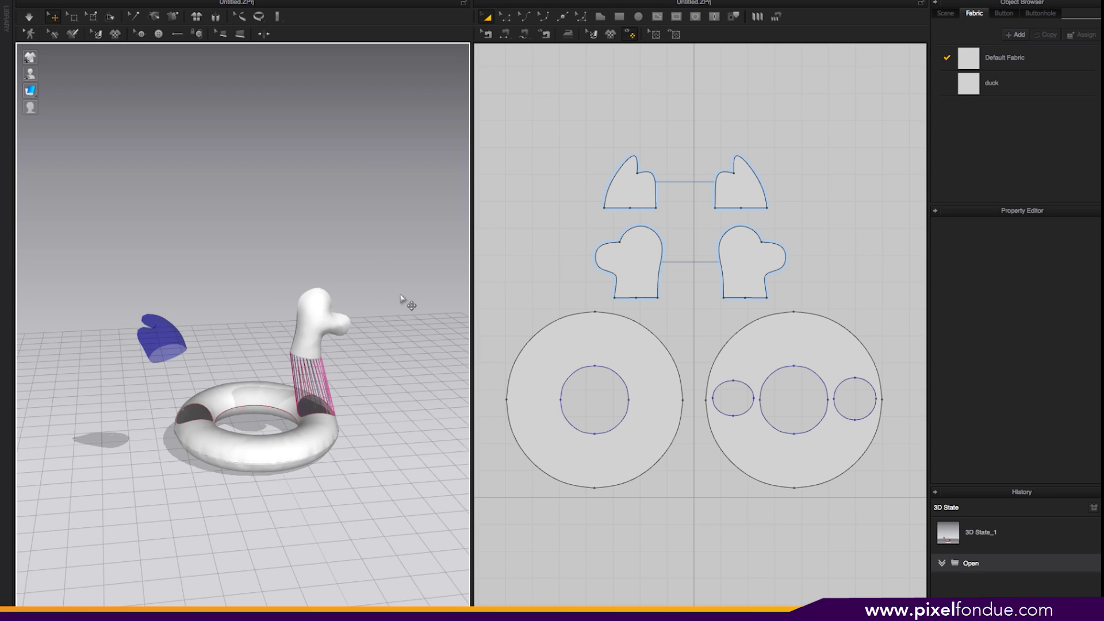
{"action": "key", "text": "space"}
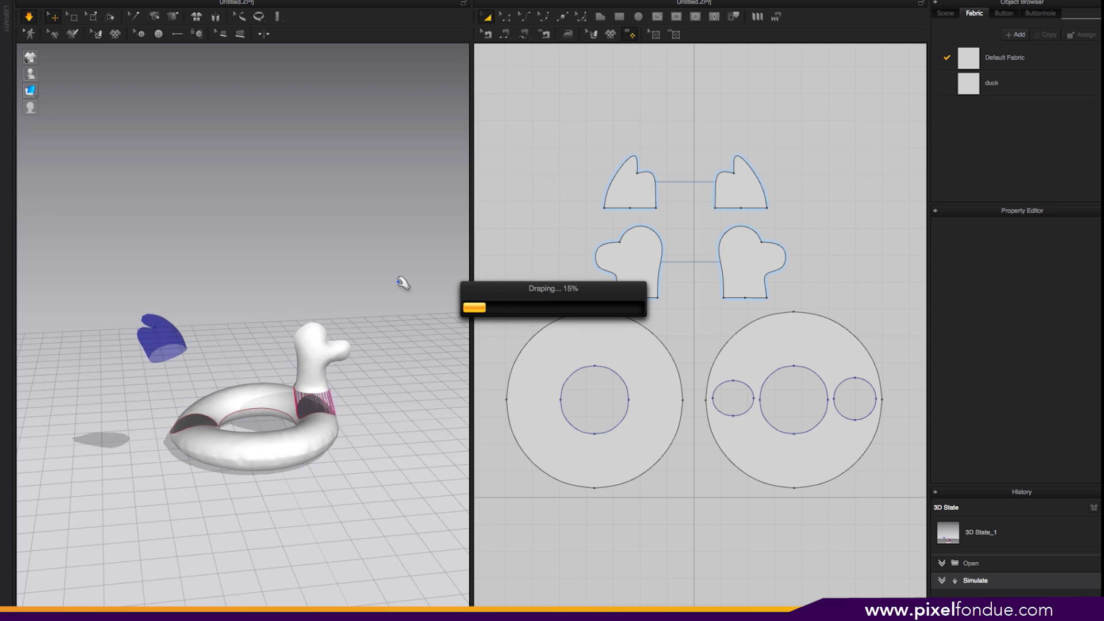
{"action": "right_click_drag", "start_coordinate": [404, 282], "coordinate": [371, 290]}
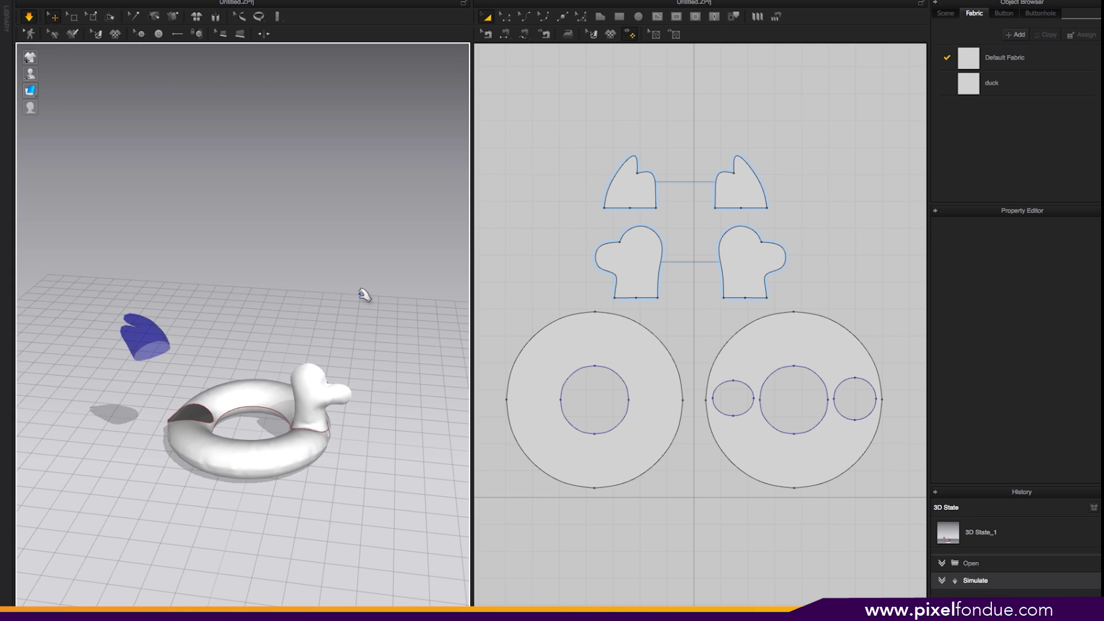
{"action": "key", "text": "space"}
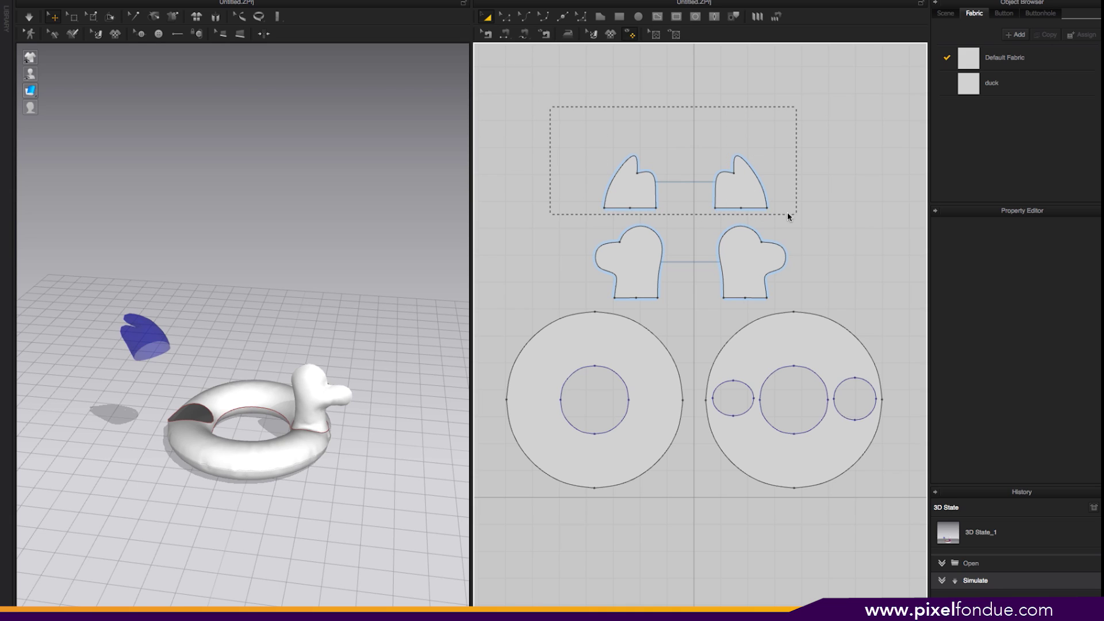
Select both deactivated tail patterns and activate them again
{"action": "left_click_drag", "start_coordinate": [788, 214], "coordinate": [789, 214]}
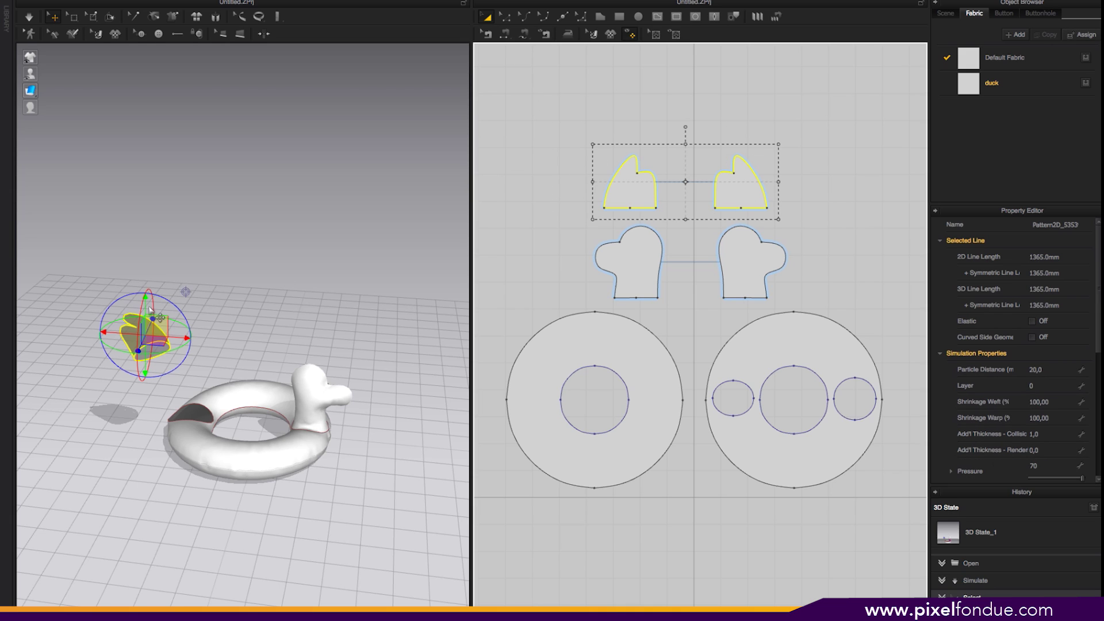
{"action": "right_click", "coordinate": [640, 192]}
{"action": "left_click", "coordinate": [661, 227]}
{"action": "left_click", "coordinate": [546, 183]}
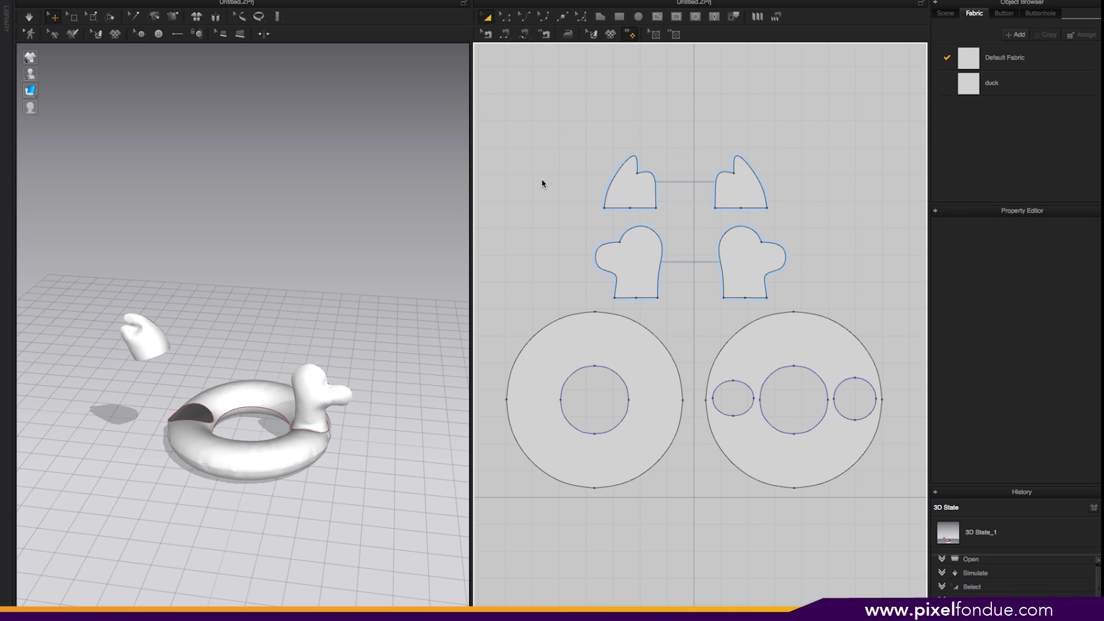
Move the tail in 3D so it sits just above the ring's open oval hole, opposite the head
{"action": "left_click", "coordinate": [504, 34]}
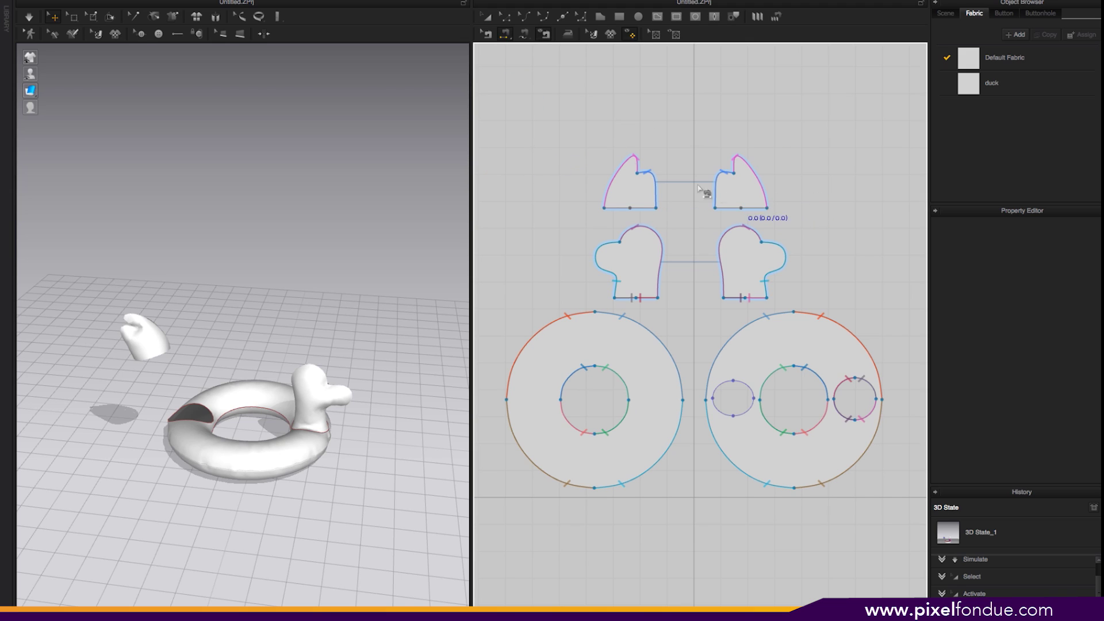
{"action": "left_click", "coordinate": [487, 16]}
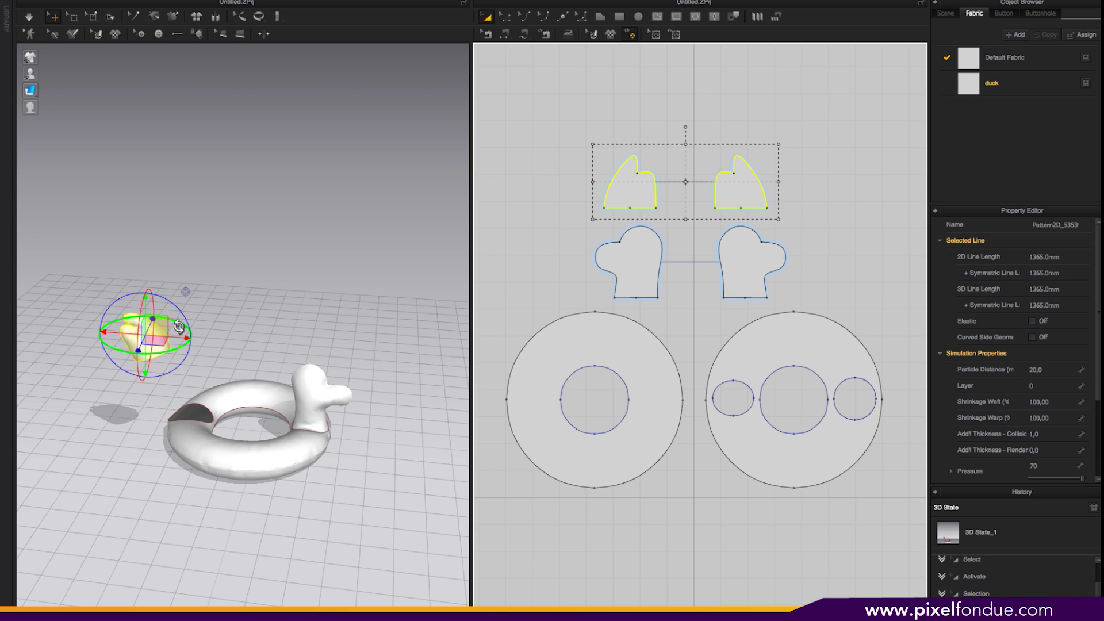
{"action": "left_click_drag", "start_coordinate": [175, 337], "coordinate": [219, 339]}
{"action": "right_click_drag", "start_coordinate": [290, 319], "coordinate": [299, 376]}
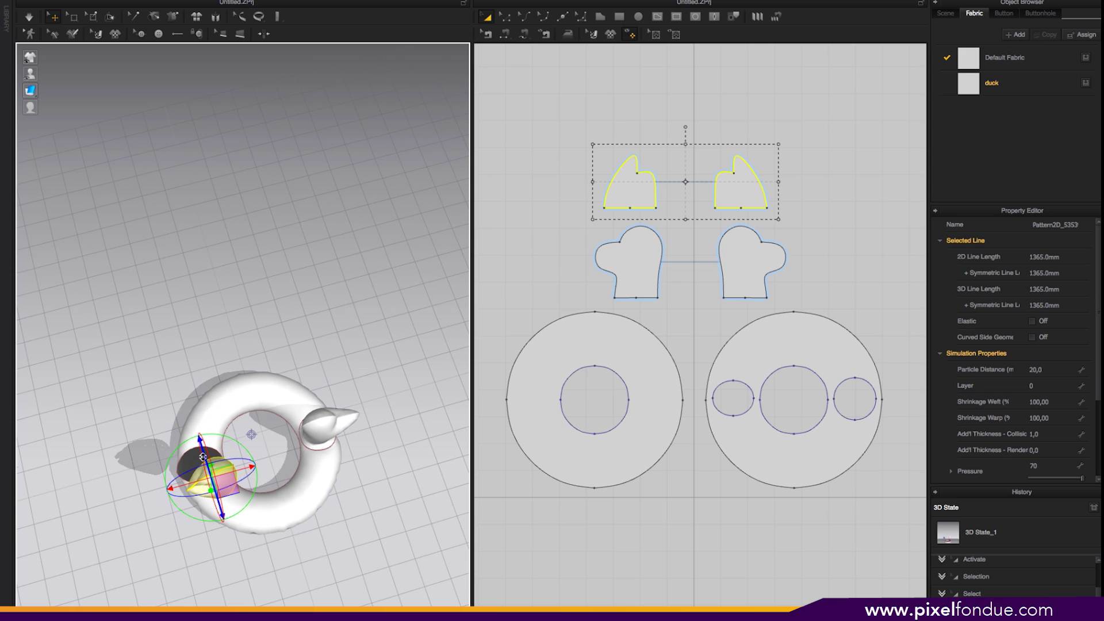
{"action": "mouse_move", "coordinate": [203, 456]}
{"action": "left_mouse_down"}
{"action": "mouse_move", "coordinate": [198, 439]}
{"action": "mouse_move", "coordinate": [221, 456]}
{"action": "left_mouse_up"}
{"action": "right_click_drag", "start_coordinate": [258, 328], "coordinate": [275, 266]}
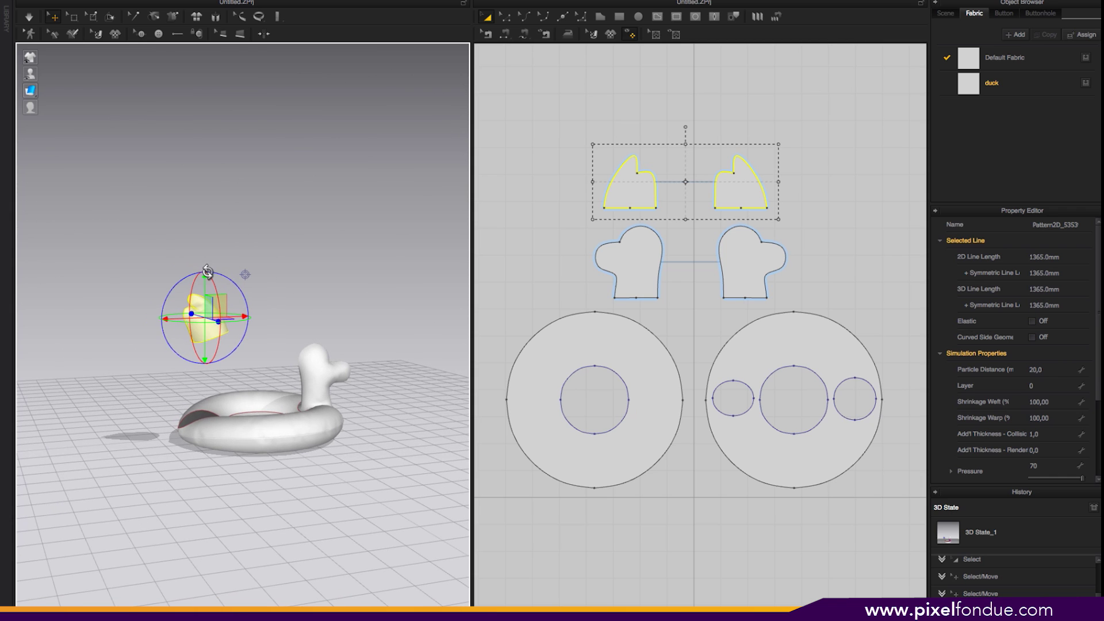
{"action": "left_click_drag", "start_coordinate": [204, 284], "coordinate": [205, 352]}
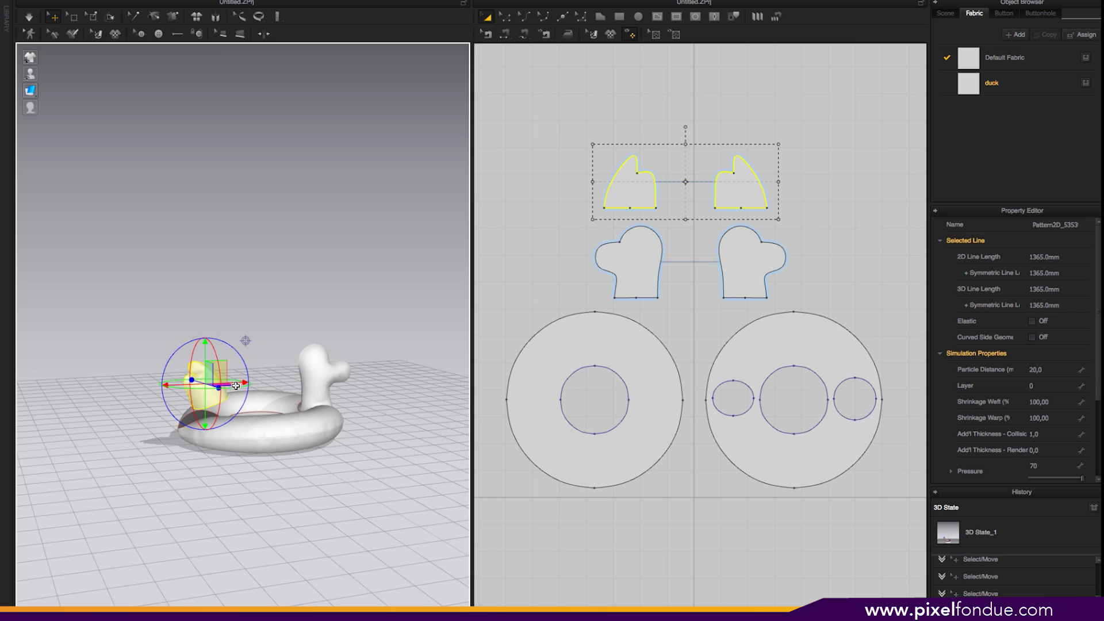
{"action": "left_click_drag", "start_coordinate": [236, 386], "coordinate": [220, 382]}
{"action": "right_click_drag", "start_coordinate": [295, 288], "coordinate": [276, 313]}
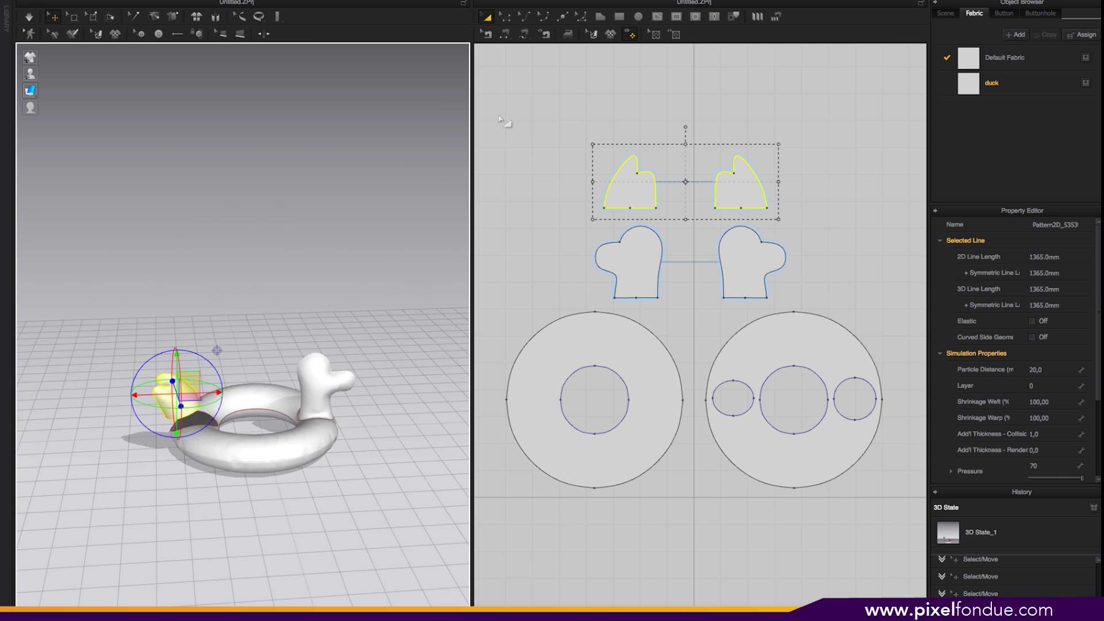
Sew the two base segments of the right-hand tail pattern to the two lower arcs of the ring's oval tail hole
{"action": "left_click", "coordinate": [505, 34]}
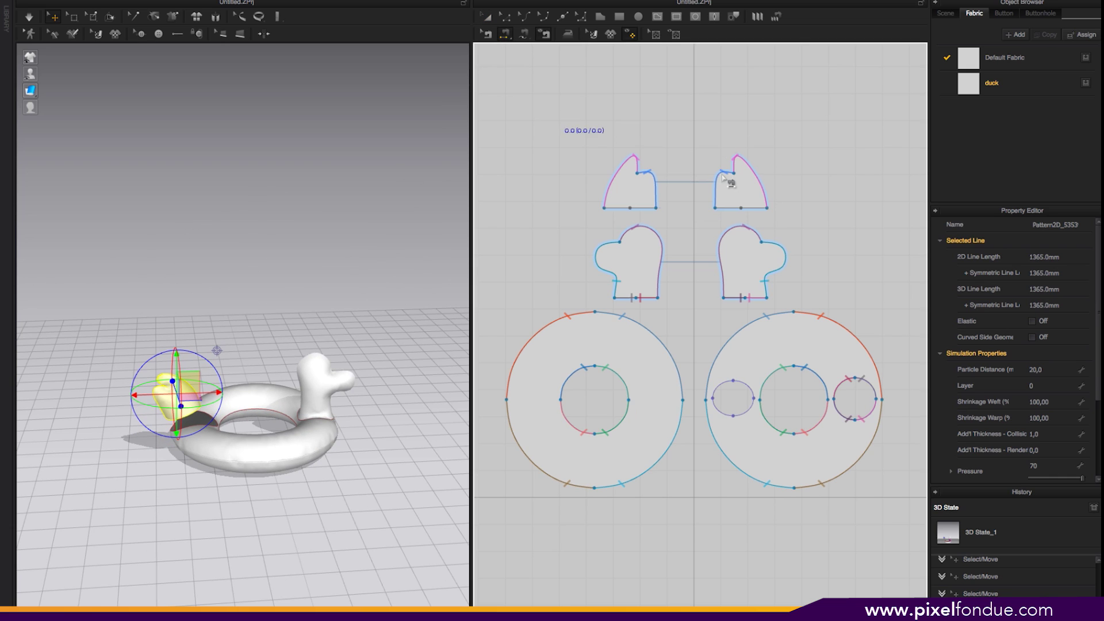
{"action": "left_click", "coordinate": [756, 206]}
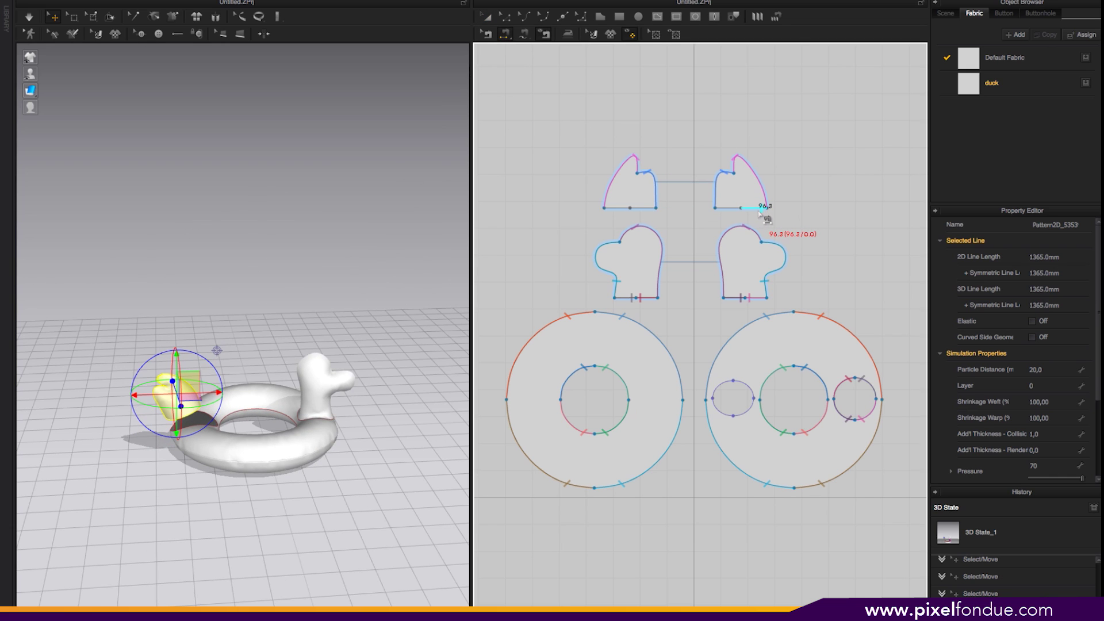
{"action": "left_click", "coordinate": [747, 209]}
{"action": "left_click", "coordinate": [734, 415]}
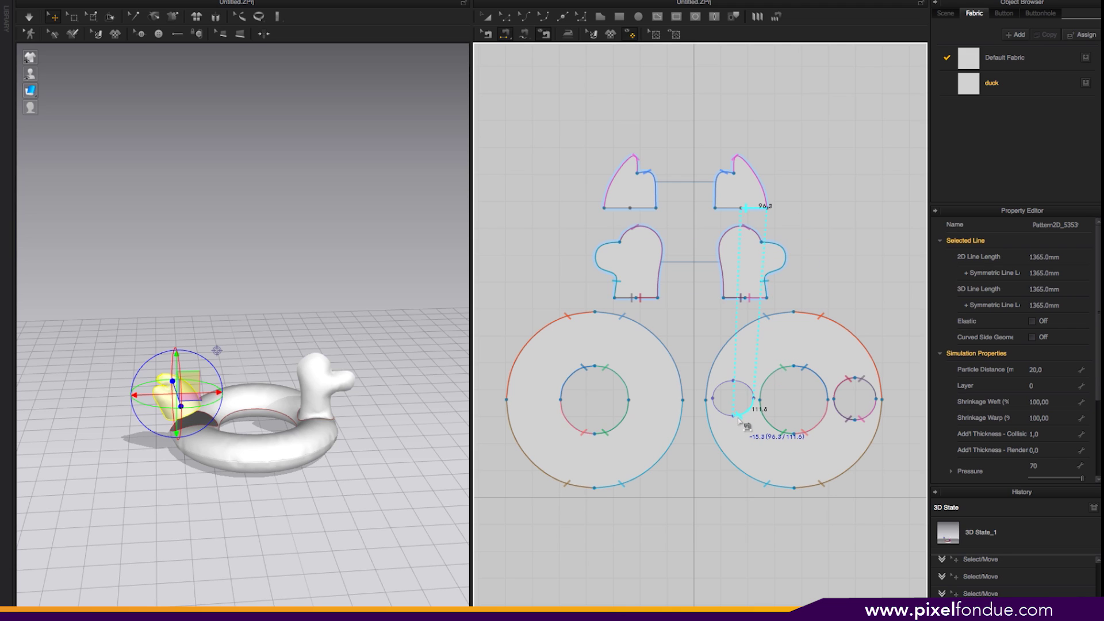
{"action": "left_click", "coordinate": [738, 420]}
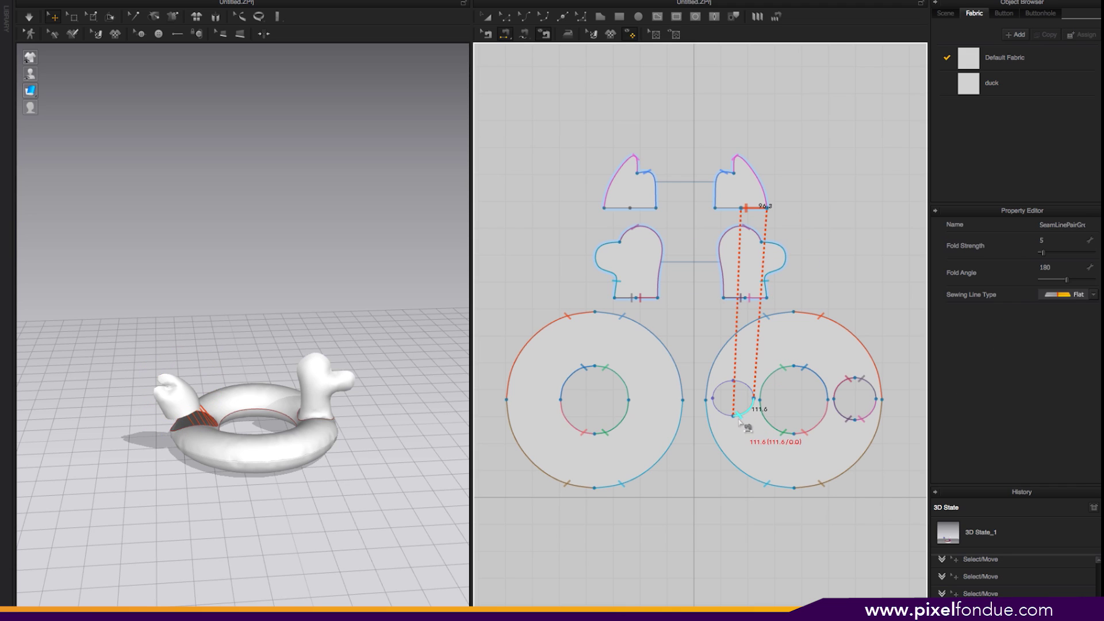
{"action": "left_click", "coordinate": [739, 210]}
{"action": "left_click", "coordinate": [712, 398]}
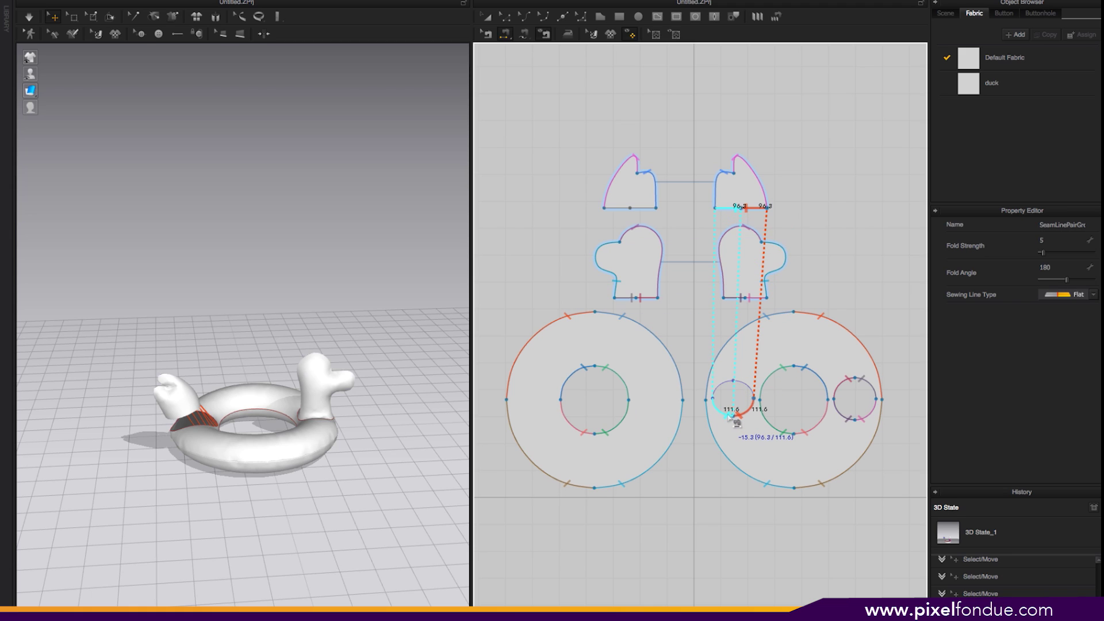
{"action": "left_click", "coordinate": [729, 417]}
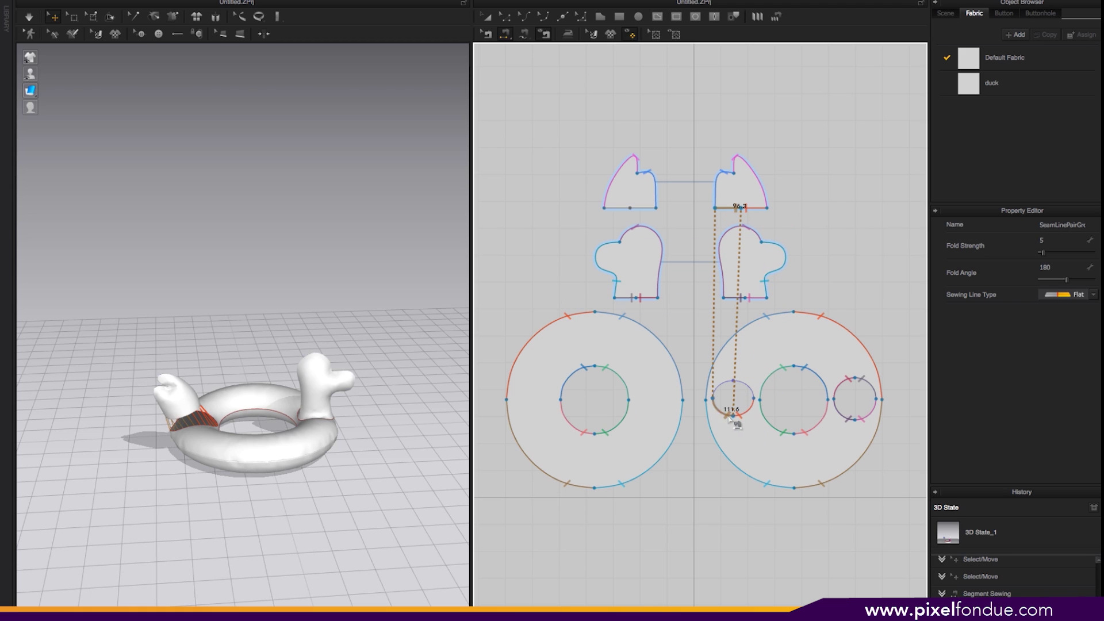
Sew the two base segments of the left-hand tail pattern to the two upper arcs of the ring's oval tail hole
{"action": "left_click", "coordinate": [626, 209]}
{"action": "left_click", "coordinate": [737, 381]}
{"action": "left_click", "coordinate": [747, 394]}
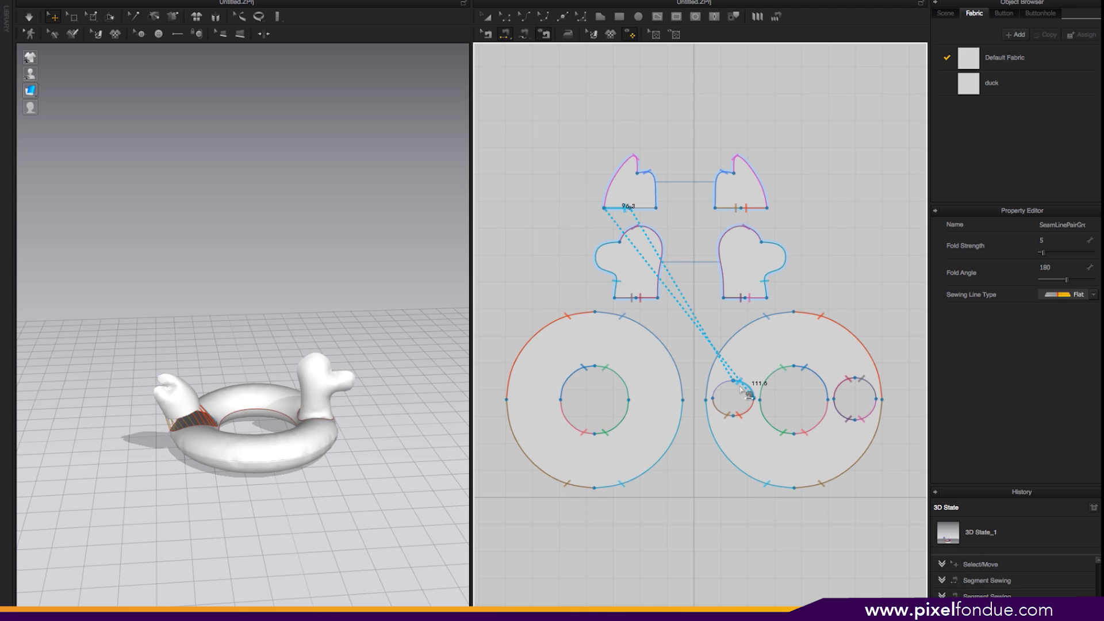
{"action": "left_click", "coordinate": [633, 210]}
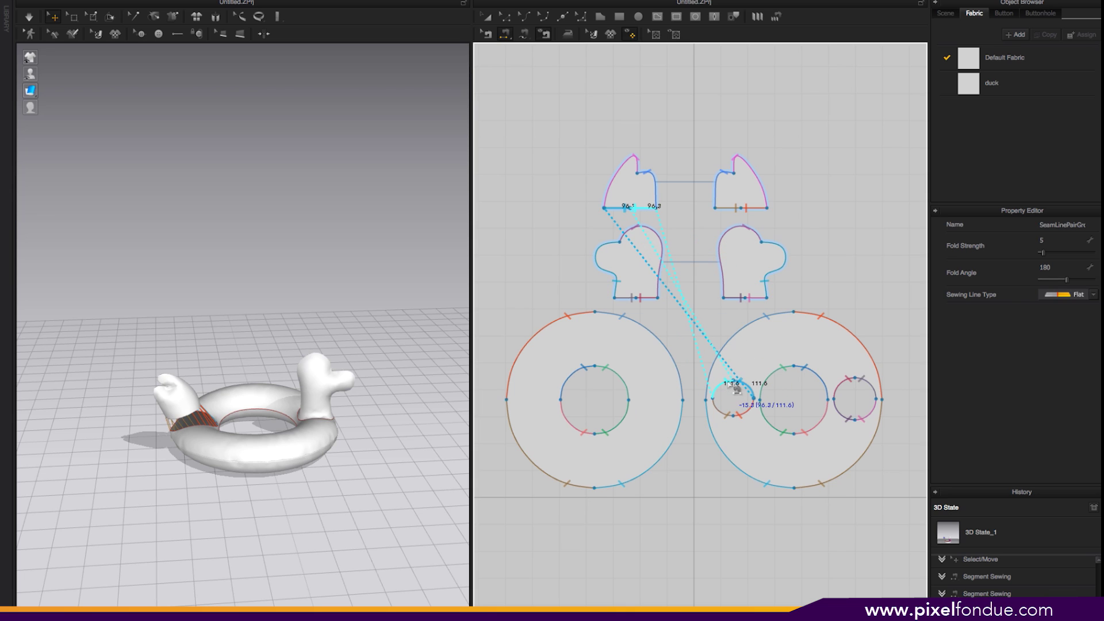
{"action": "left_click", "coordinate": [735, 393]}
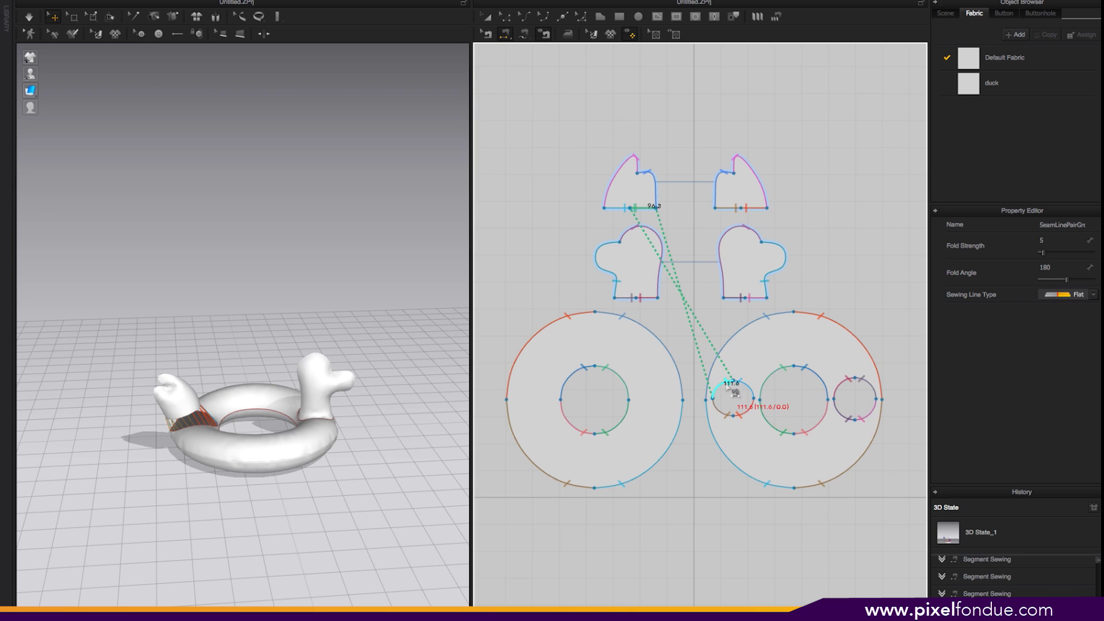
{"action": "right_click_drag", "start_coordinate": [270, 325], "coordinate": [242, 284]}
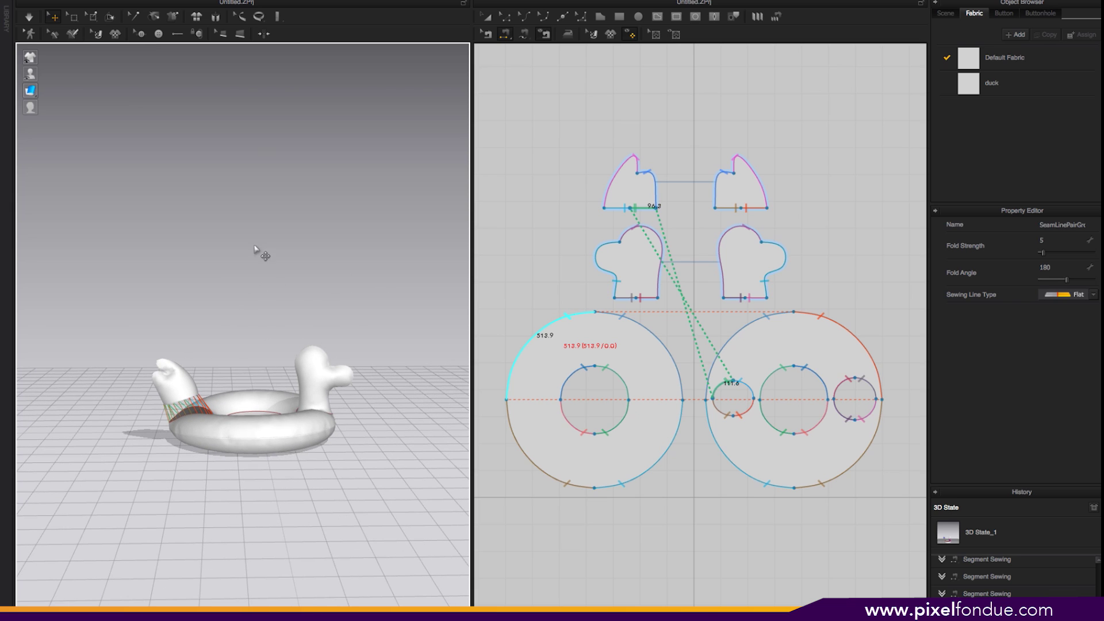
Simulate until the tail is joined to the ring, stop the simulation and save the project
{"action": "key", "text": "space"}
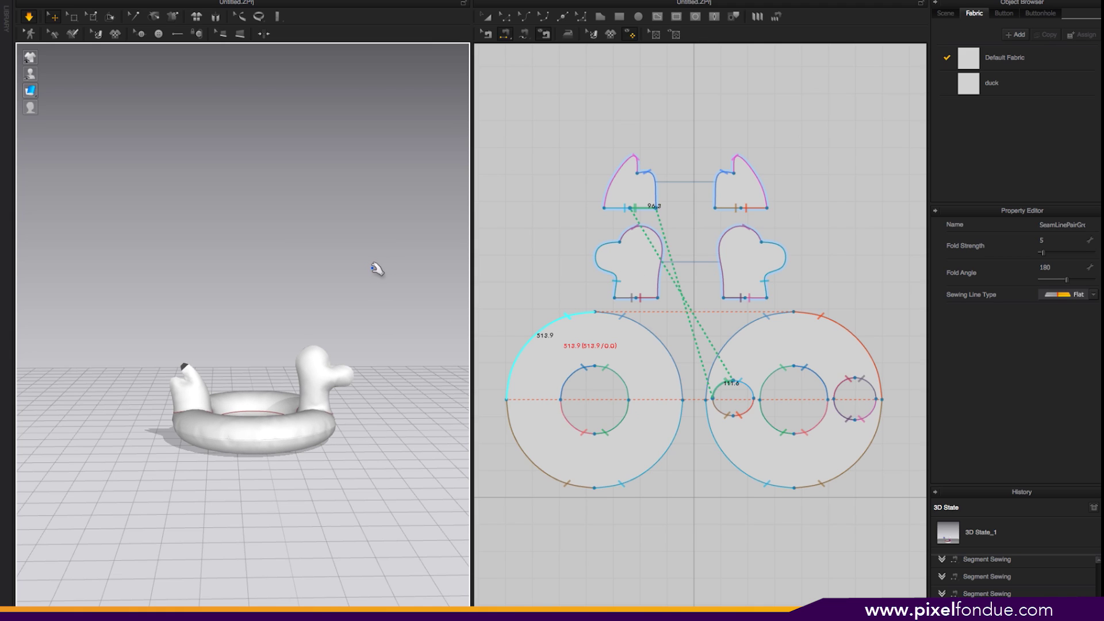
{"action": "key", "text": "space"}
{"action": "left_click", "coordinate": [151, 1]}
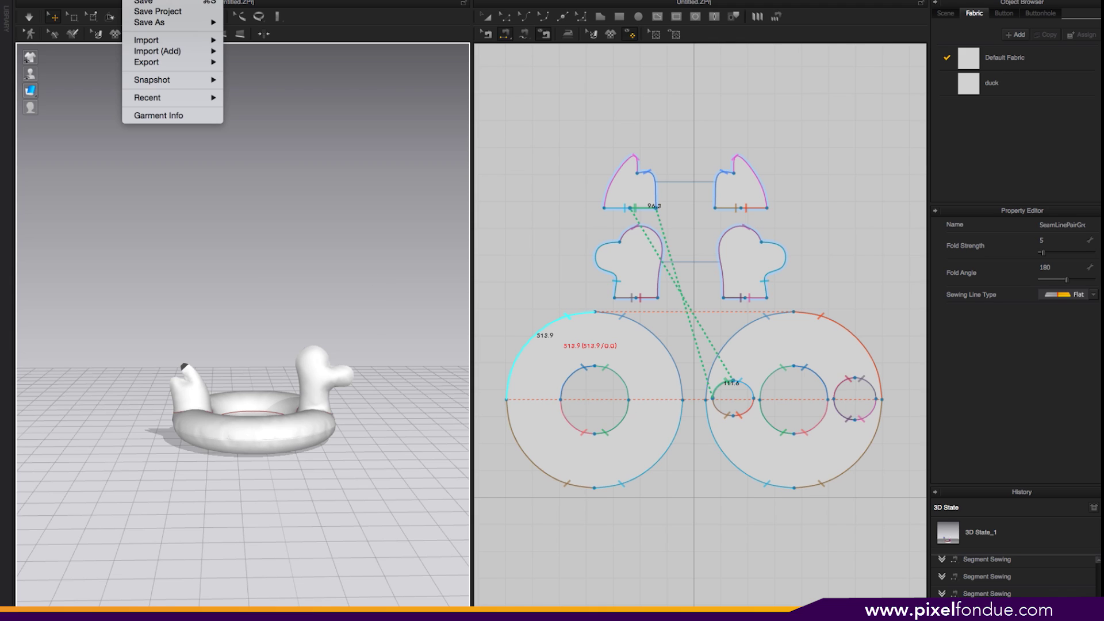
{"action": "left_click", "coordinate": [153, 11]}
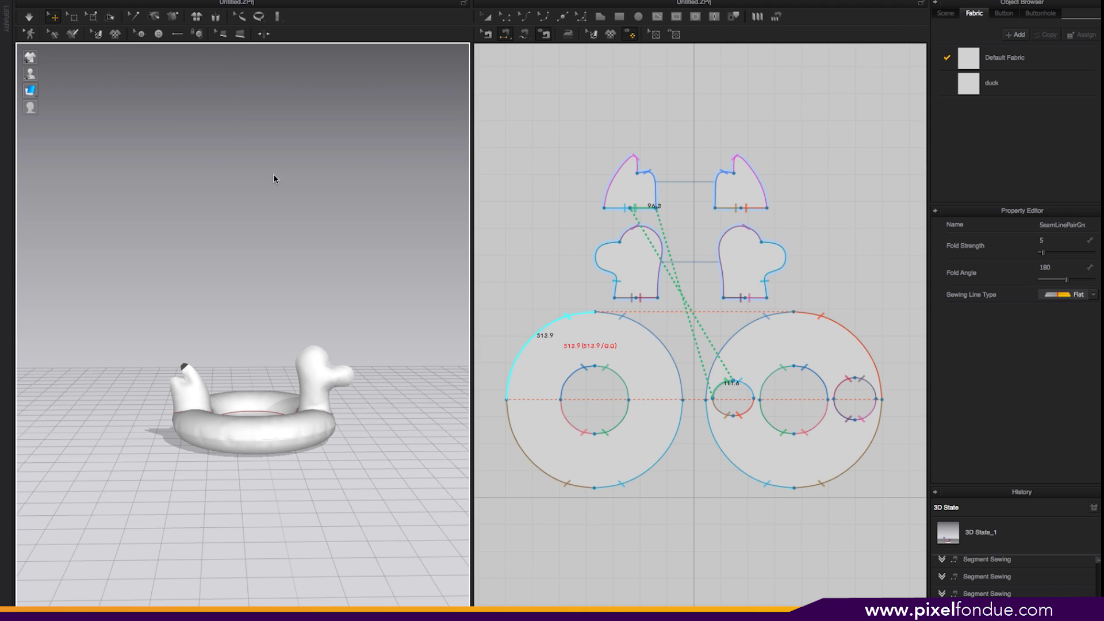
Set the particle distance of all ring, head and tail patterns to 10 mm, simulate the refined mesh and clear the selection
{"action": "right_click_drag", "start_coordinate": [389, 279], "coordinate": [322, 337]}
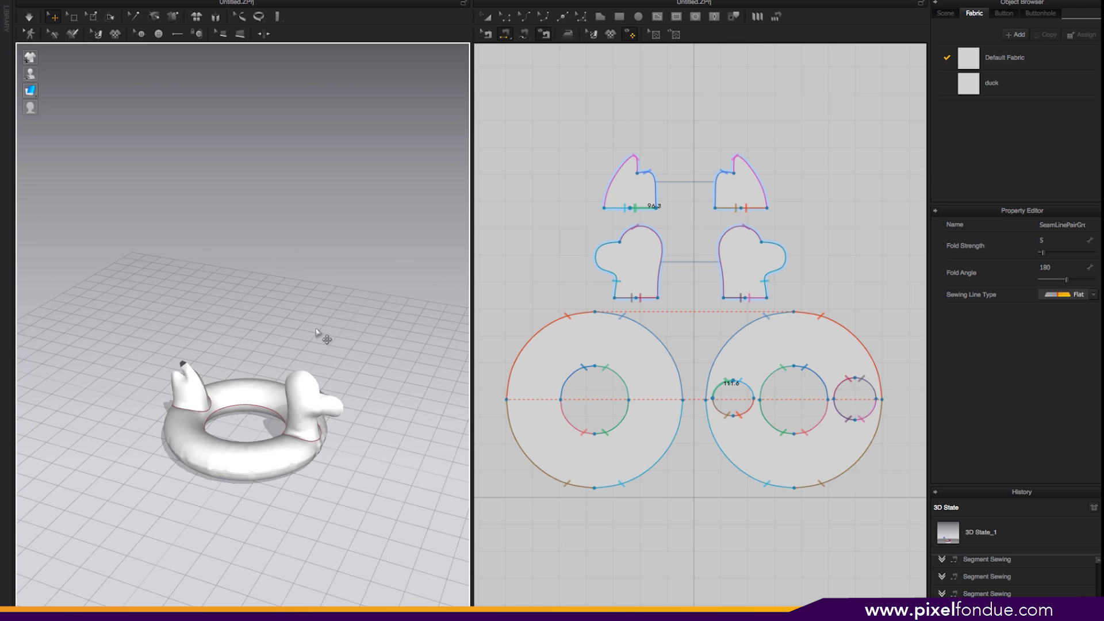
{"action": "scroll", "coordinate": [341, 317], "scroll_direction": "down", "scroll_amount": 3}
{"action": "scroll", "coordinate": [320, 271], "scroll_direction": "up", "scroll_amount": 5}
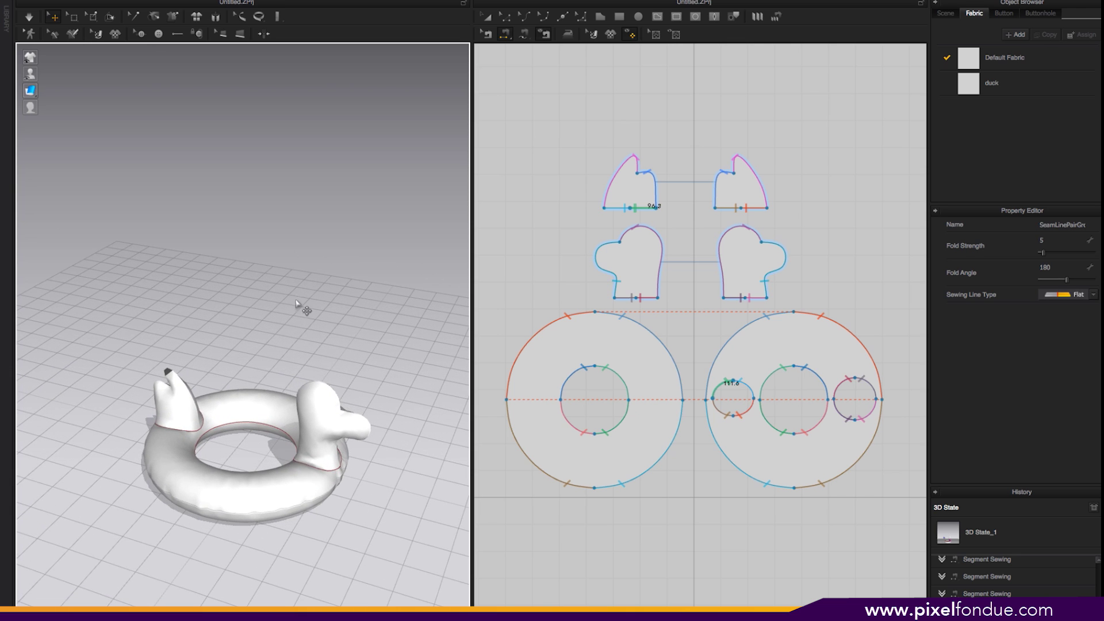
{"action": "right_click_drag", "start_coordinate": [301, 316], "coordinate": [289, 318]}
{"action": "middle_click_drag", "start_coordinate": [283, 305], "coordinate": [356, 215]}
{"action": "right_click_drag", "start_coordinate": [356, 215], "coordinate": [363, 243]}
{"action": "key", "text": "a"}
{"action": "left_click_drag", "start_coordinate": [496, 120], "coordinate": [901, 501]}
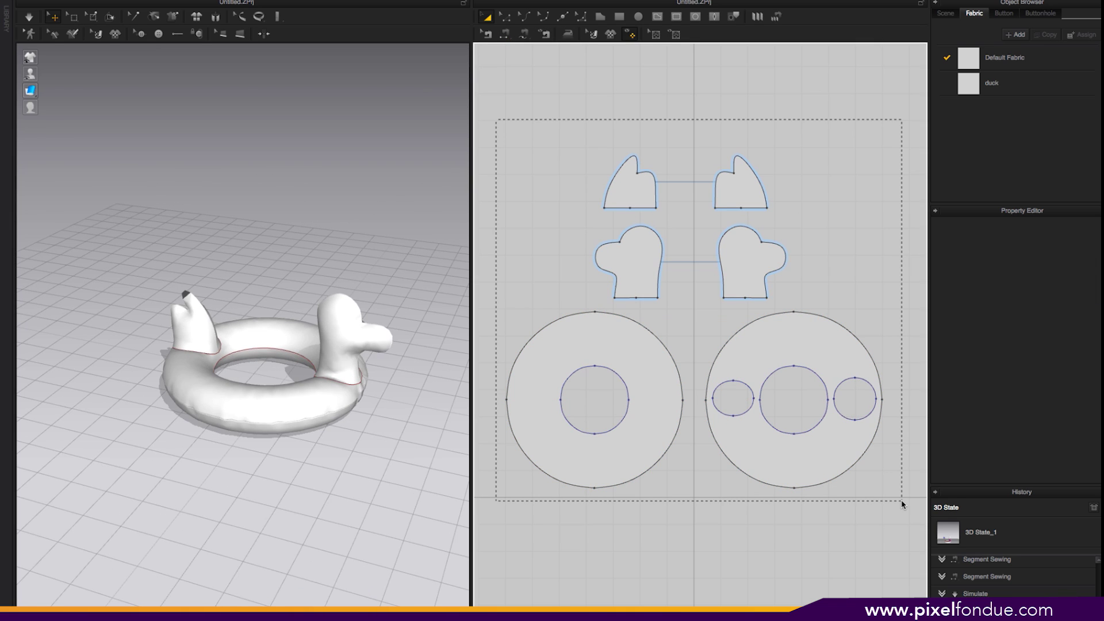
{"action": "left_click_drag", "start_coordinate": [903, 504], "coordinate": [894, 513]}
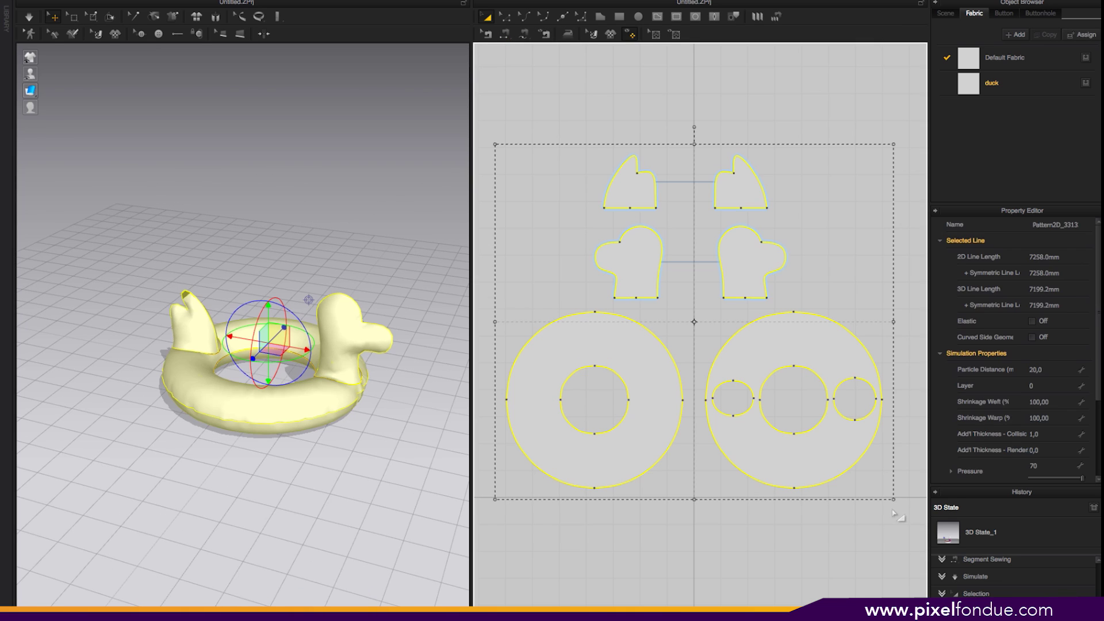
{"action": "left_click", "coordinate": [1052, 371]}
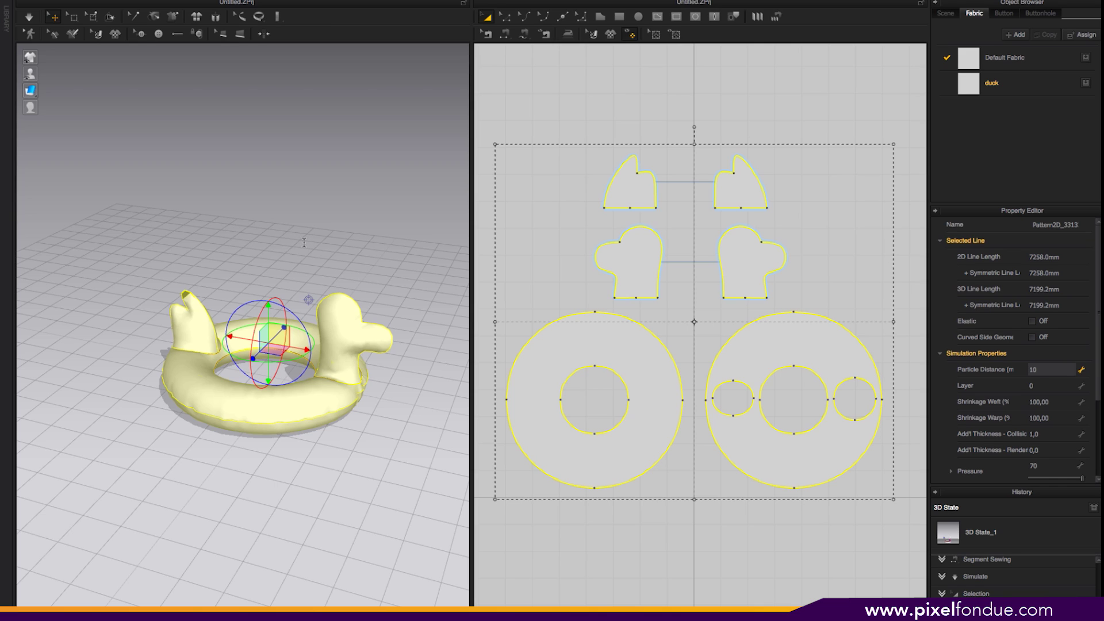
{"action": "key", "text": "Return"}
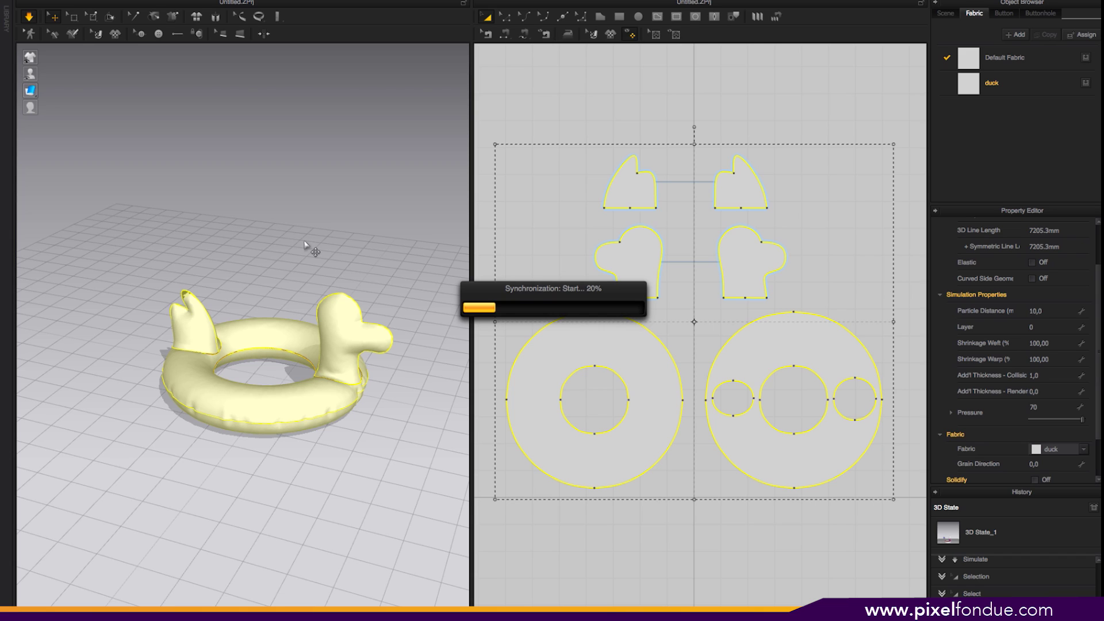
{"action": "left_click", "coordinate": [305, 244]}
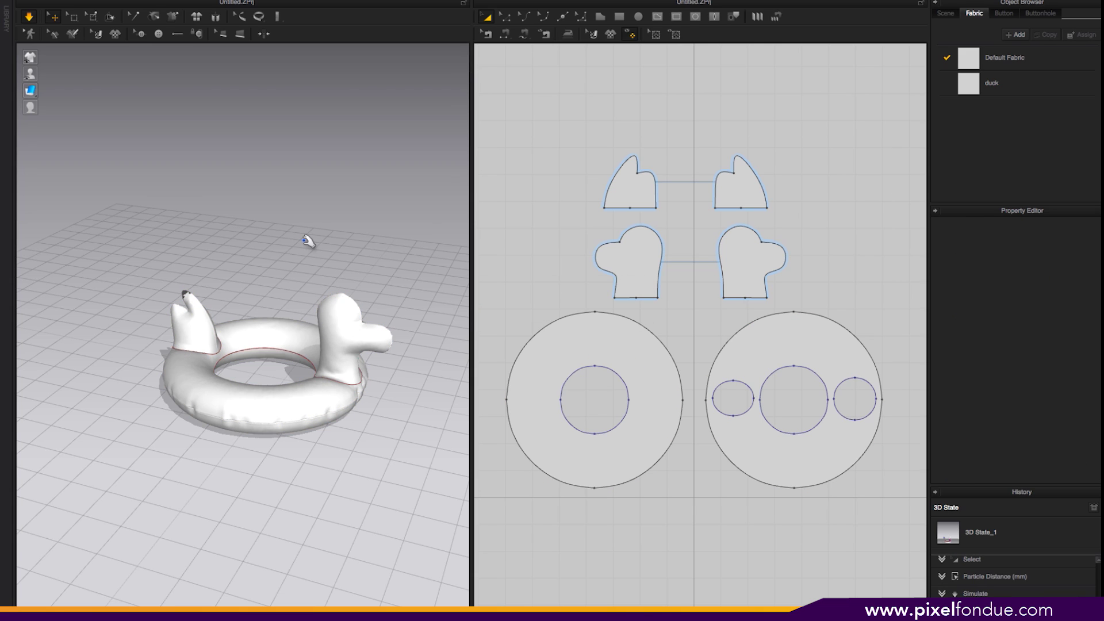
Make duck the active fabric and inspect the refined float from several angles
{"action": "right_click_drag", "start_coordinate": [299, 251], "coordinate": [246, 264]}
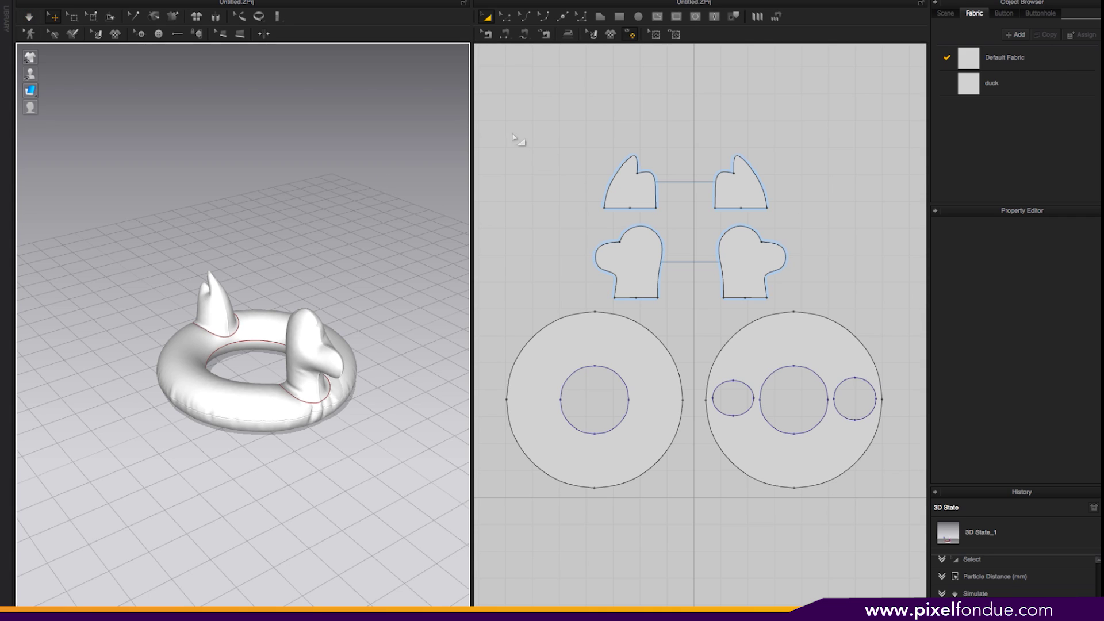
{"action": "left_click", "coordinate": [1014, 86]}
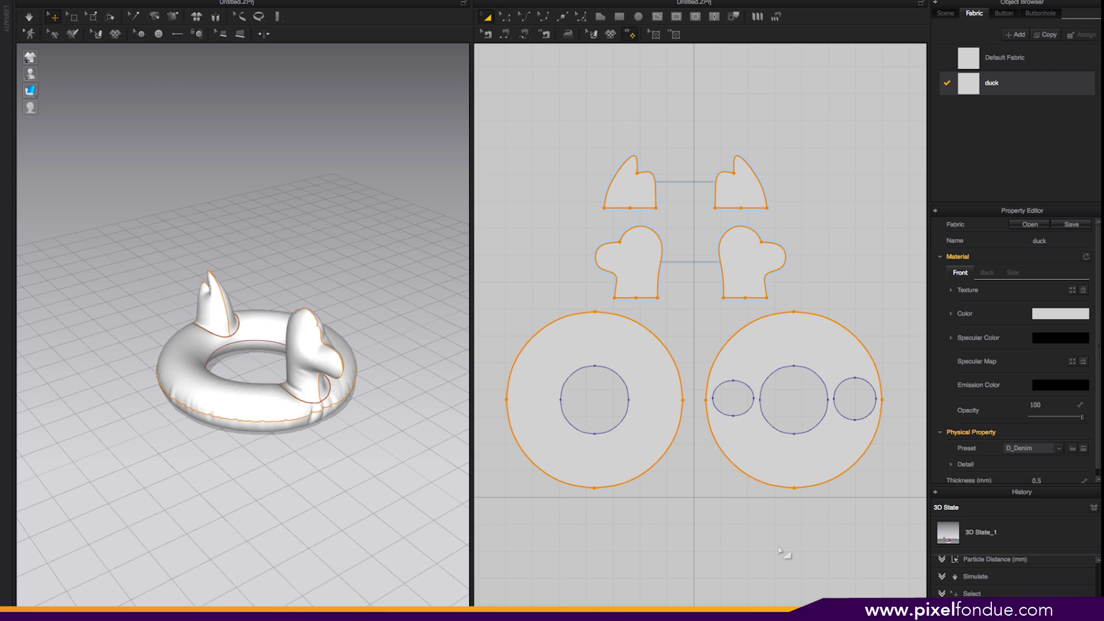
{"action": "left_click", "coordinate": [611, 373]}
{"action": "mouse_move", "coordinate": [317, 199]}
{"action": "right_mouse_down"}
{"action": "mouse_move", "coordinate": [316, 212]}
{"action": "mouse_move", "coordinate": [342, 198]}
{"action": "mouse_move", "coordinate": [328, 195]}
{"action": "mouse_move", "coordinate": [313, 239]}
{"action": "mouse_move", "coordinate": [338, 192]}
{"action": "right_mouse_up"}
{"action": "scroll", "coordinate": [337, 192], "scroll_direction": "up", "scroll_amount": 5}
{"action": "scroll", "coordinate": [344, 167], "scroll_direction": "down", "scroll_amount": 3}
{"action": "middle_click_drag", "start_coordinate": [324, 199], "coordinate": [306, 105]}
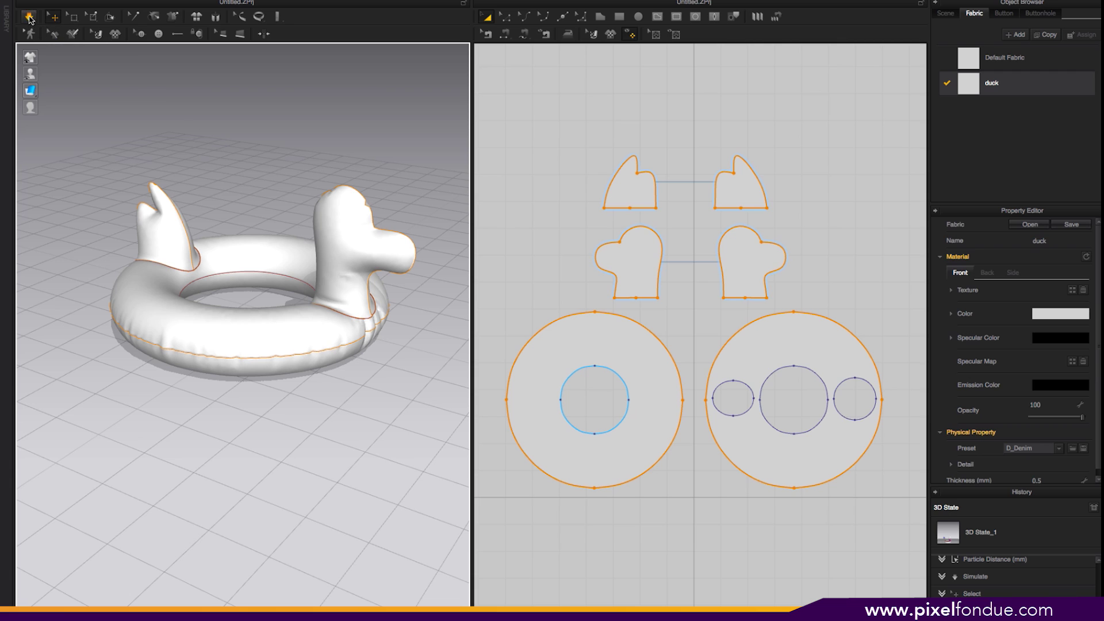
{"action": "right_click_drag", "start_coordinate": [350, 128], "coordinate": [334, 154]}
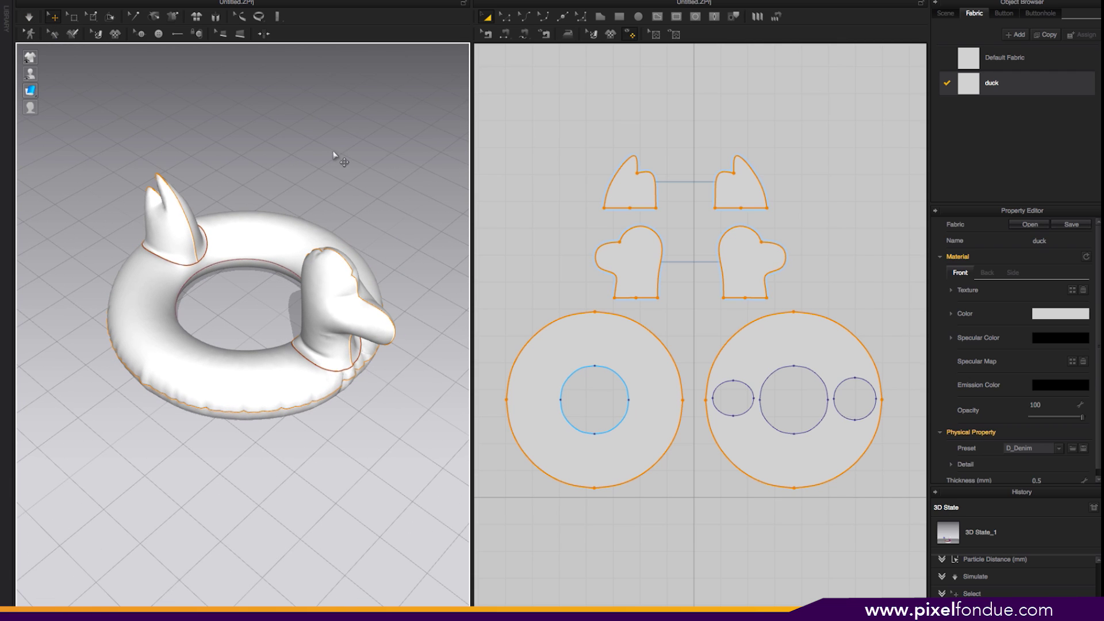
Turn on Elastic for all lines of the two ring patterns and run a simulation
{"action": "left_click", "coordinate": [532, 83]}
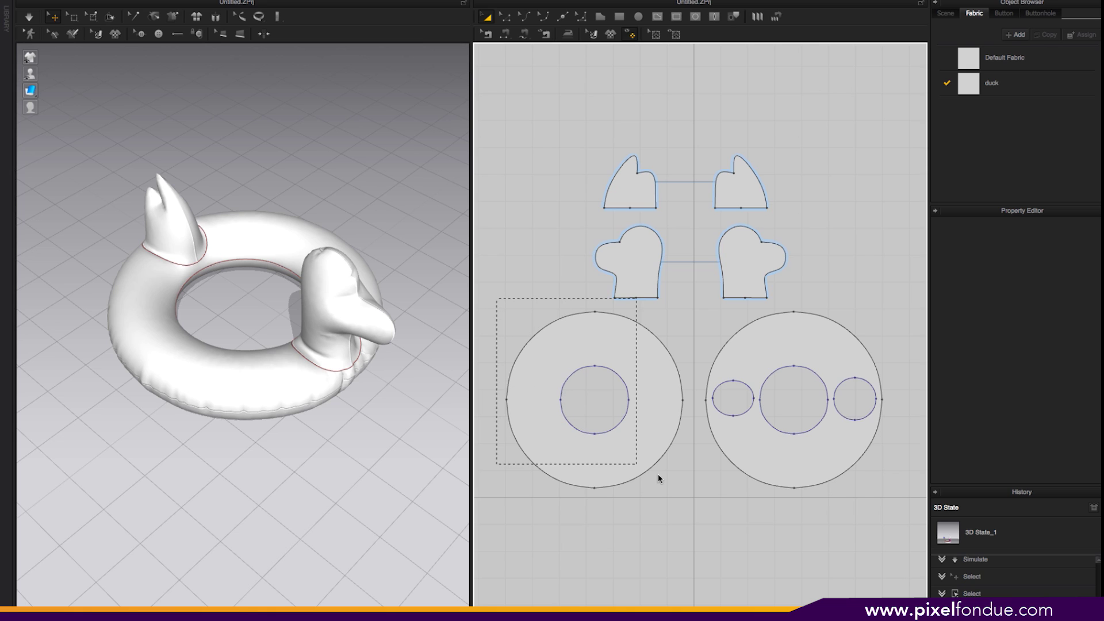
{"action": "left_click_drag", "start_coordinate": [876, 510], "coordinate": [871, 509]}
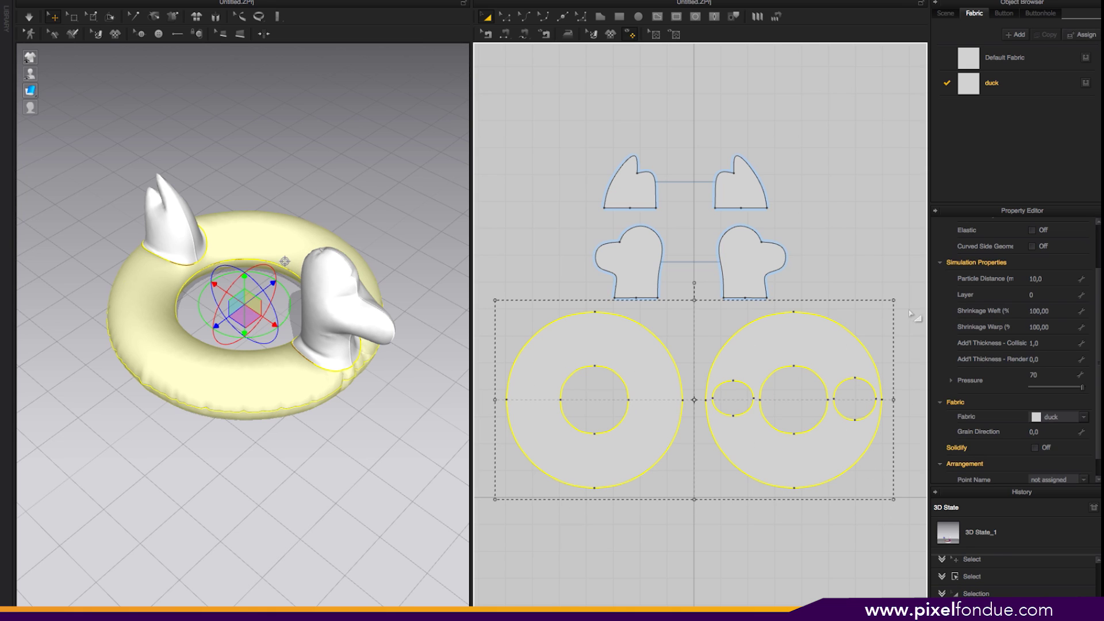
{"action": "left_click_drag", "start_coordinate": [1099, 285], "coordinate": [1094, 241]}
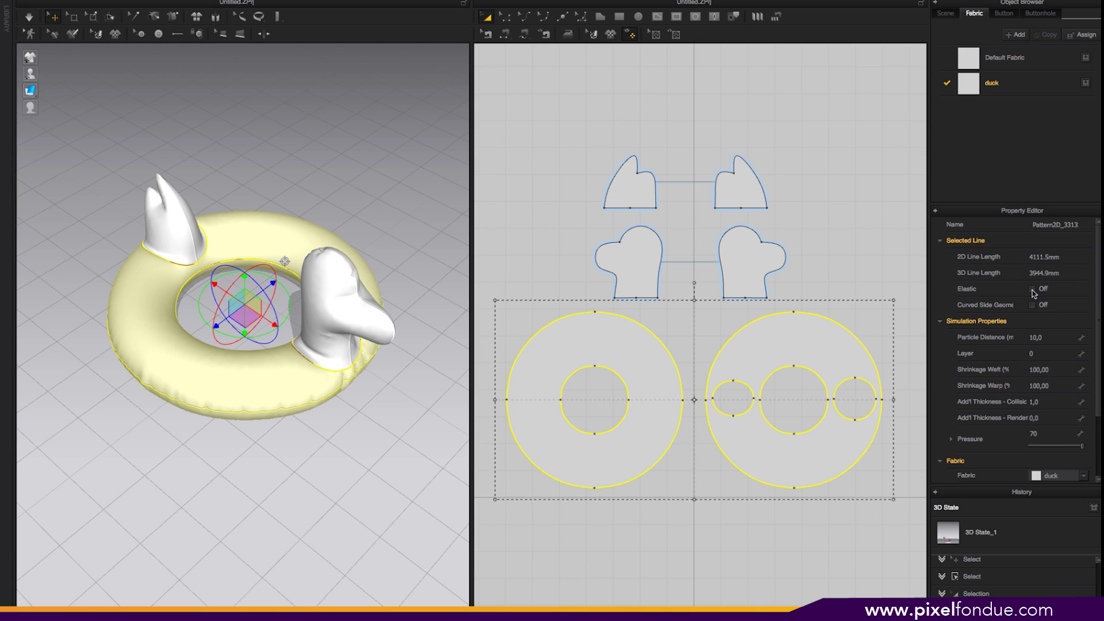
{"action": "left_click", "coordinate": [1032, 289]}
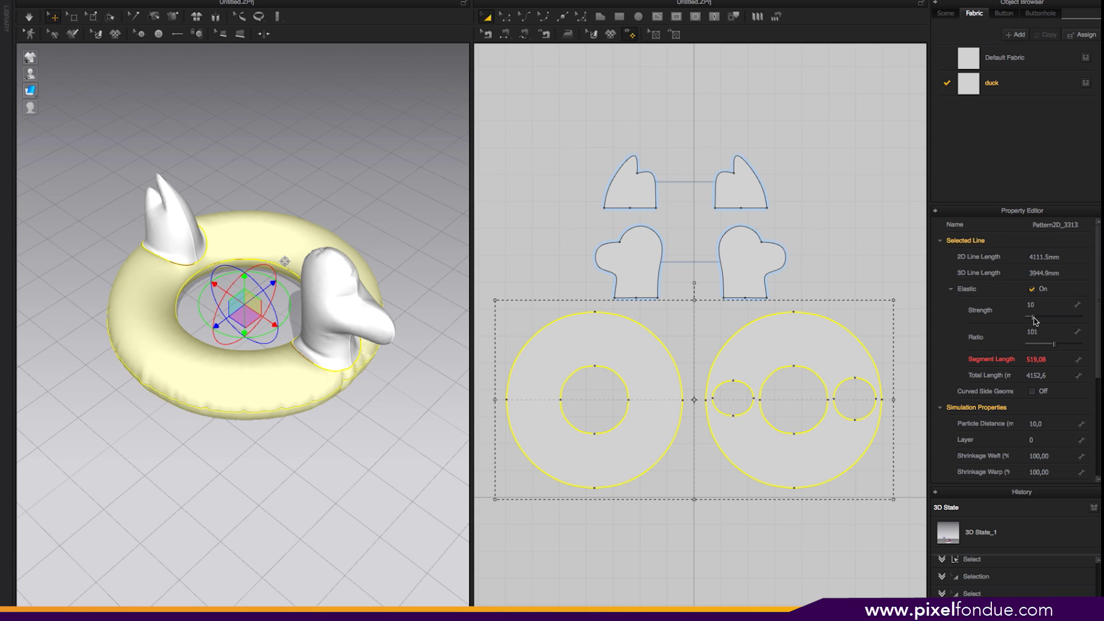
{"action": "key", "text": "space"}
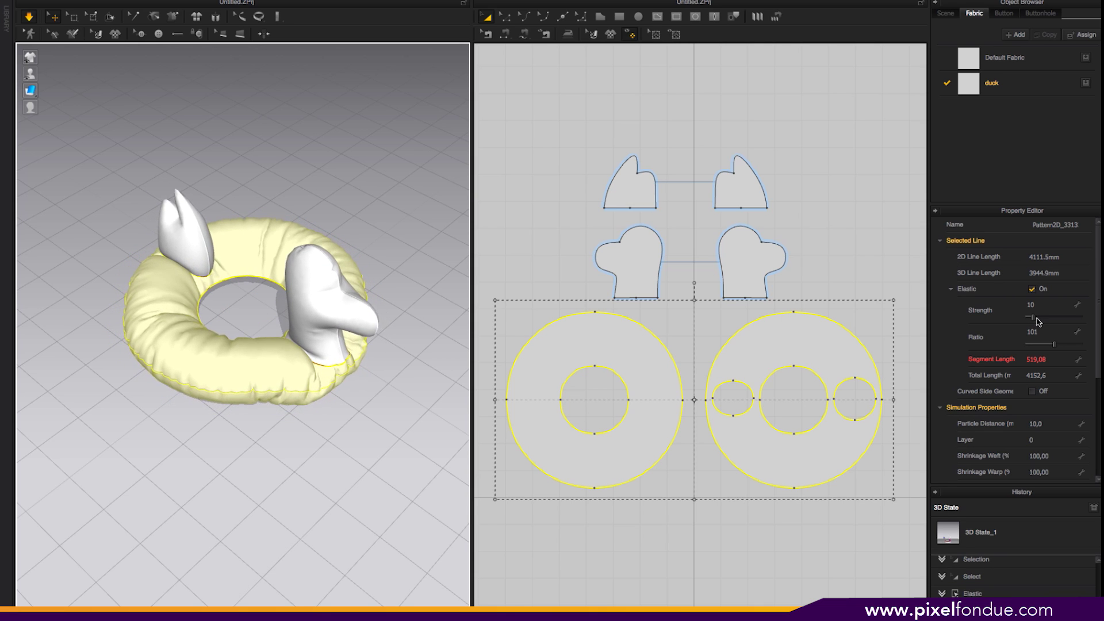
{"action": "key", "text": "space"}
Set the ring's elastic strength to 1 with a ratio of 101, simulate again and deselect the patterns
{"action": "left_click", "coordinate": [1032, 317]}
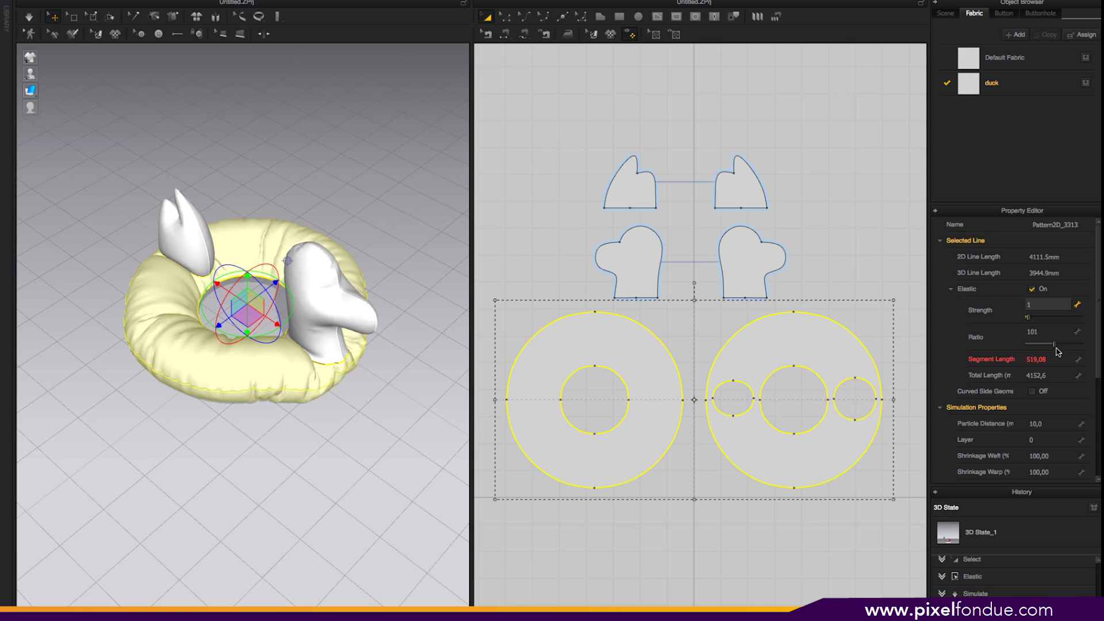
{"action": "key", "text": "space"}
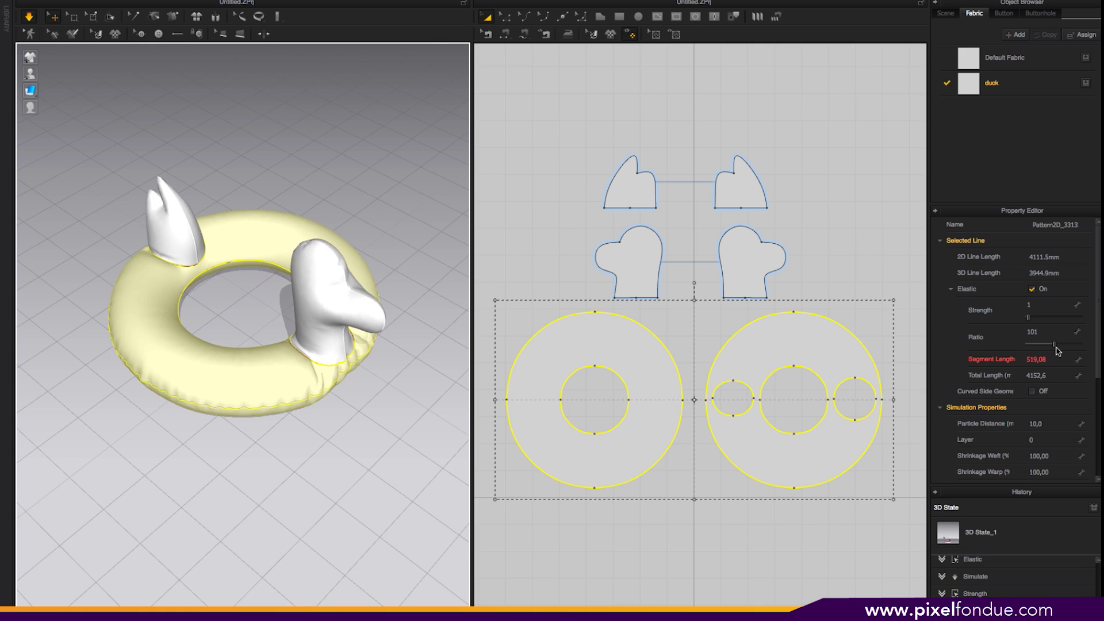
{"action": "mouse_move", "coordinate": [1056, 348]}
{"action": "left_mouse_down"}
{"action": "mouse_move", "coordinate": [1083, 343]}
{"action": "mouse_move", "coordinate": [1054, 349]}
{"action": "left_mouse_up"}
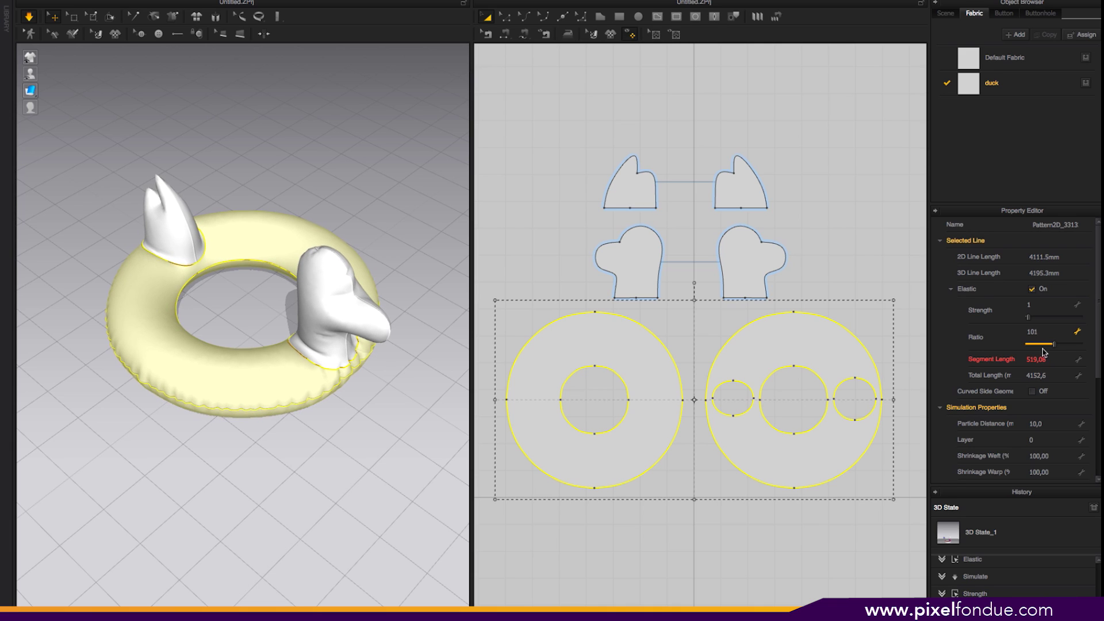
{"action": "key", "text": "space"}
{"action": "left_click", "coordinate": [341, 177]}
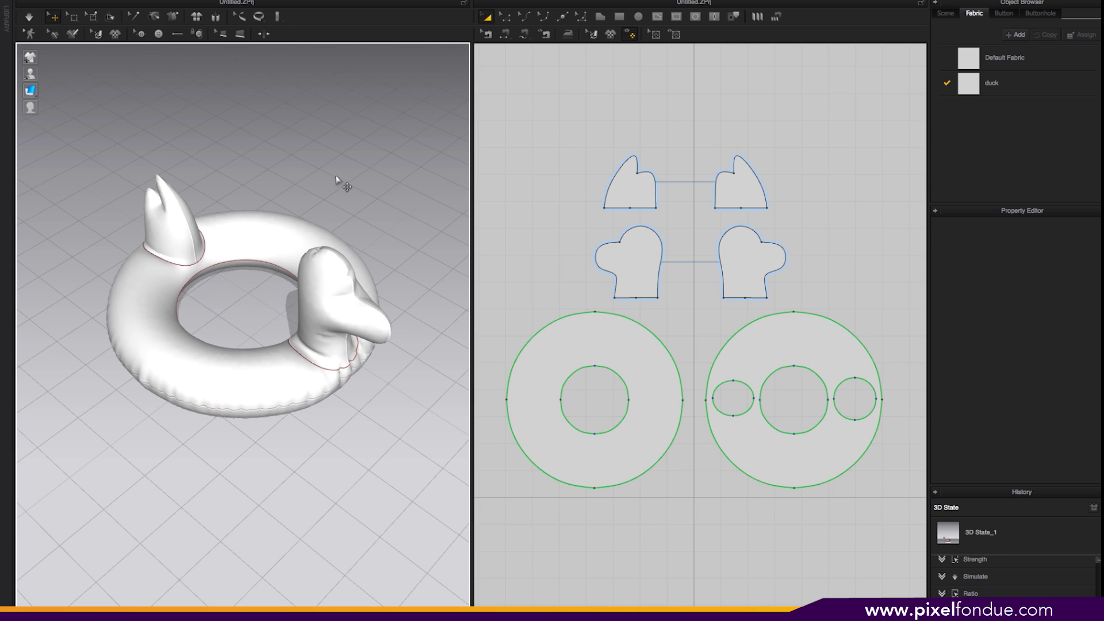
Try Elastic with strength 1 on both tail patterns and simulate the result
{"action": "right_click_drag", "start_coordinate": [336, 187], "coordinate": [310, 201]}
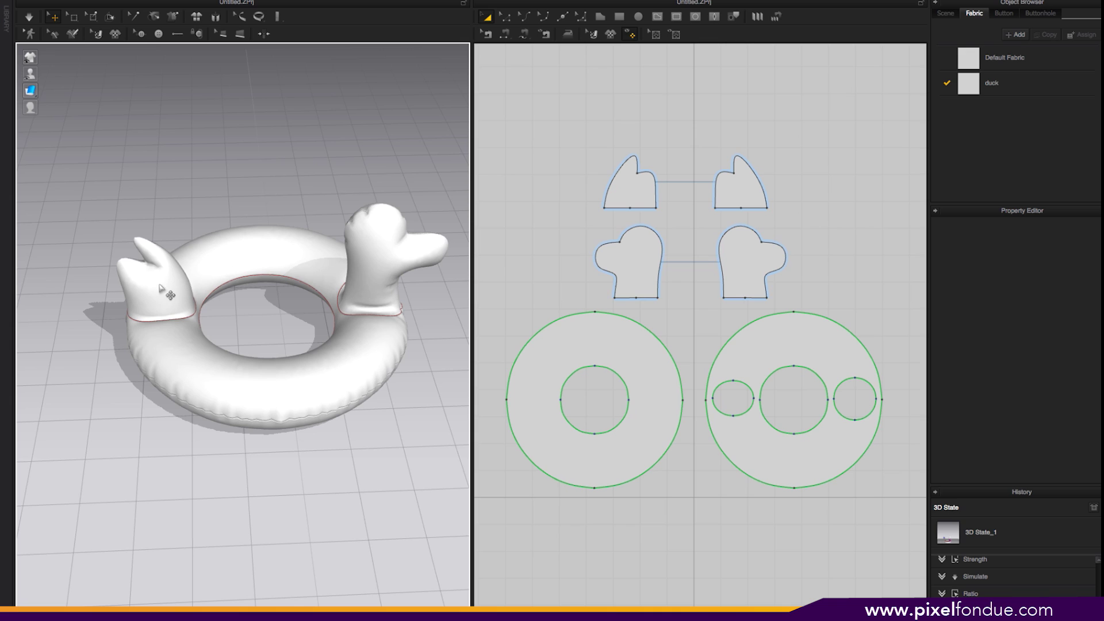
{"action": "left_click", "coordinate": [633, 182]}
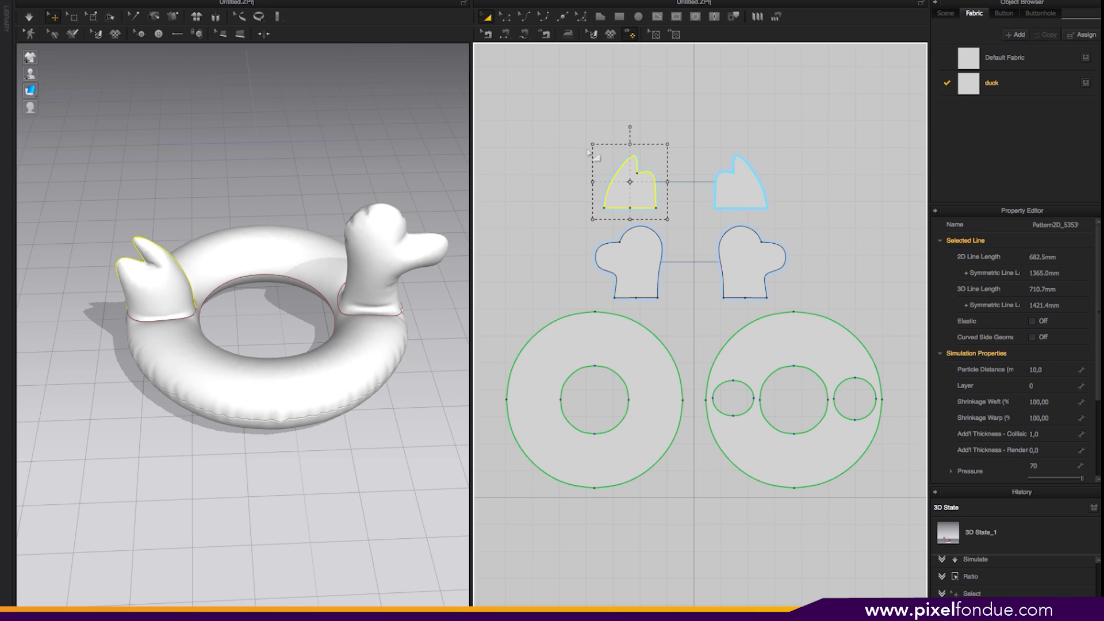
{"action": "left_click_drag", "start_coordinate": [562, 122], "coordinate": [788, 219]}
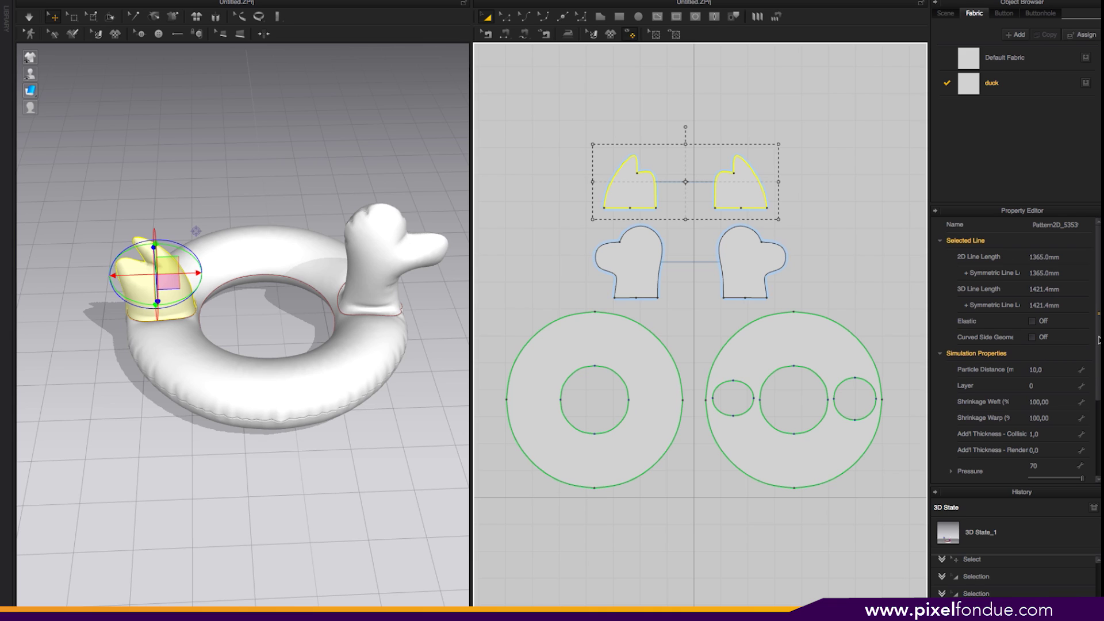
{"action": "scroll", "coordinate": [1098, 339], "scroll_direction": "down", "scroll_amount": 3}
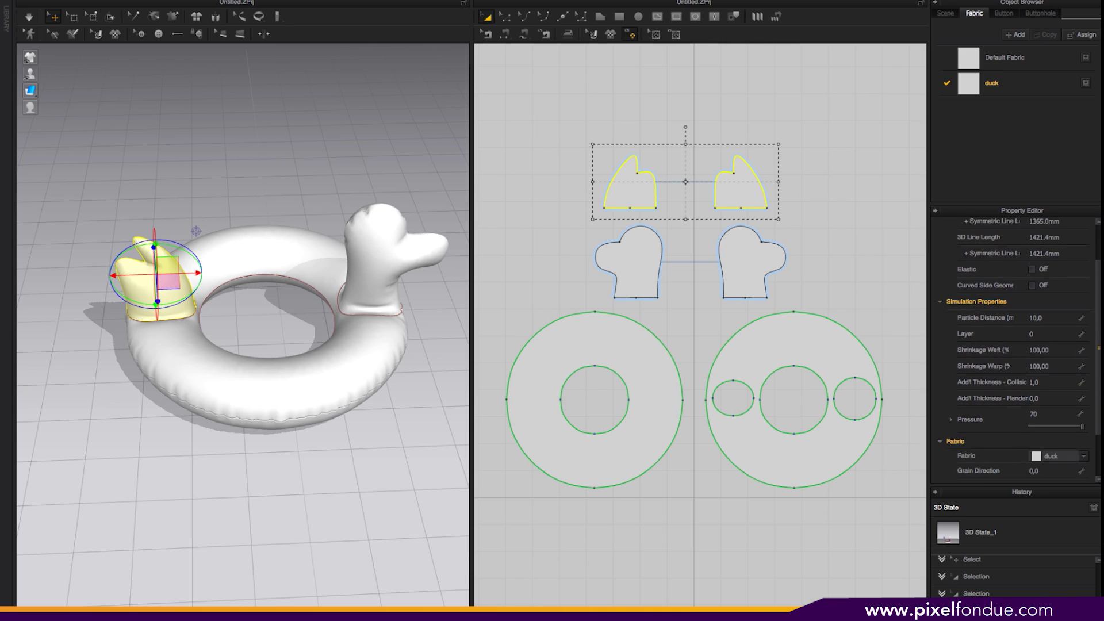
{"action": "scroll", "coordinate": [1023, 350], "scroll_direction": "up", "scroll_amount": 3}
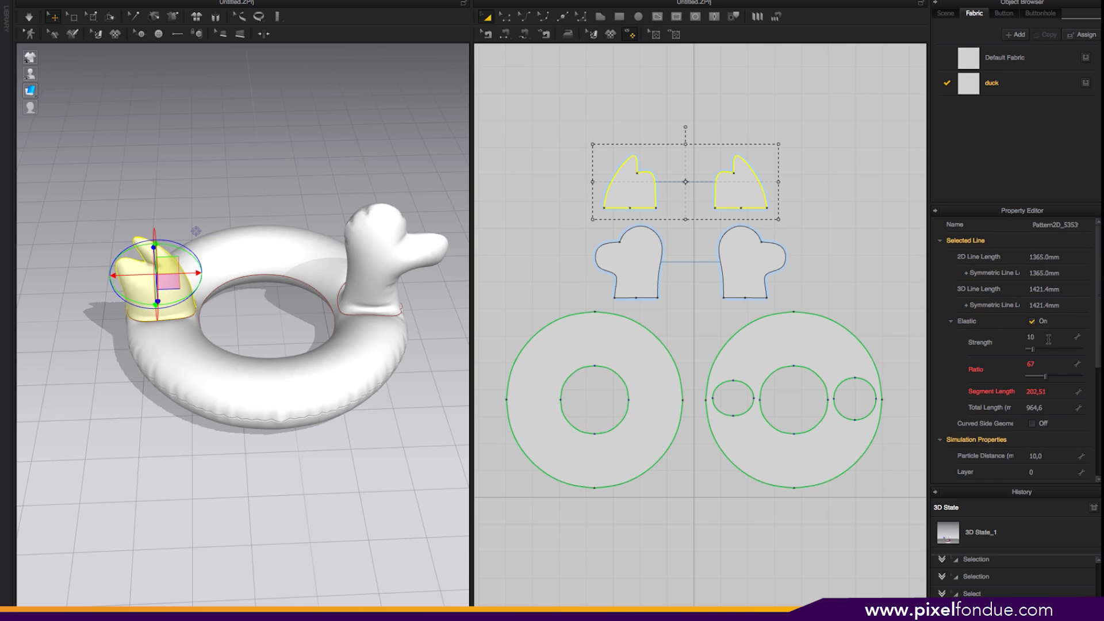
{"action": "left_click_drag", "start_coordinate": [1033, 350], "coordinate": [1030, 350]}
{"action": "key", "text": "space"}
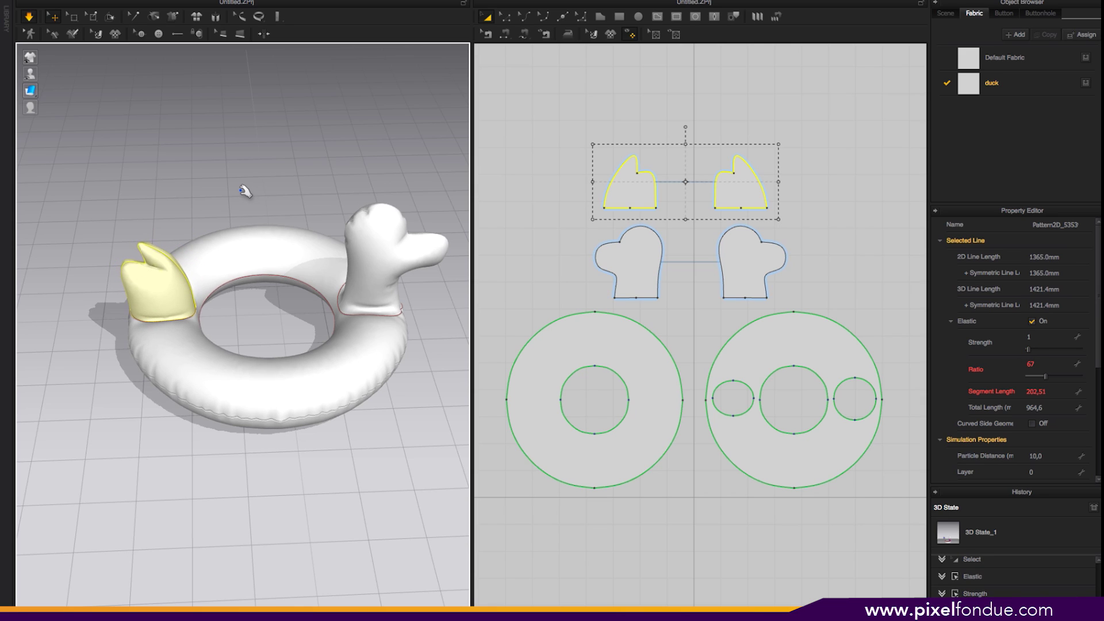
{"action": "mouse_move", "coordinate": [246, 202]}
{"action": "right_mouse_down"}
{"action": "mouse_move", "coordinate": [306, 211]}
{"action": "mouse_move", "coordinate": [339, 199]}
{"action": "mouse_move", "coordinate": [244, 197]}
{"action": "mouse_move", "coordinate": [250, 185]}
{"action": "mouse_move", "coordinate": [238, 186]}
{"action": "right_mouse_up"}
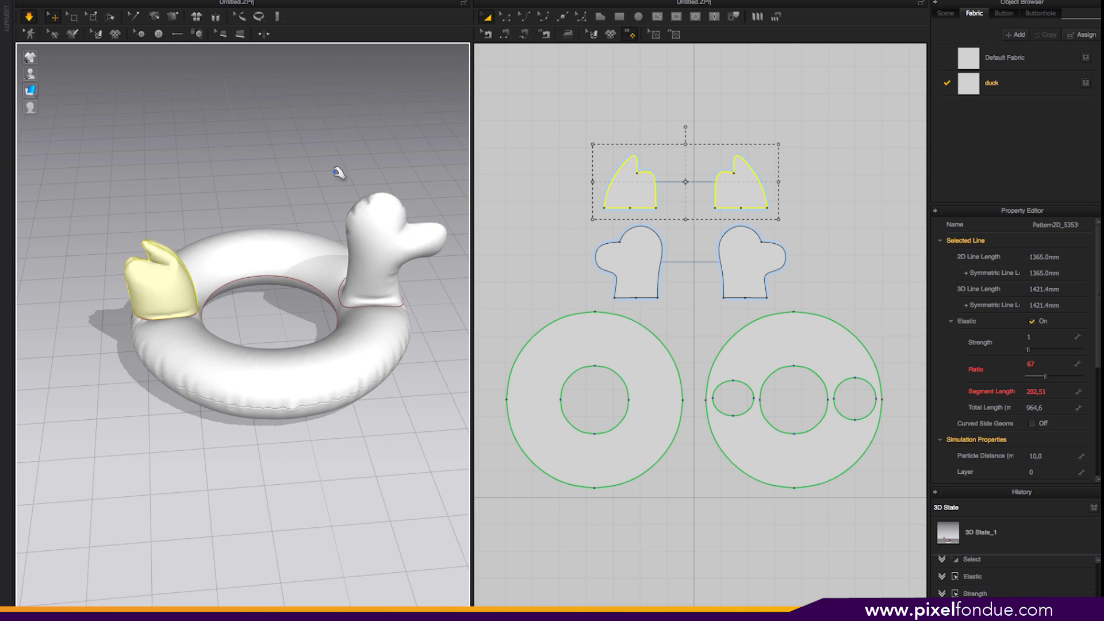
Set the tail patterns' elastic ratio to 74, check the tail's shape and stop the simulation
{"action": "left_click_drag", "start_coordinate": [1044, 379], "coordinate": [1060, 380]}
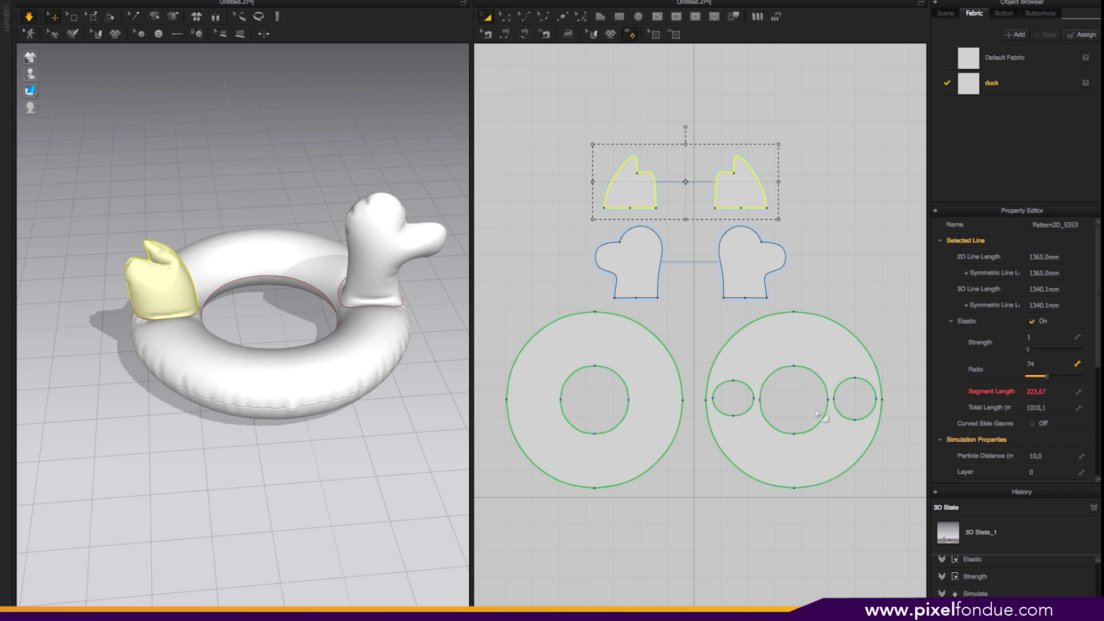
{"action": "right_click_drag", "start_coordinate": [270, 181], "coordinate": [296, 162]}
{"action": "key", "text": "space"}
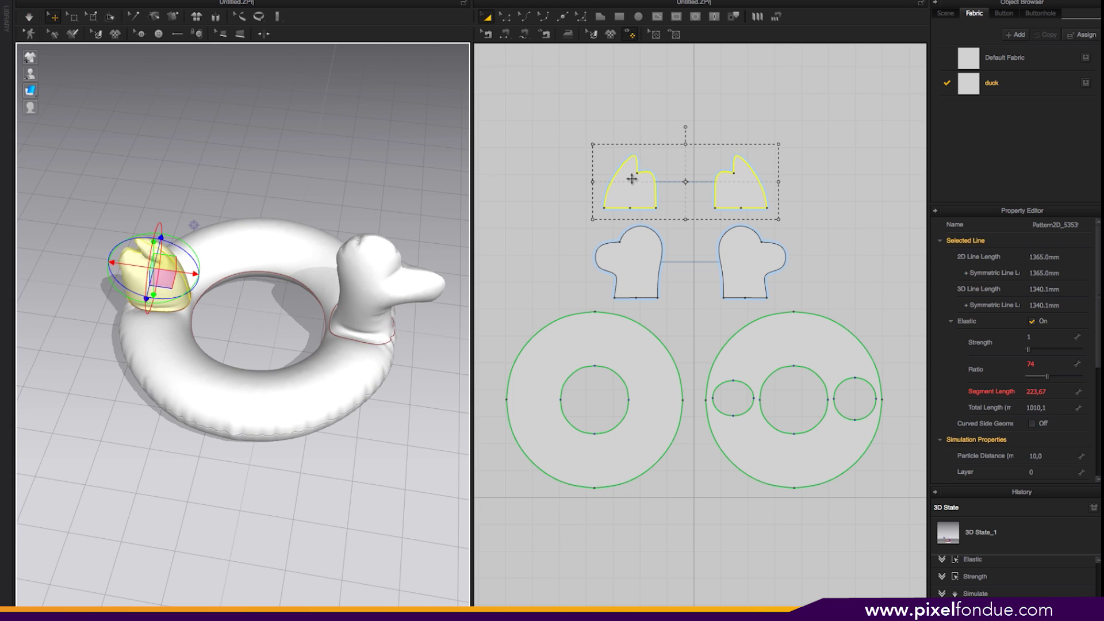
Turn Elastic off for both tail patterns, simulate until the tail recovers its shape and stop the simulation
{"action": "left_click", "coordinate": [1032, 321]}
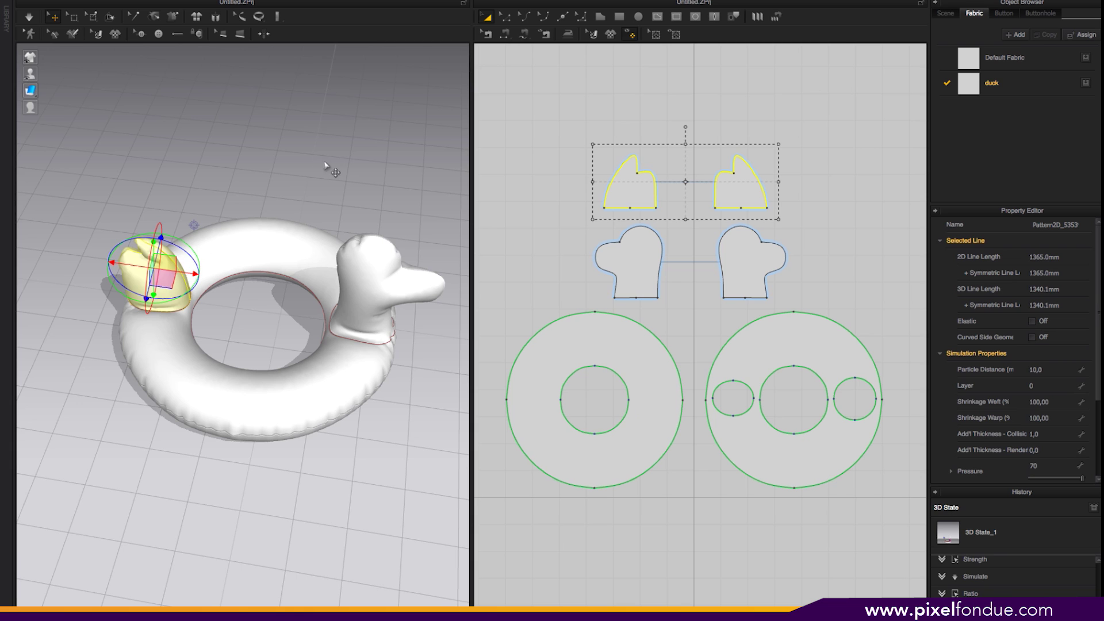
{"action": "key", "text": "space"}
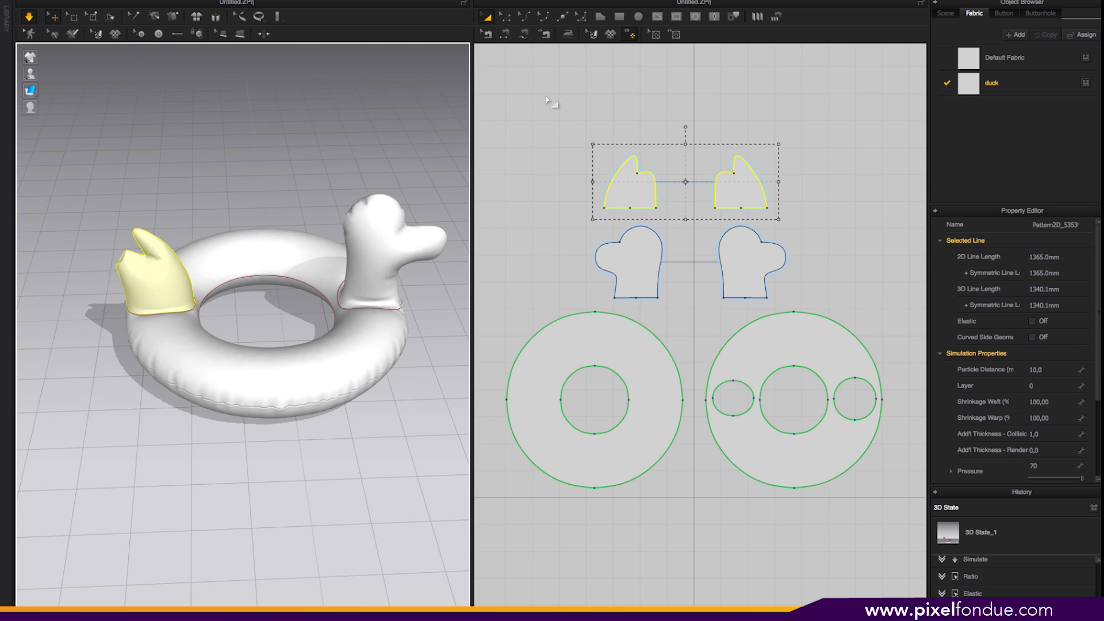
{"action": "left_click", "coordinate": [487, 108]}
{"action": "key", "text": "space"}
Select all six patterns, examine their simulation and mesh properties, and deselect them
{"action": "left_click_drag", "start_coordinate": [492, 108], "coordinate": [513, 178]}
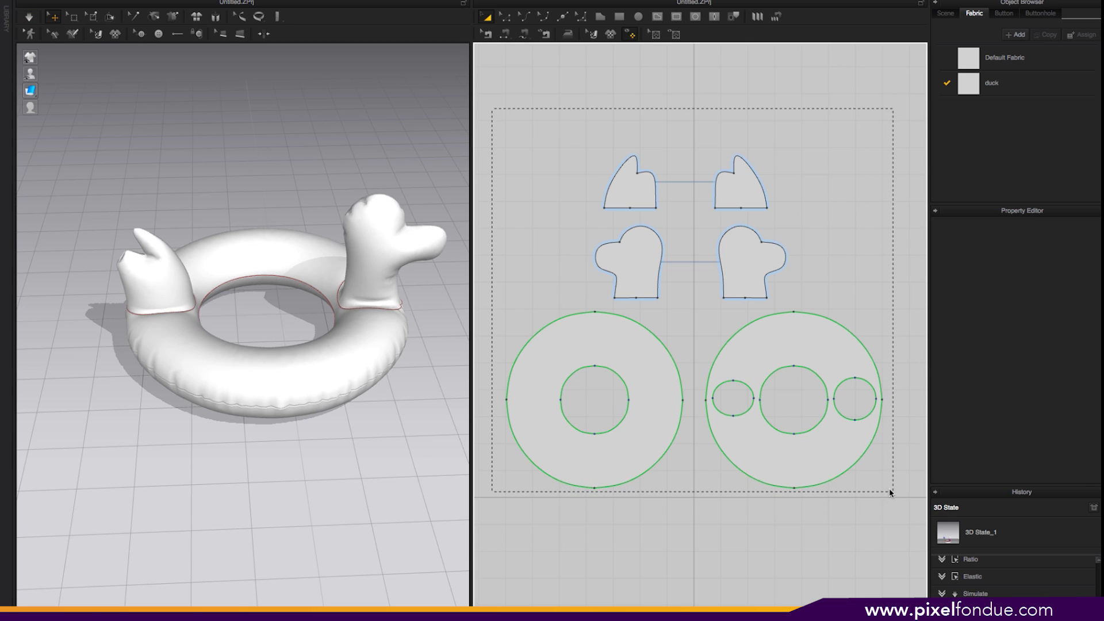
{"action": "left_click_drag", "start_coordinate": [890, 492], "coordinate": [890, 495]}
{"action": "scroll", "coordinate": [1092, 361], "scroll_direction": "down", "scroll_amount": 5}
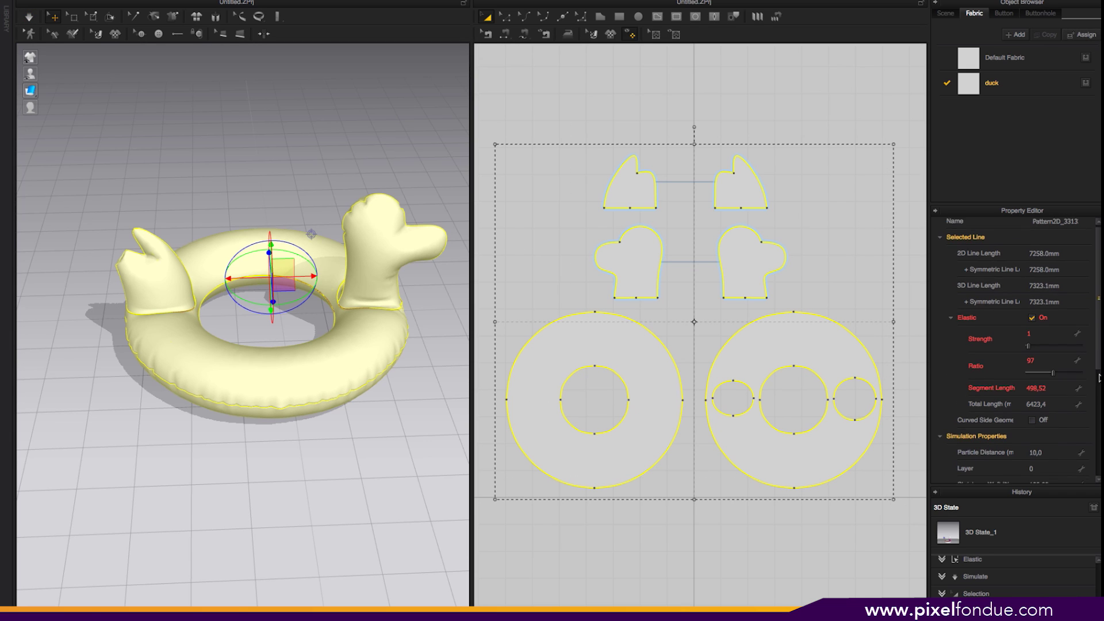
{"action": "left_click", "coordinate": [940, 475]}
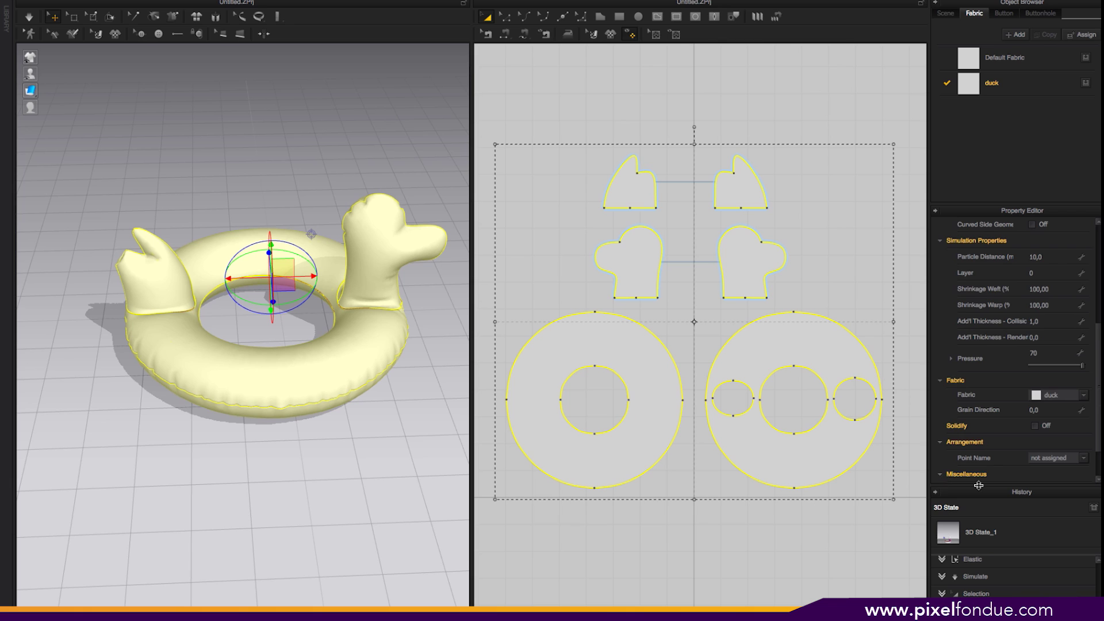
{"action": "scroll", "coordinate": [1099, 448], "scroll_direction": "down", "scroll_amount": 1}
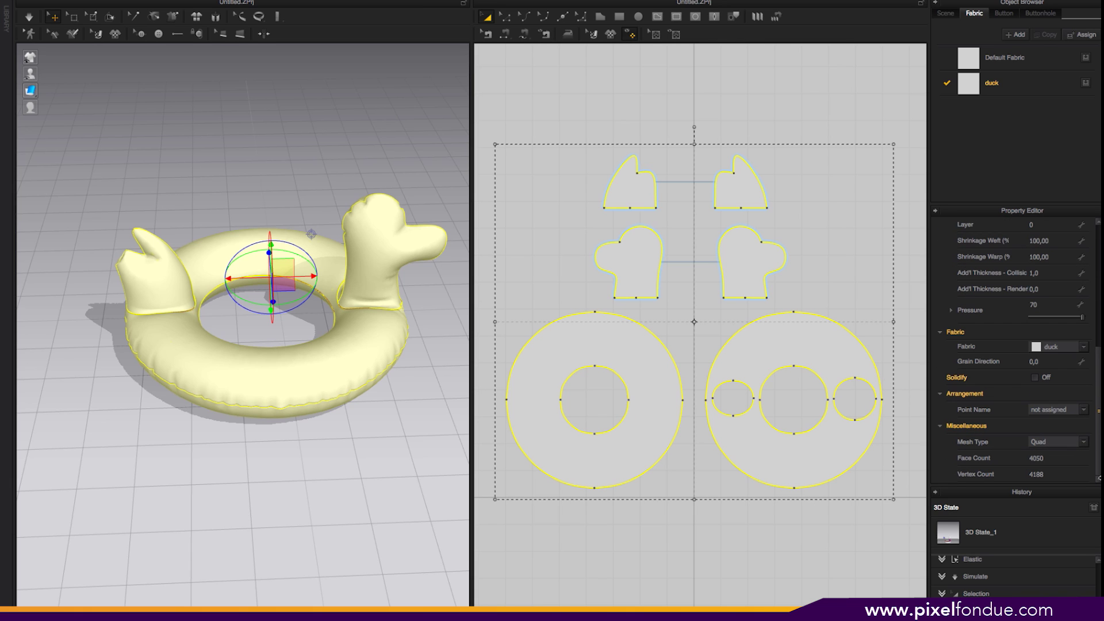
{"action": "right_click_drag", "start_coordinate": [406, 142], "coordinate": [377, 141]}
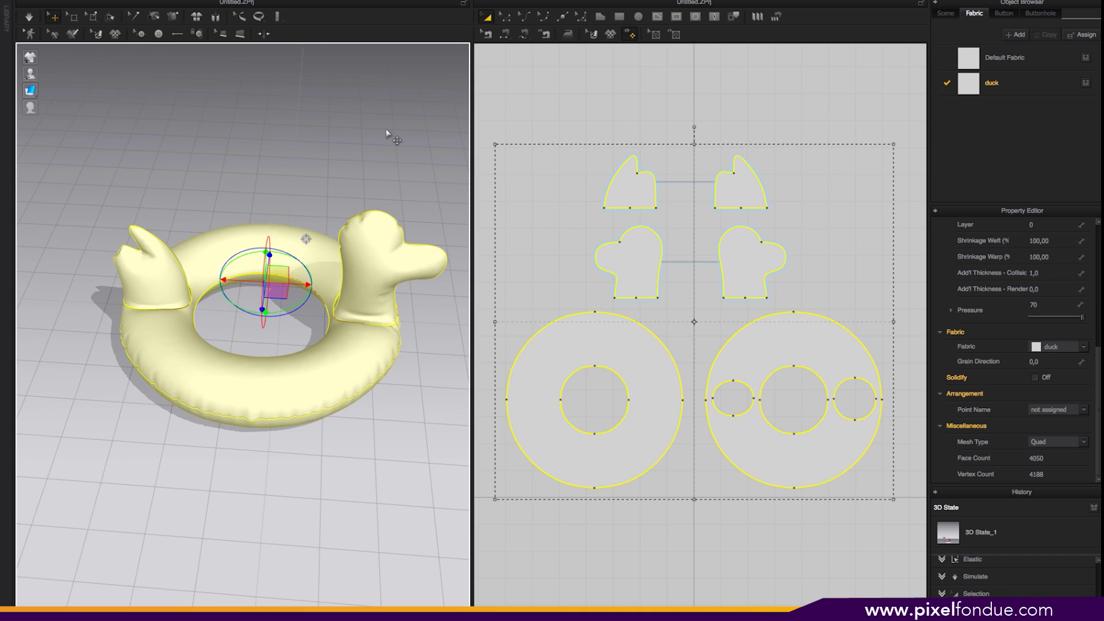
{"action": "left_click", "coordinate": [569, 100]}
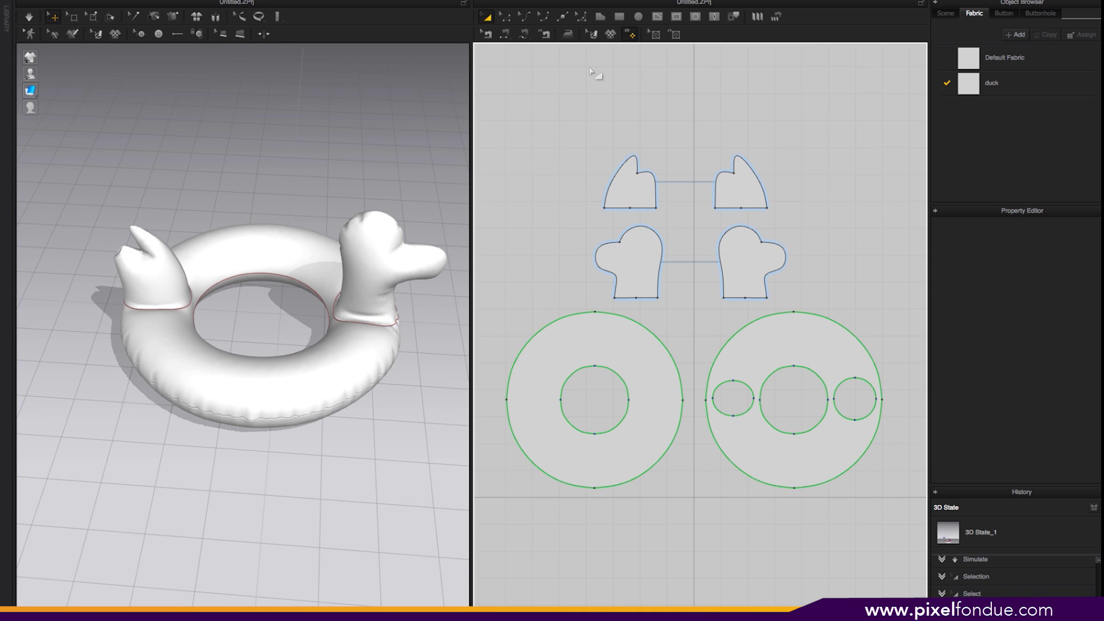
Raise the midpoint of the head patterns' bottom edge slightly and convert it to a curve point
{"action": "left_click", "coordinate": [504, 16]}
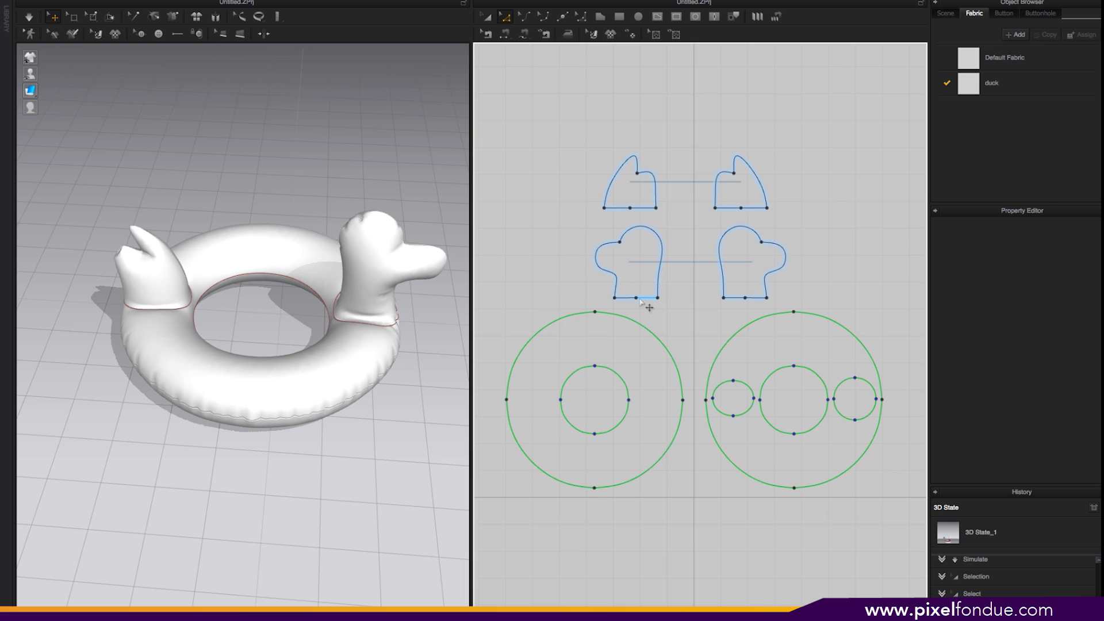
{"action": "right_click_drag", "start_coordinate": [244, 309], "coordinate": [292, 281]}
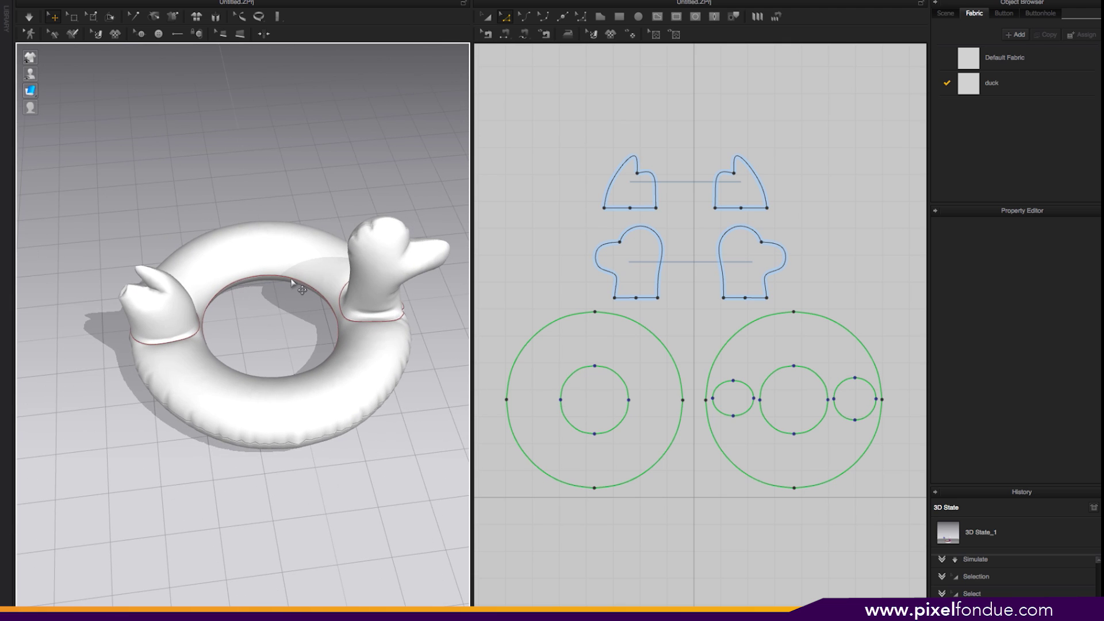
{"action": "left_click", "coordinate": [636, 298]}
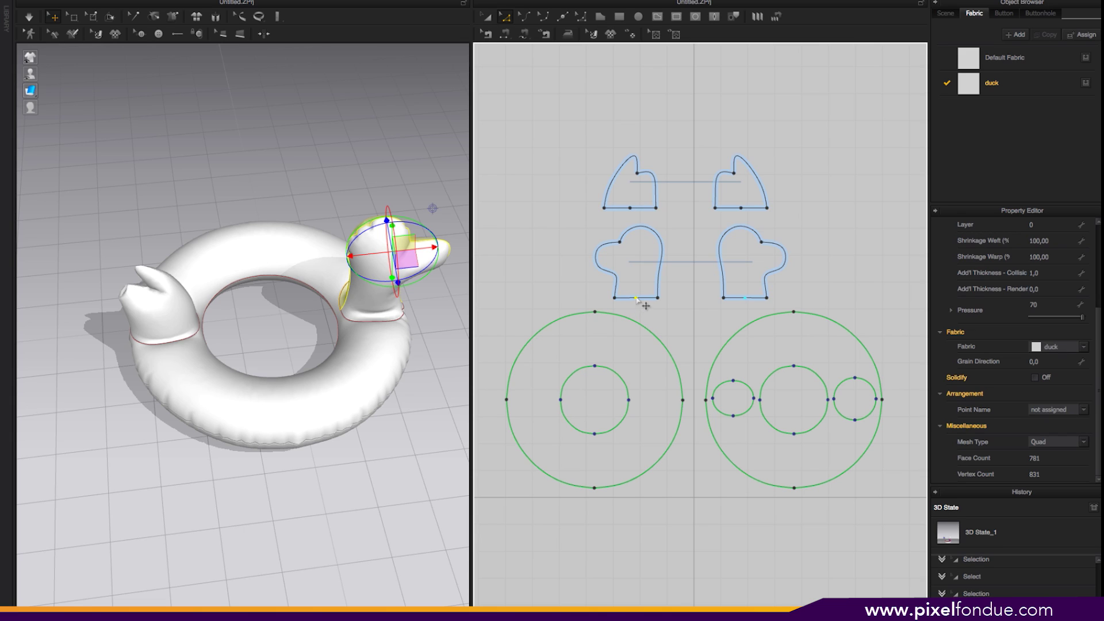
{"action": "left_click_drag", "start_coordinate": [636, 295], "coordinate": [639, 308]}
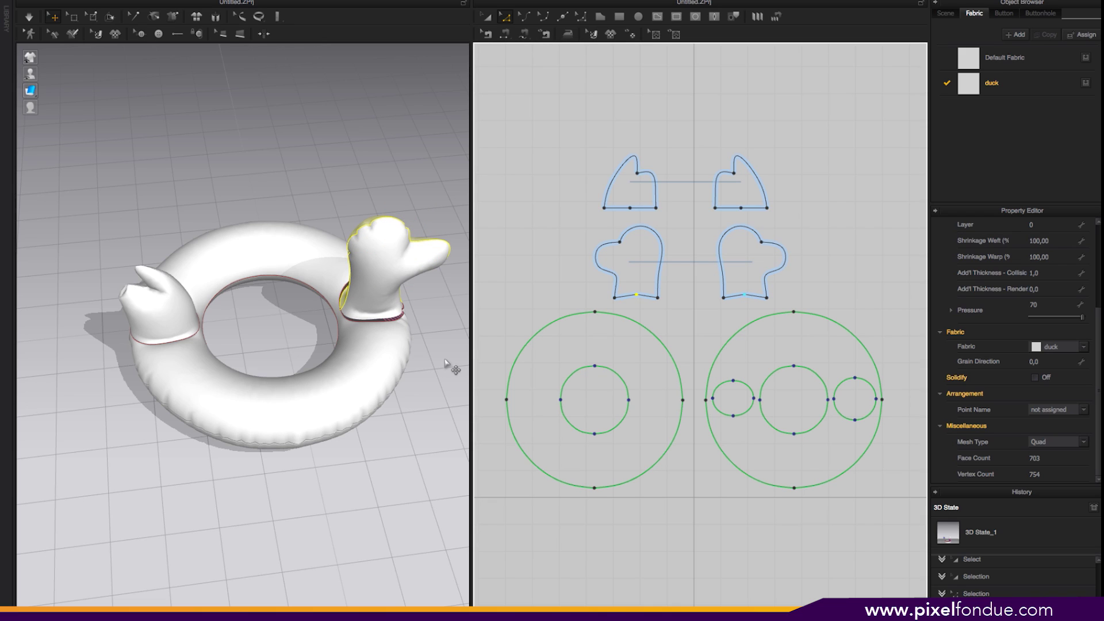
{"action": "right_click", "coordinate": [636, 296]}
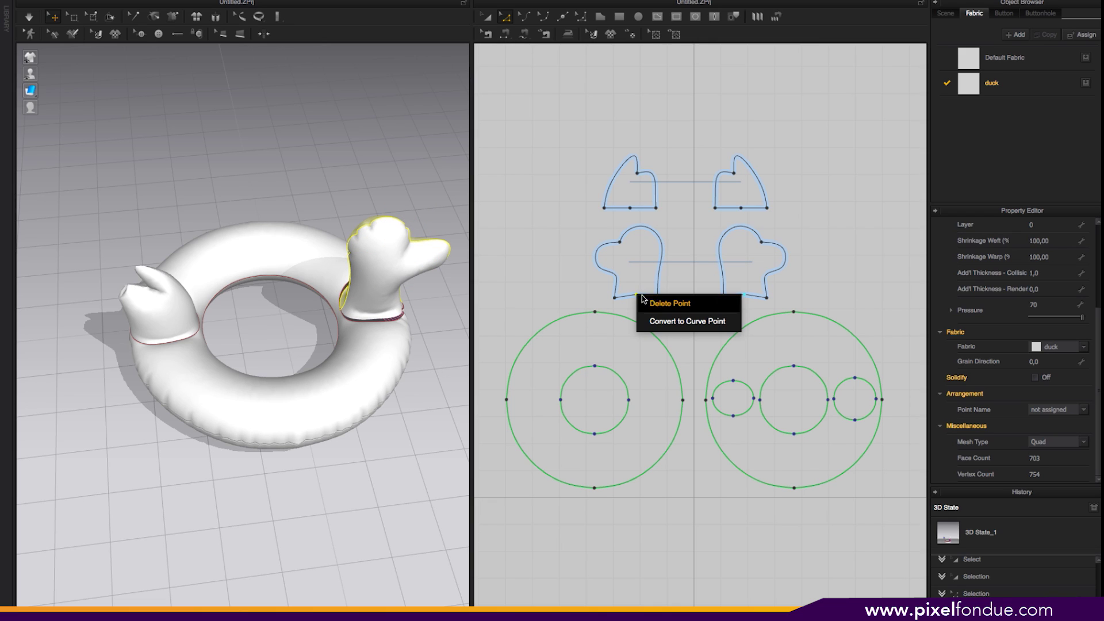
{"action": "left_click", "coordinate": [658, 320]}
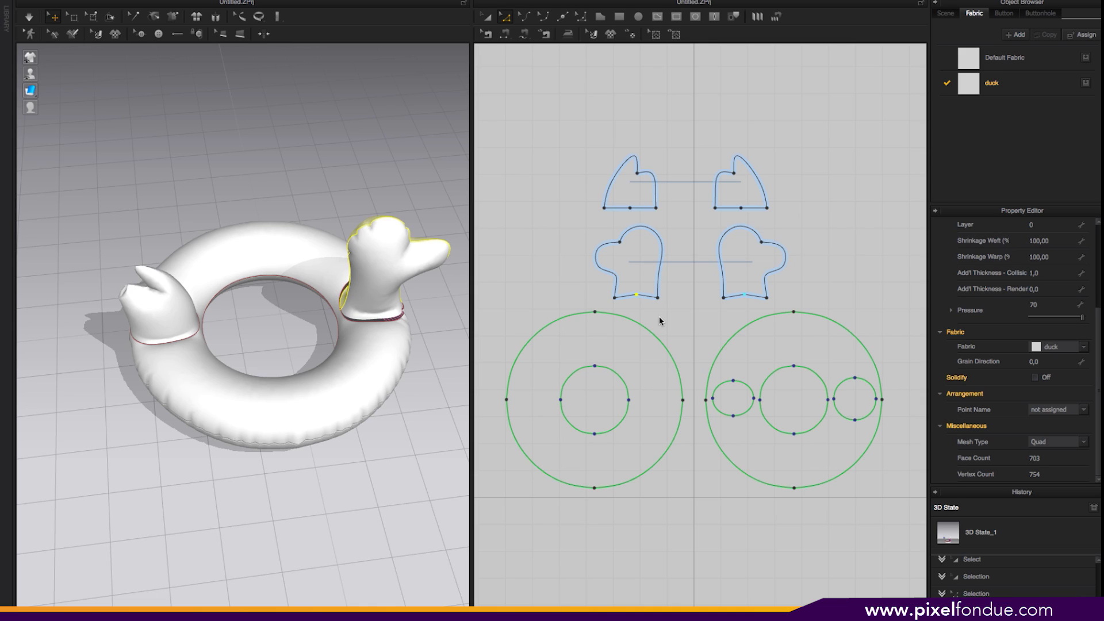
{"action": "left_click", "coordinate": [660, 320]}
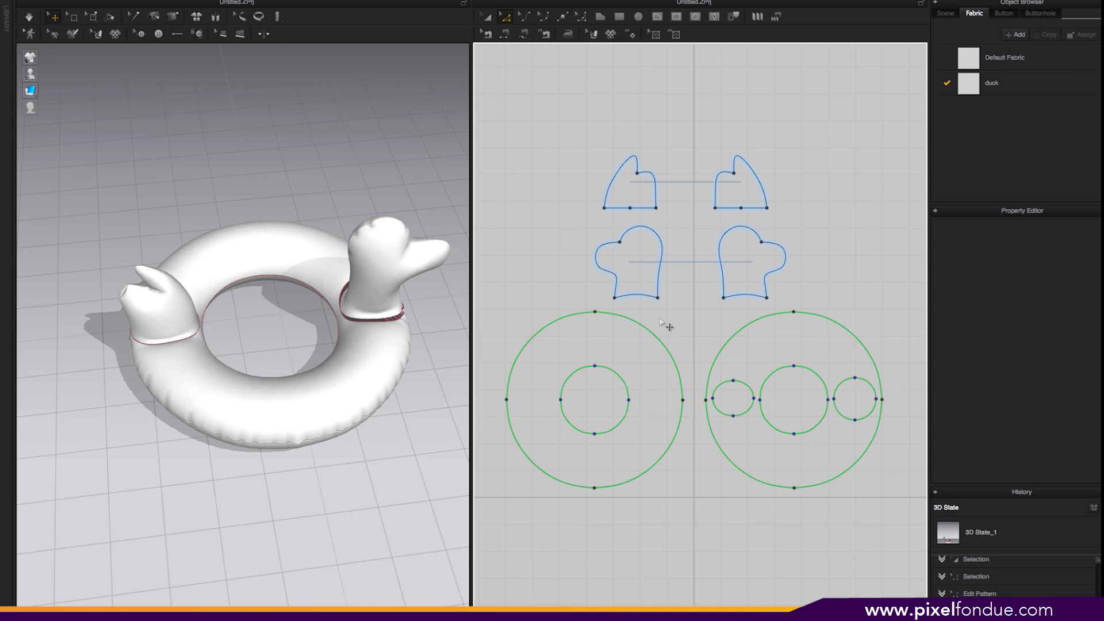
Simulate the float with the curved neck edges, stop the simulation and check the head's fit on the ring
{"action": "key", "text": "space"}
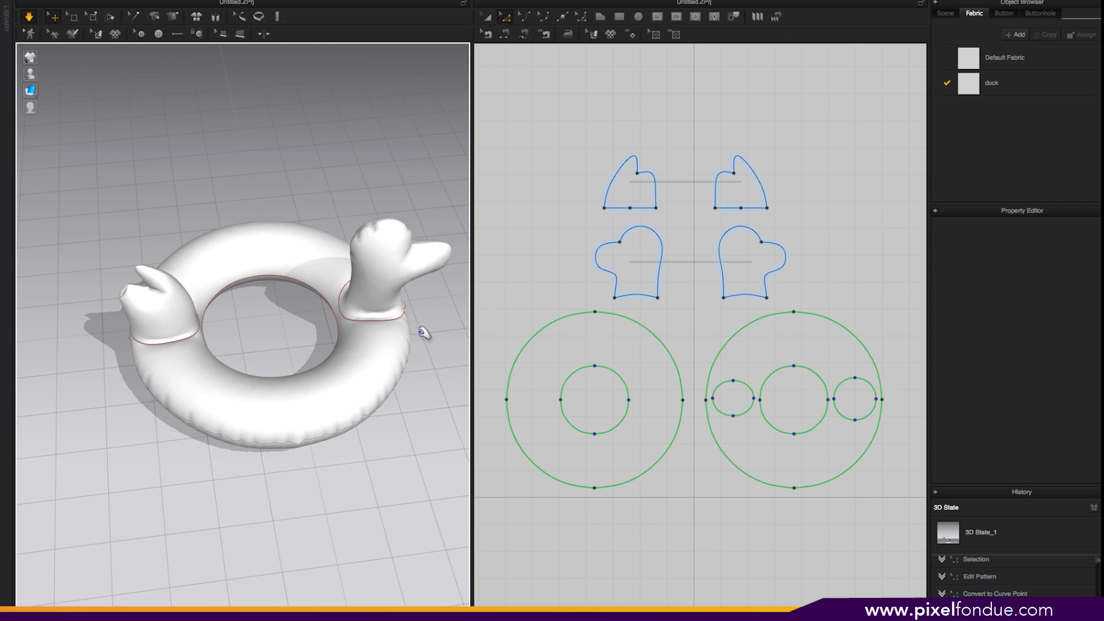
{"action": "right_click_drag", "start_coordinate": [424, 332], "coordinate": [387, 364]}
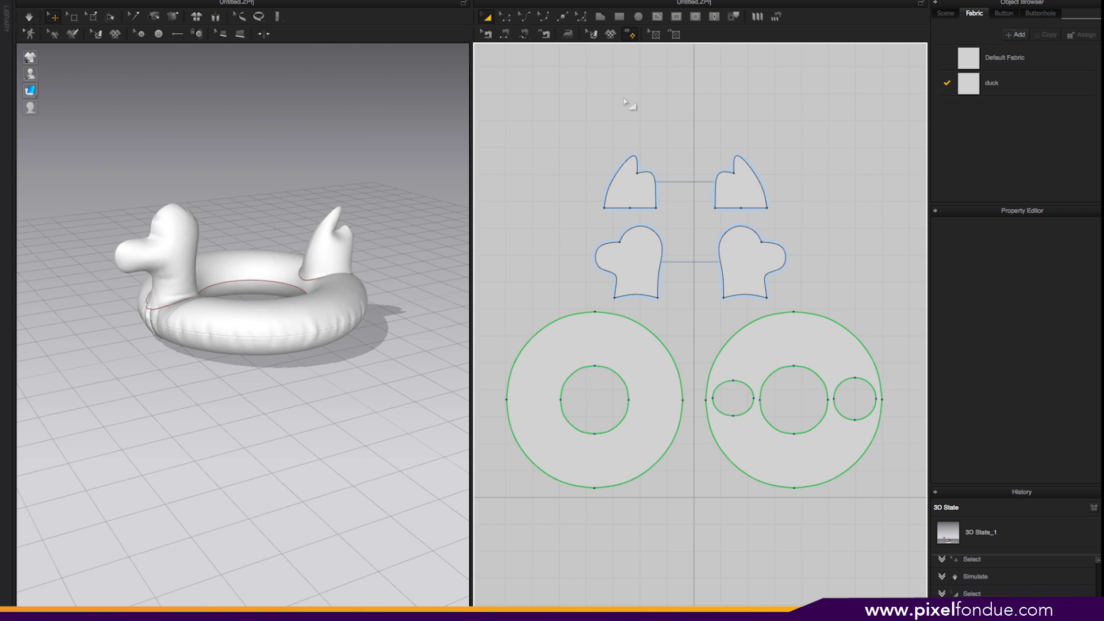
{"action": "right_click_drag", "start_coordinate": [376, 153], "coordinate": [377, 182]}
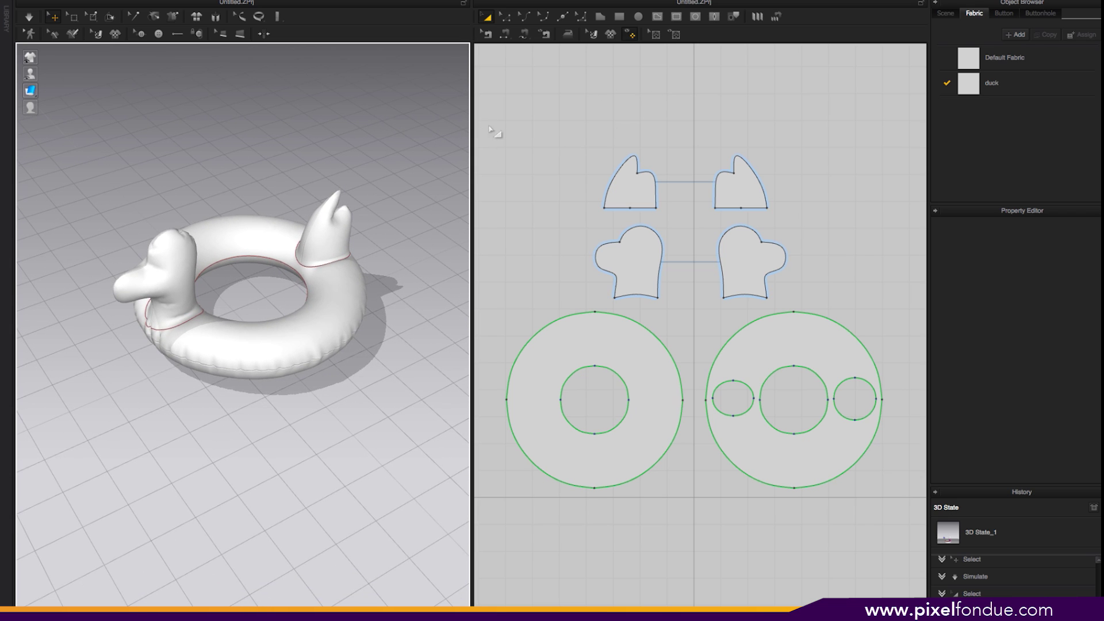
Set the pressure of all patterns to -2 and start the simulation to deflate the float
{"action": "left_click_drag", "start_coordinate": [489, 125], "coordinate": [548, 401]}
{"action": "left_click_drag", "start_coordinate": [876, 516], "coordinate": [896, 506]}
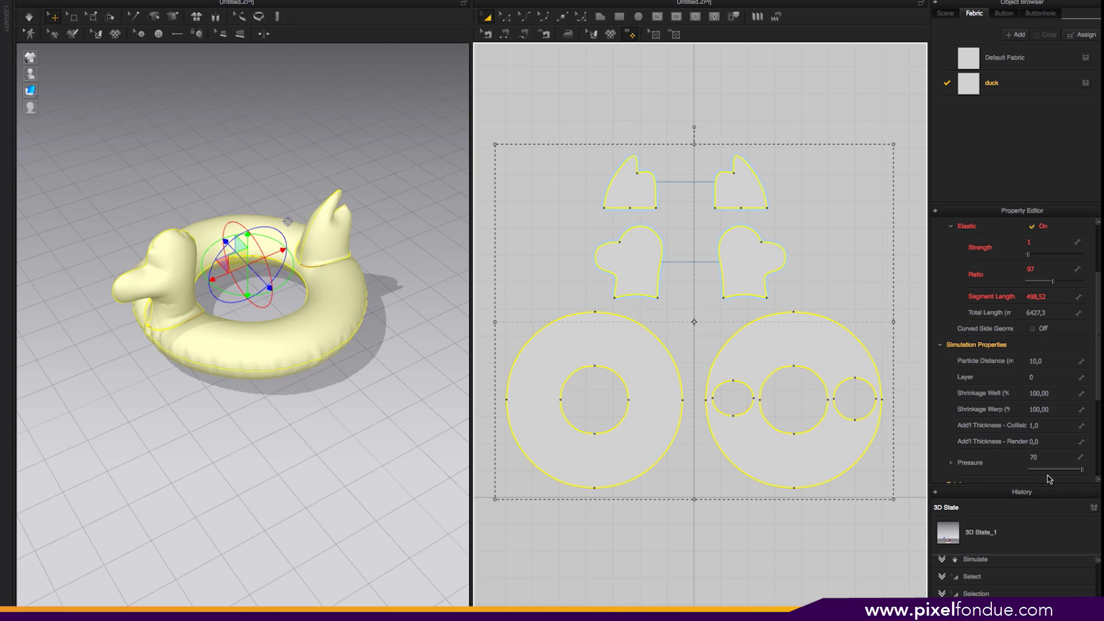
{"action": "left_click_drag", "start_coordinate": [1079, 475], "coordinate": [1059, 475]}
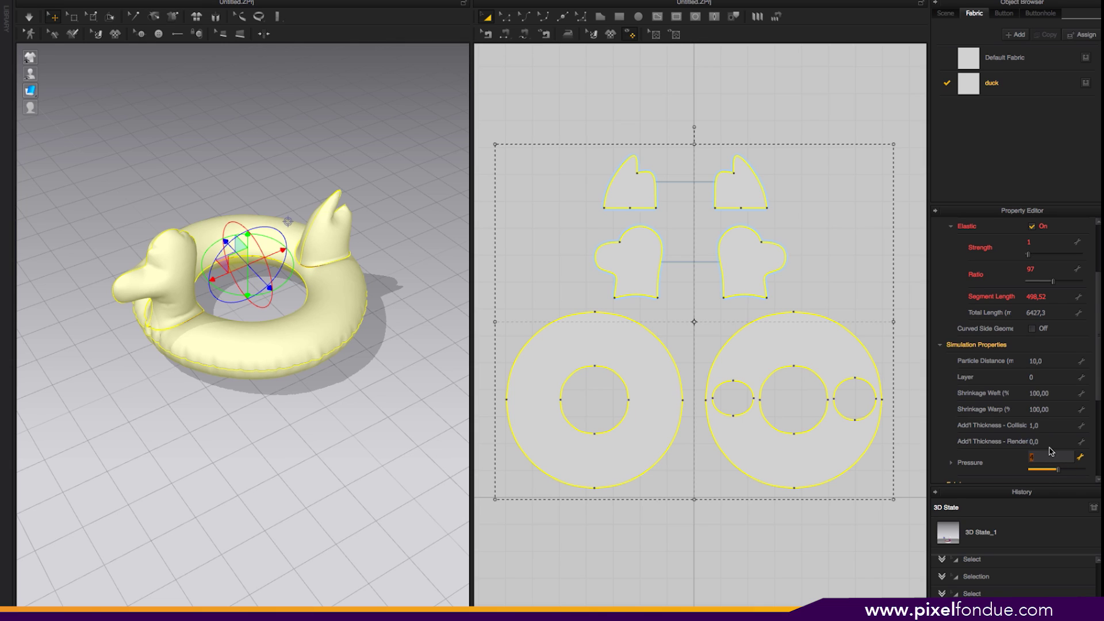
{"action": "scroll", "coordinate": [1049, 451], "scroll_direction": "down", "scroll_amount": 2}
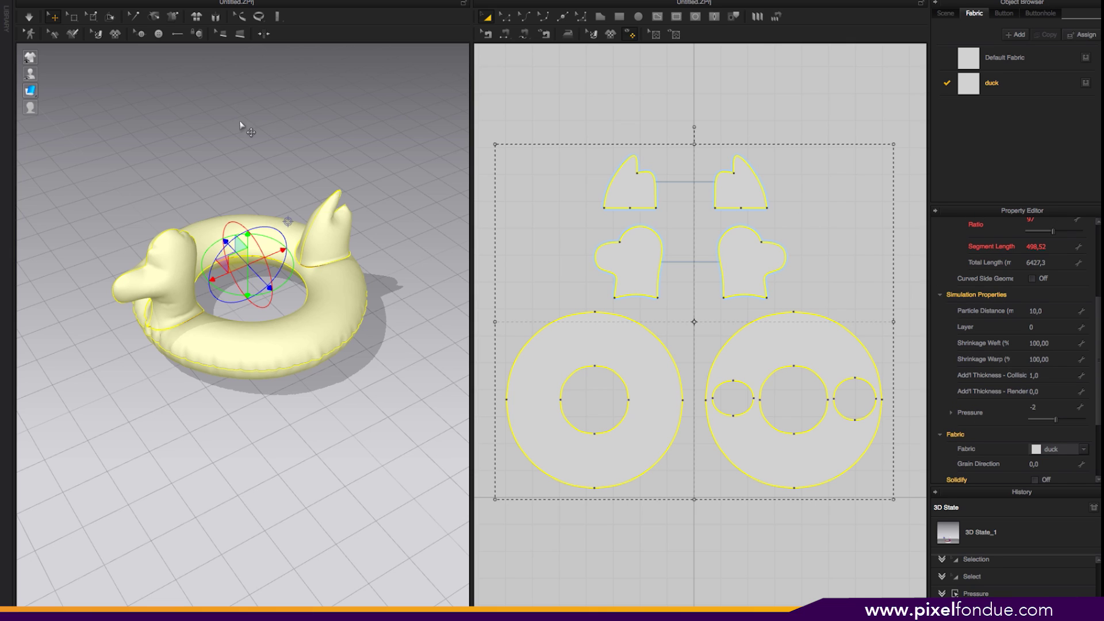
{"action": "key", "text": "space"}
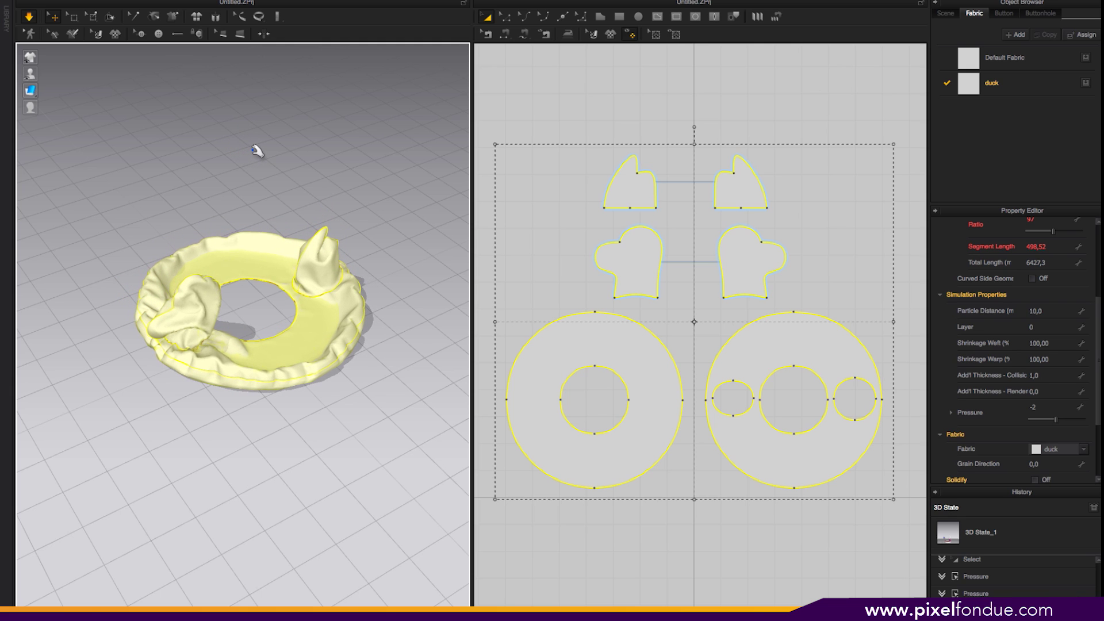
Pull the deflated head and tail down onto the ring during the simulation, stop it and deselect the patterns
{"action": "right_click_drag", "start_coordinate": [267, 155], "coordinate": [333, 127]}
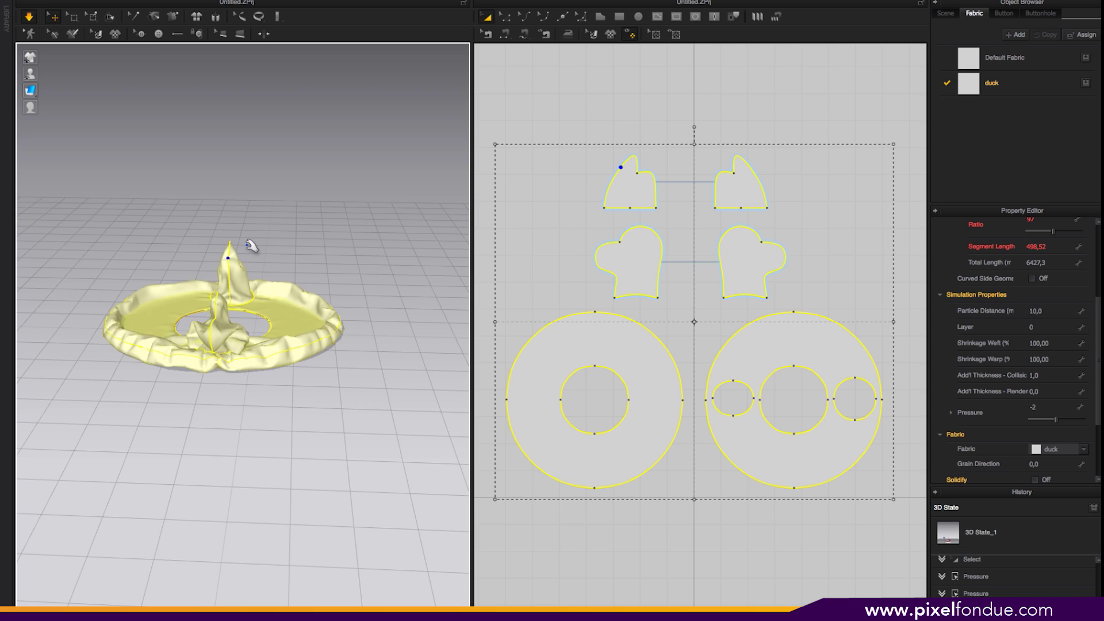
{"action": "left_click_drag", "start_coordinate": [167, 292], "coordinate": [141, 292]}
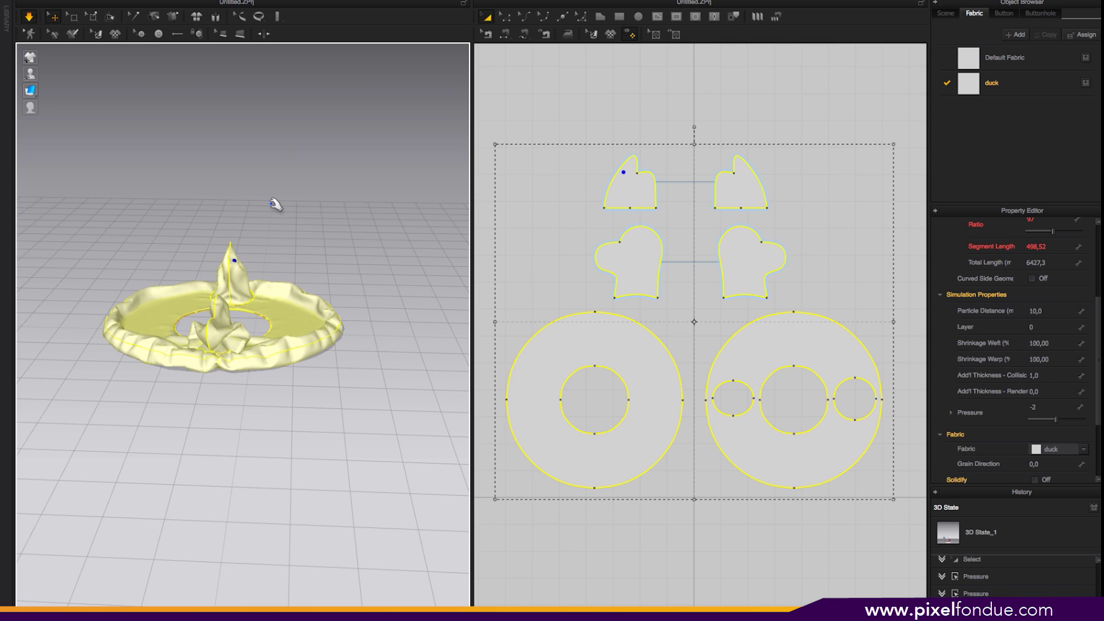
{"action": "right_click_drag", "start_coordinate": [283, 201], "coordinate": [192, 208]}
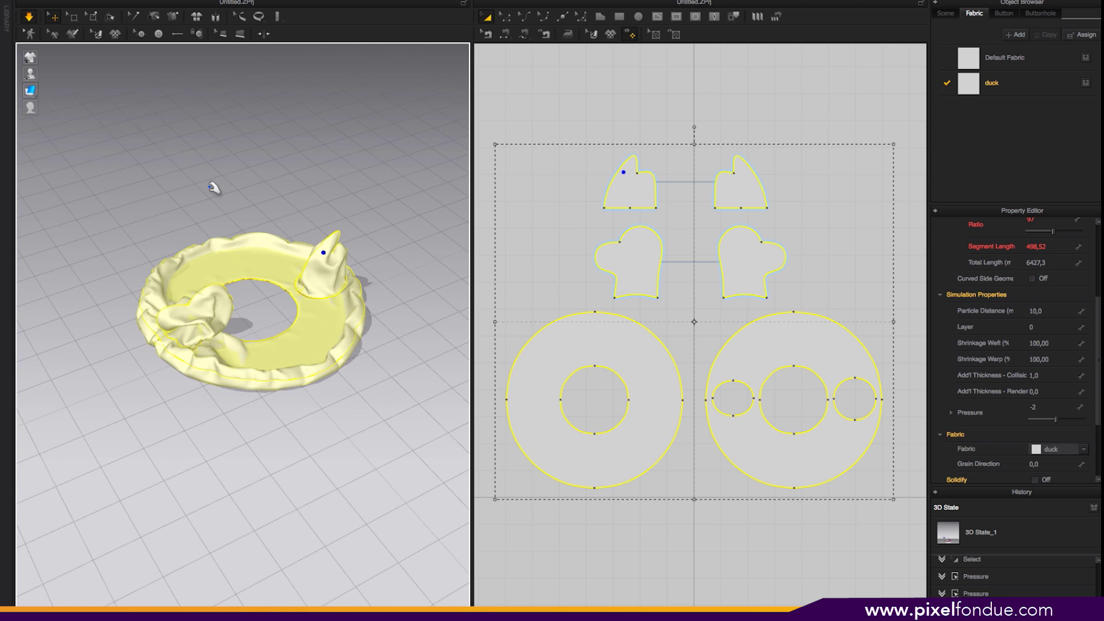
{"action": "right_click_drag", "start_coordinate": [351, 200], "coordinate": [345, 259]}
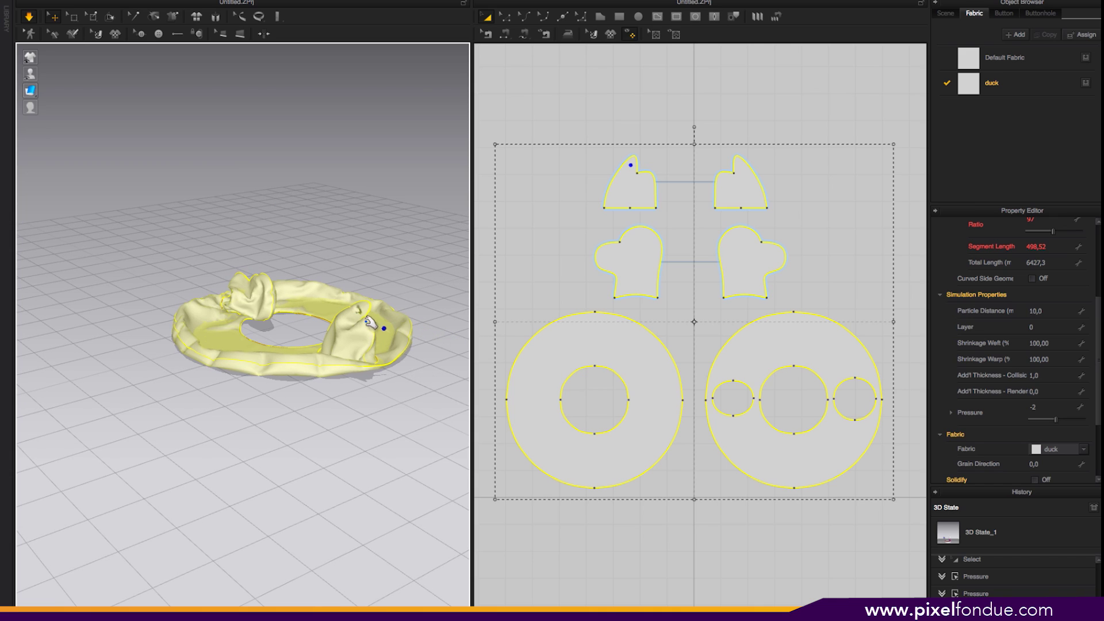
{"action": "mouse_move", "coordinate": [427, 357]}
{"action": "left_mouse_down"}
{"action": "mouse_move", "coordinate": [432, 367]}
{"action": "mouse_move", "coordinate": [394, 374]}
{"action": "left_mouse_up"}
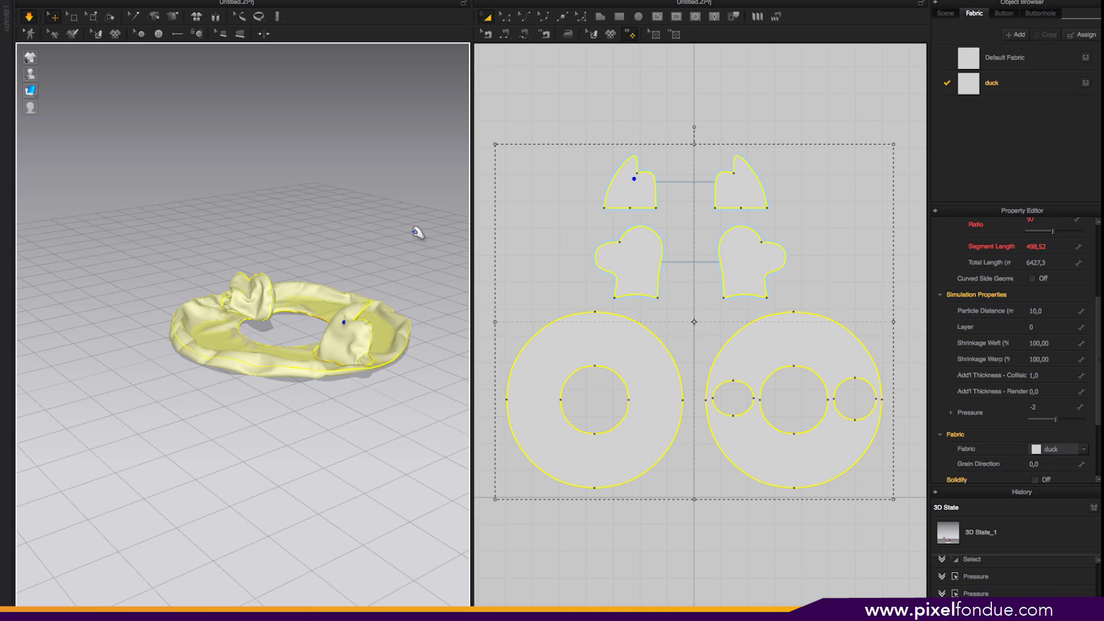
{"action": "right_click_drag", "start_coordinate": [388, 248], "coordinate": [347, 234]}
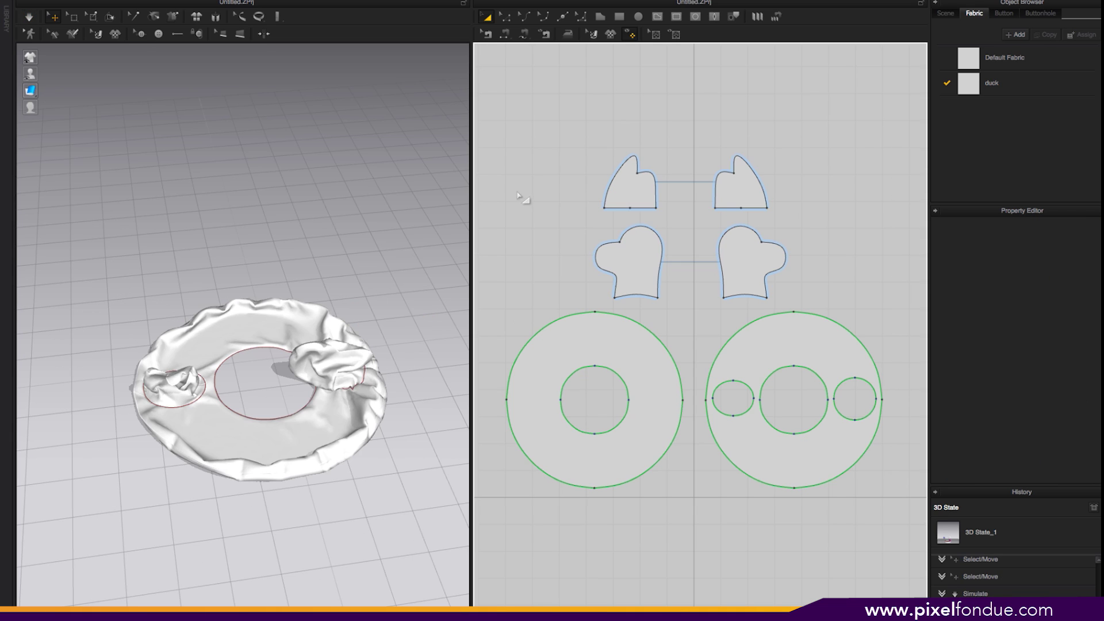
Box-select the mesh across the upper third of both ring patterns and fold that section over the float
{"action": "right_click_drag", "start_coordinate": [217, 165], "coordinate": [130, 193]}
{"action": "left_click", "coordinate": [72, 17]}
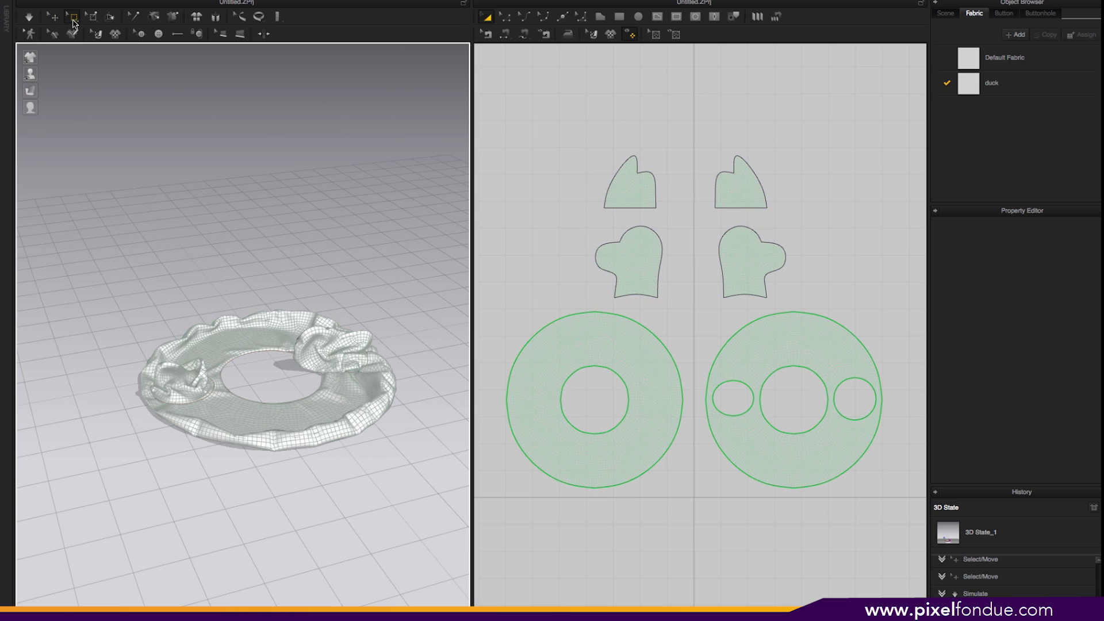
{"action": "left_click_drag", "start_coordinate": [486, 306], "coordinate": [896, 373]}
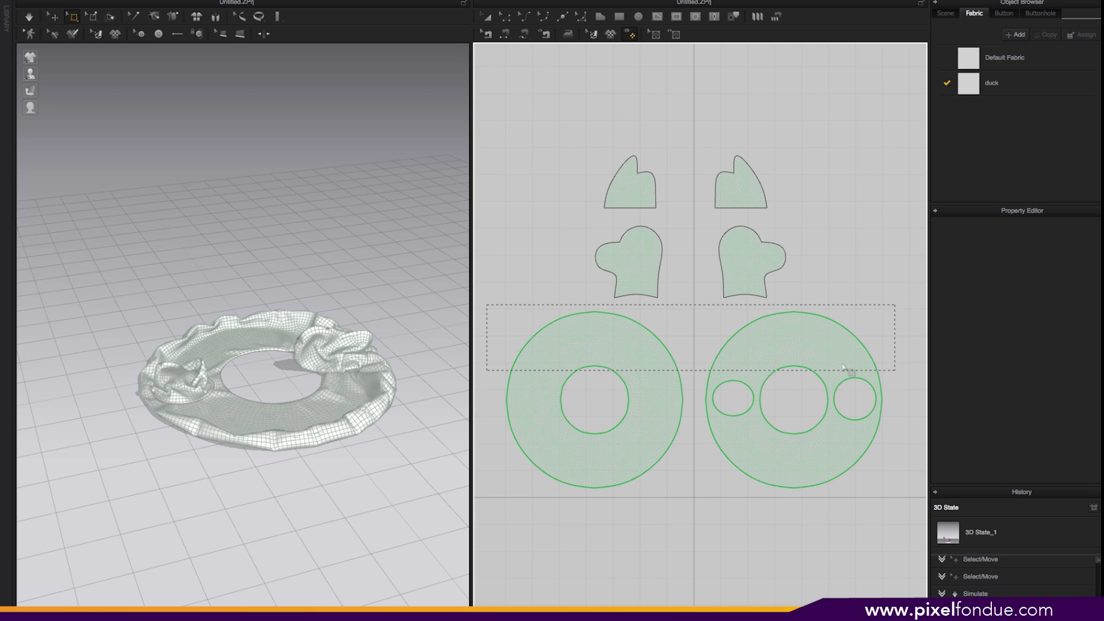
{"action": "right_click_drag", "start_coordinate": [266, 248], "coordinate": [328, 242]}
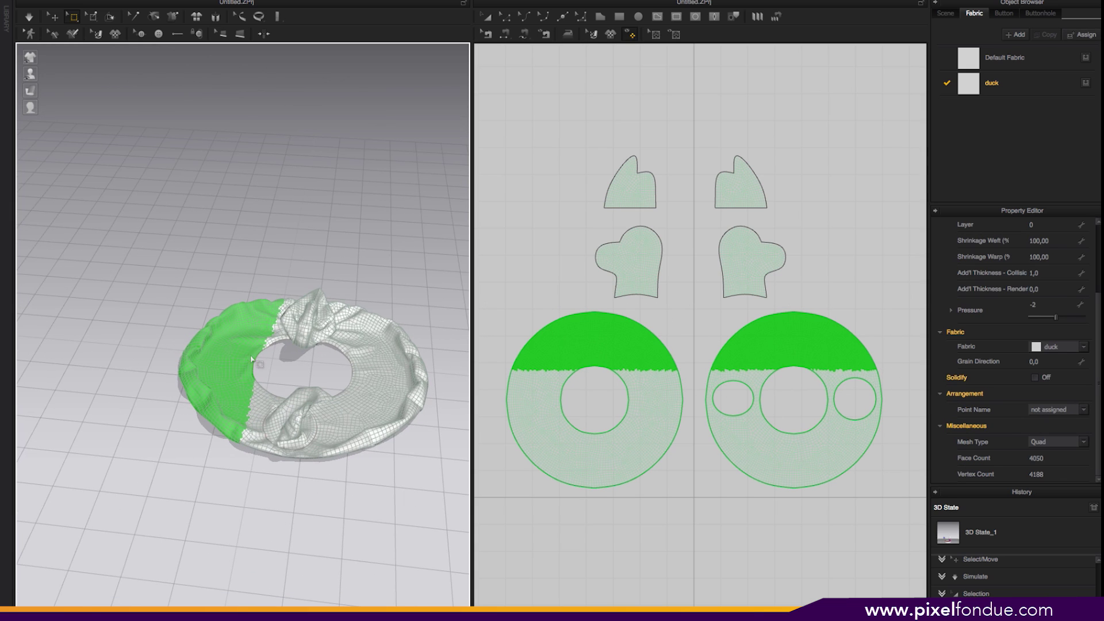
{"action": "left_click", "coordinate": [245, 360]}
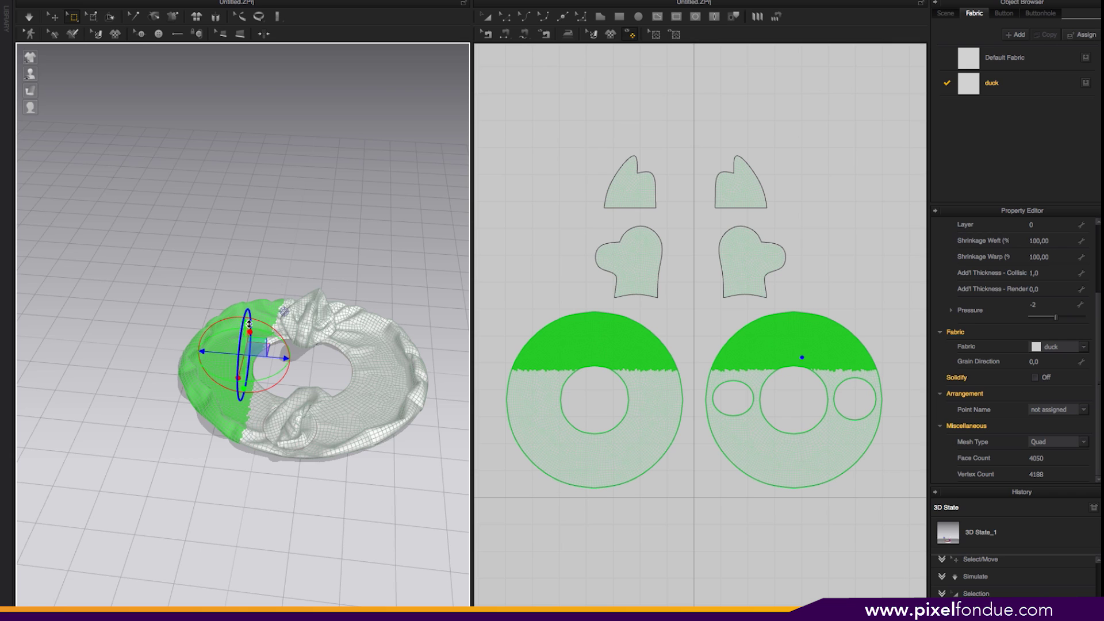
{"action": "right_click_drag", "start_coordinate": [304, 236], "coordinate": [322, 221]}
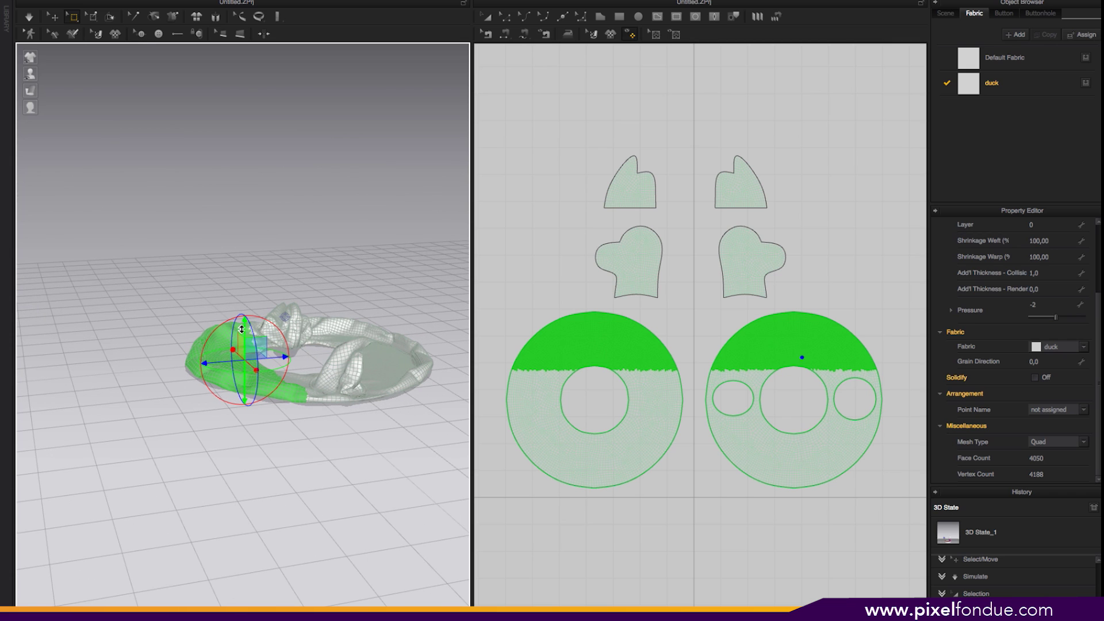
{"action": "mouse_move", "coordinate": [244, 331]}
{"action": "left_mouse_down"}
{"action": "mouse_move", "coordinate": [278, 288]}
{"action": "mouse_move", "coordinate": [225, 339]}
{"action": "mouse_move", "coordinate": [240, 349]}
{"action": "left_mouse_up"}
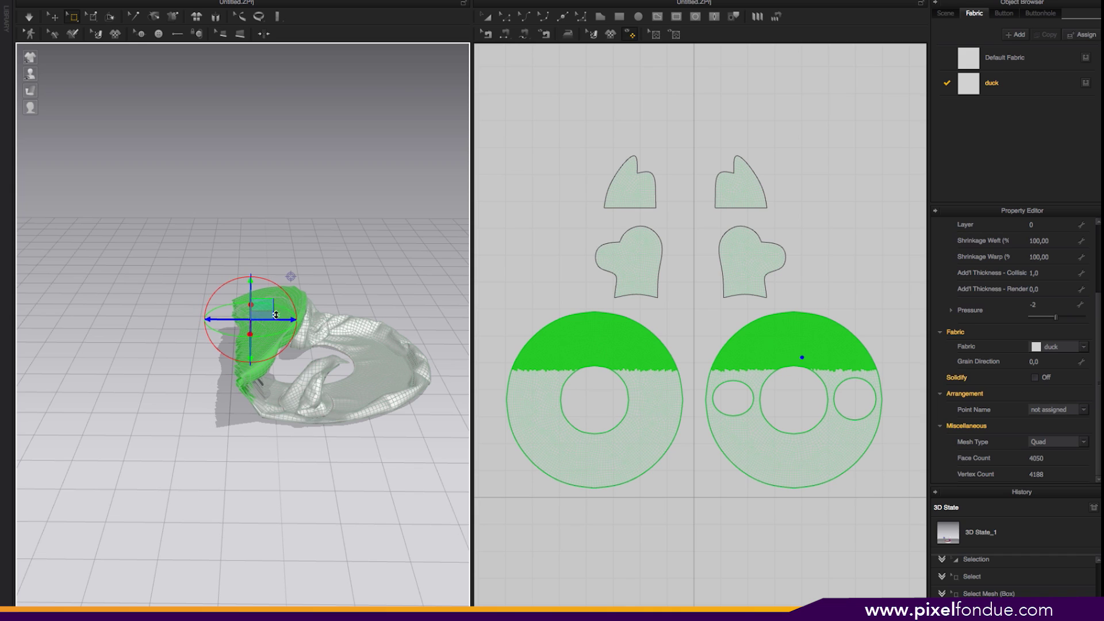
Simulate the folded float and inspect how the collapsed fabric settles from several angles
{"action": "key", "text": "space"}
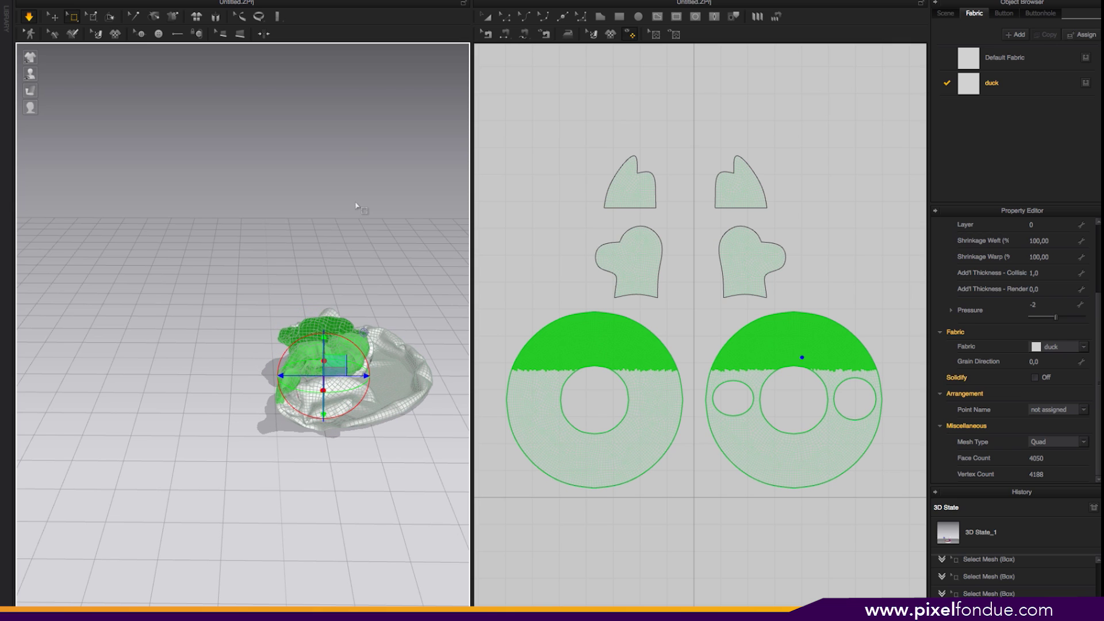
{"action": "right_click_drag", "start_coordinate": [357, 222], "coordinate": [354, 256]}
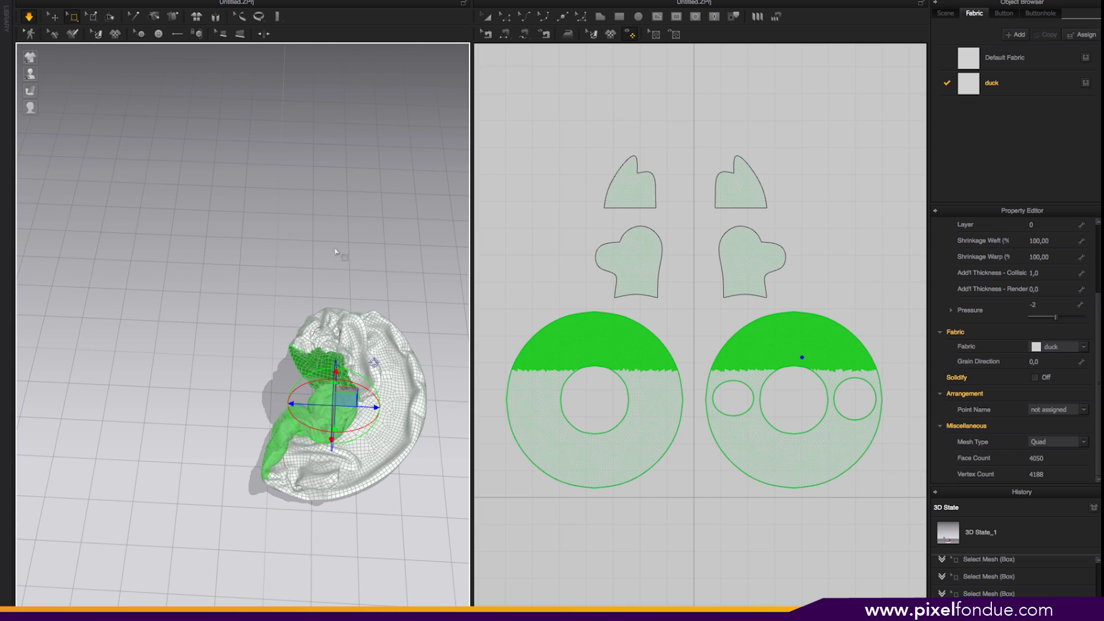
{"action": "right_click_drag", "start_coordinate": [342, 226], "coordinate": [333, 192]}
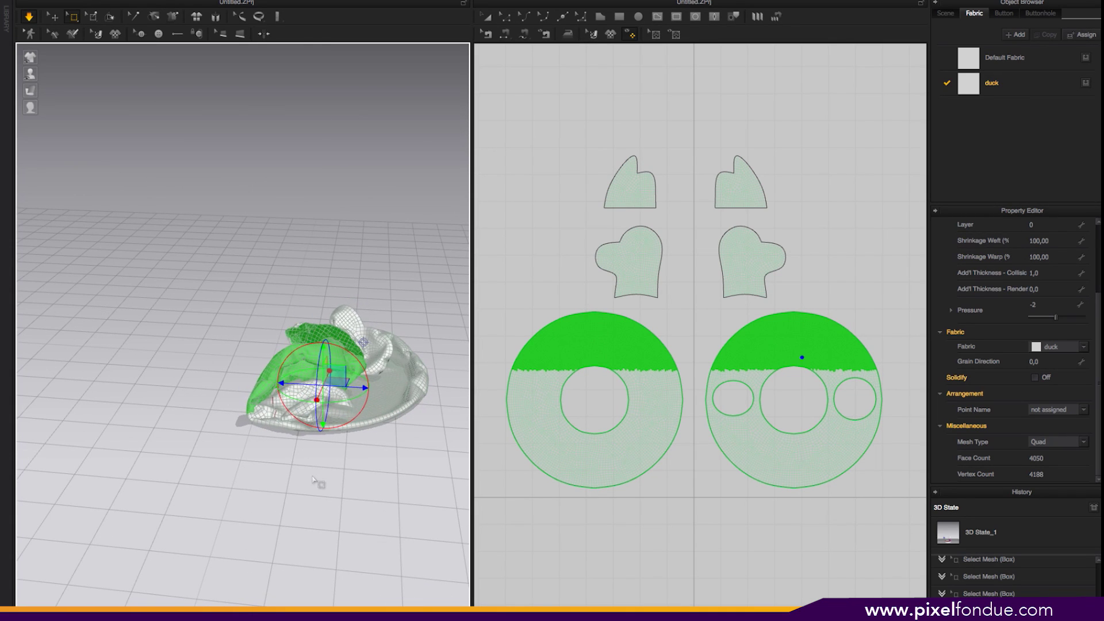
Let the first folded section settle onto the ring, check it from several sides and stop the simulation
{"action": "right_click_drag", "start_coordinate": [259, 480], "coordinate": [159, 480]}
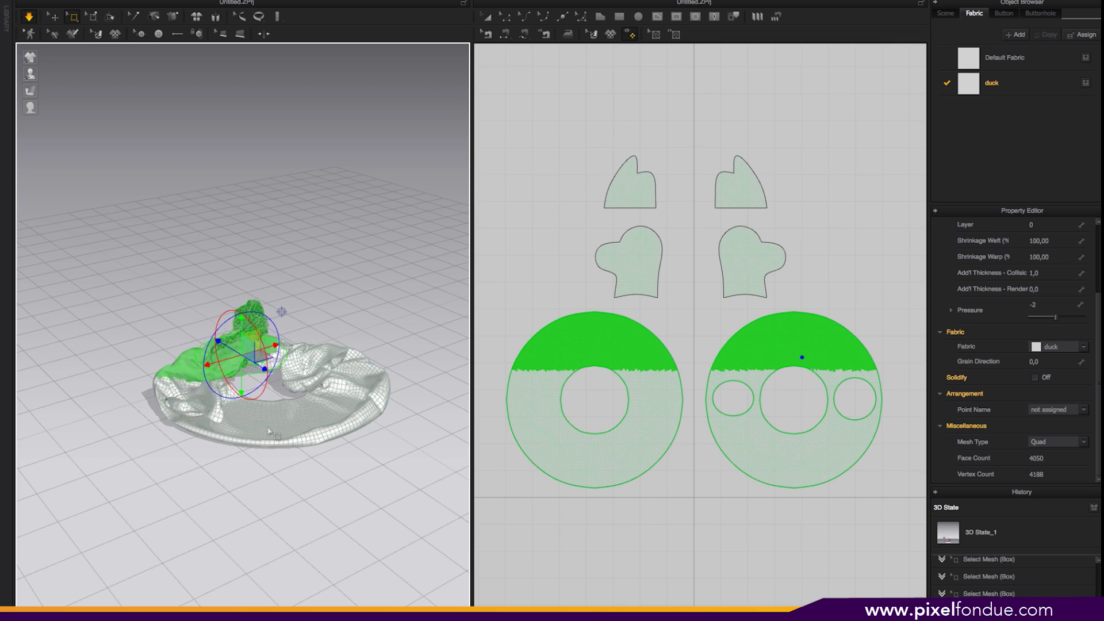
{"action": "right_click_drag", "start_coordinate": [269, 431], "coordinate": [306, 492]}
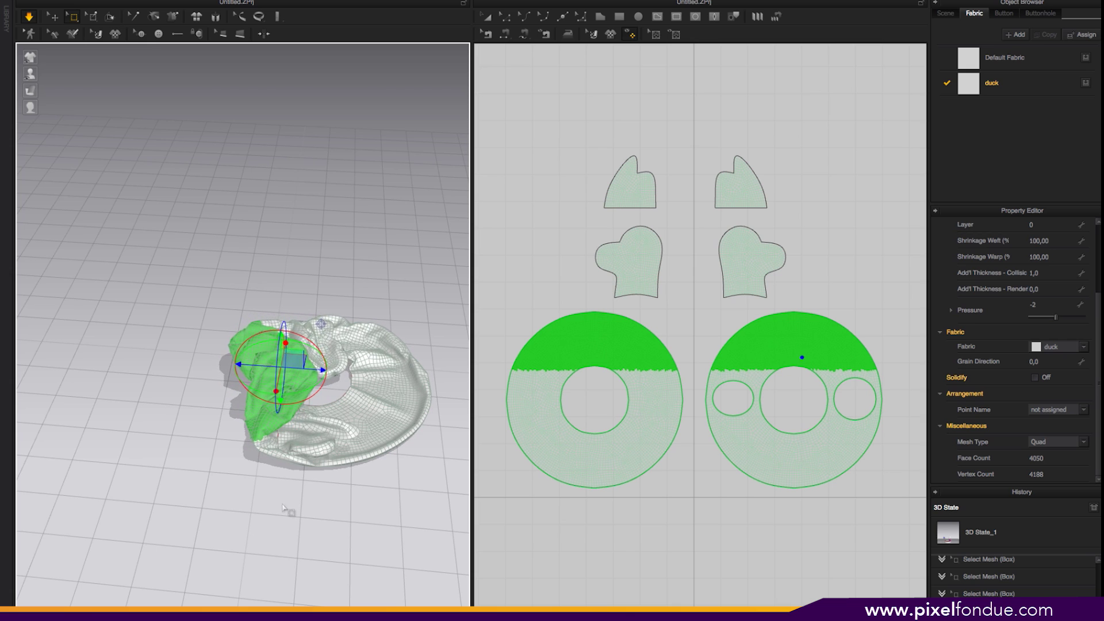
{"action": "mouse_move", "coordinate": [285, 502]}
{"action": "right_mouse_down"}
{"action": "mouse_move", "coordinate": [251, 459]}
{"action": "mouse_move", "coordinate": [286, 498]}
{"action": "mouse_move", "coordinate": [270, 516]}
{"action": "right_mouse_up"}
{"action": "key", "text": "space"}
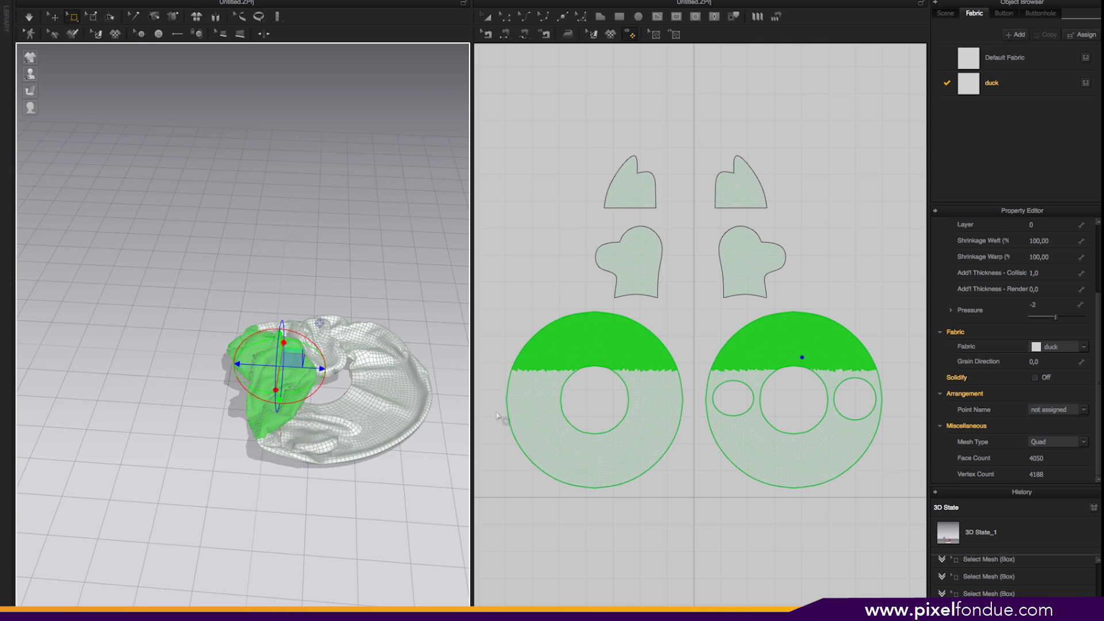
Box-select the mesh across the lower third of both ring patterns and rotate that section up over the float
{"action": "left_click", "coordinate": [521, 434]}
{"action": "left_click_drag", "start_coordinate": [521, 434], "coordinate": [802, 507]}
{"action": "left_click_drag", "start_coordinate": [495, 426], "coordinate": [896, 513]}
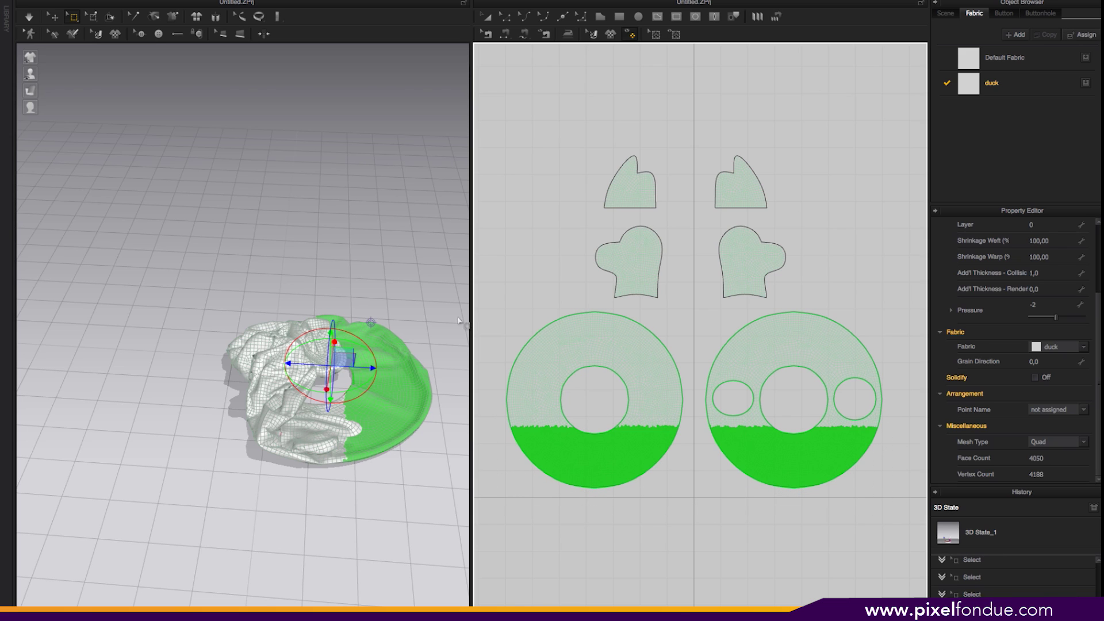
{"action": "left_click_drag", "start_coordinate": [364, 341], "coordinate": [282, 343]}
{"action": "left_click_drag", "start_coordinate": [363, 365], "coordinate": [393, 368]}
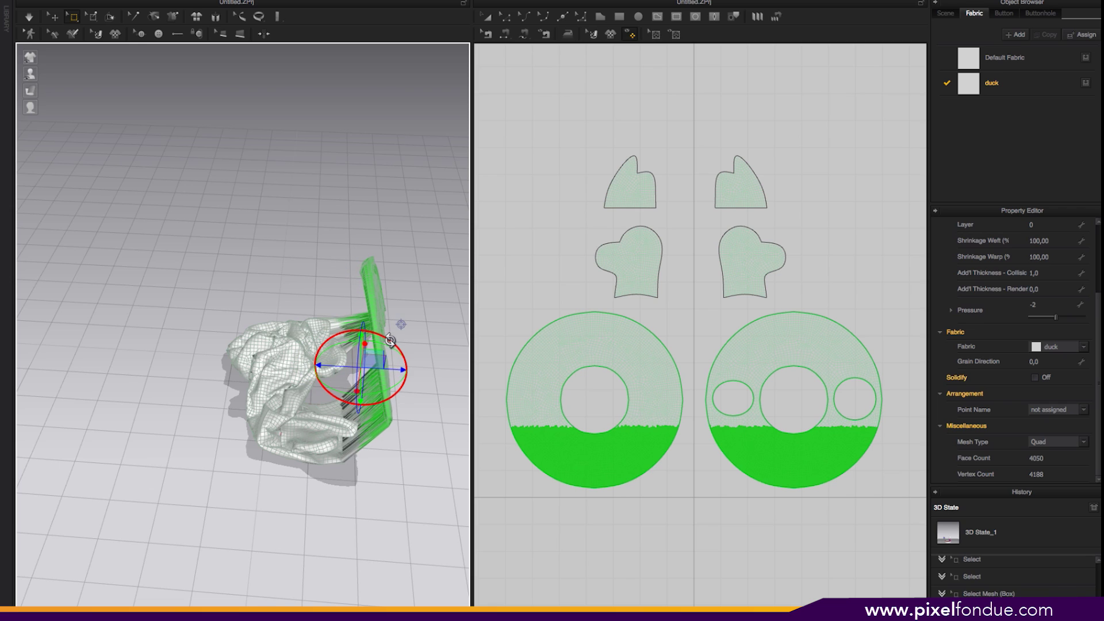
Simulate the second fold so it drops onto the collapsed float, and inspect the bundle from low and high angles
{"action": "key", "text": "space"}
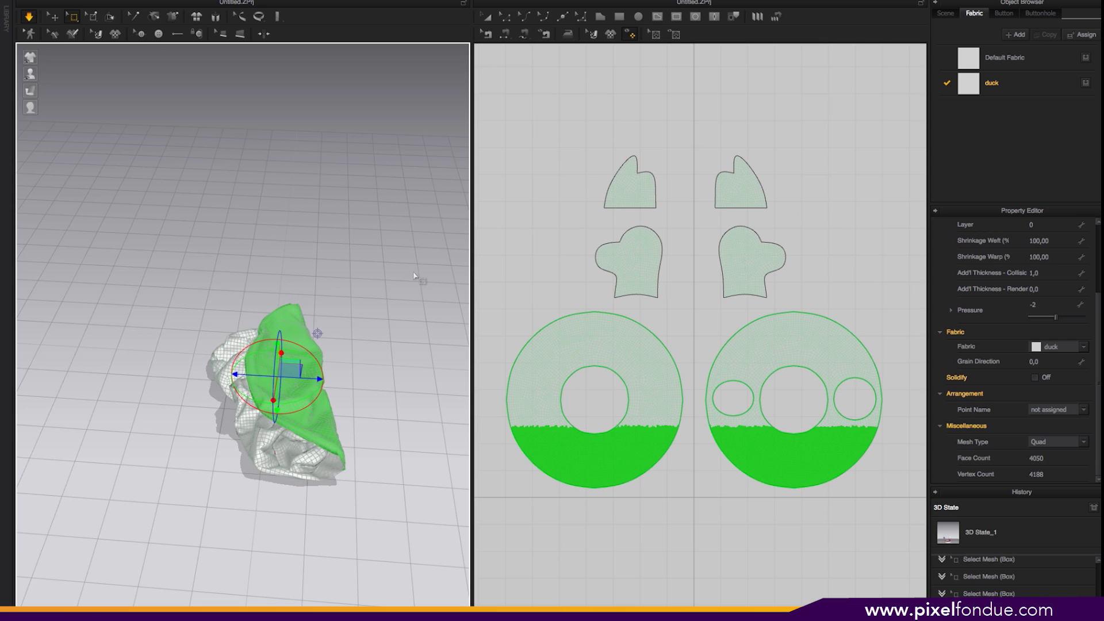
{"action": "right_click_drag", "start_coordinate": [407, 283], "coordinate": [364, 286]}
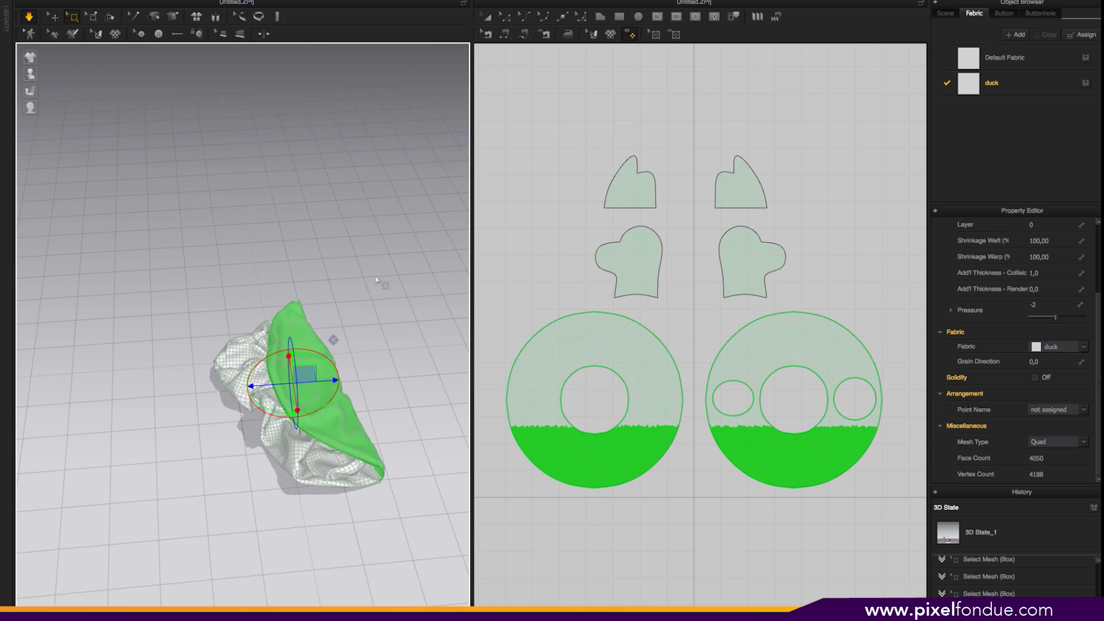
{"action": "right_click_drag", "start_coordinate": [351, 292], "coordinate": [352, 225]}
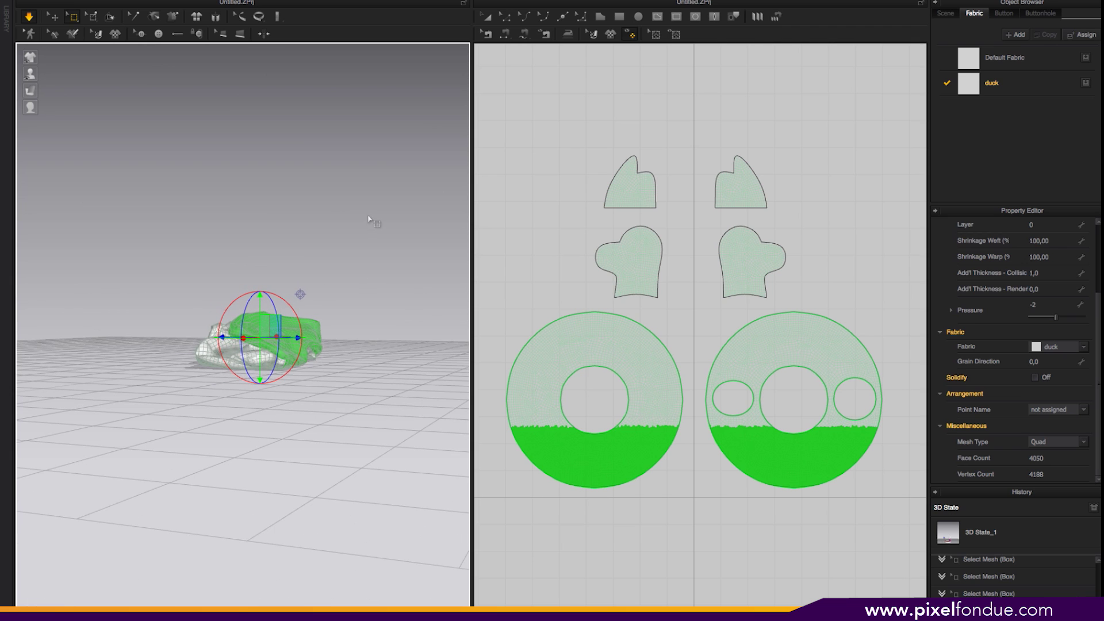
{"action": "right_click_drag", "start_coordinate": [380, 262], "coordinate": [369, 290]}
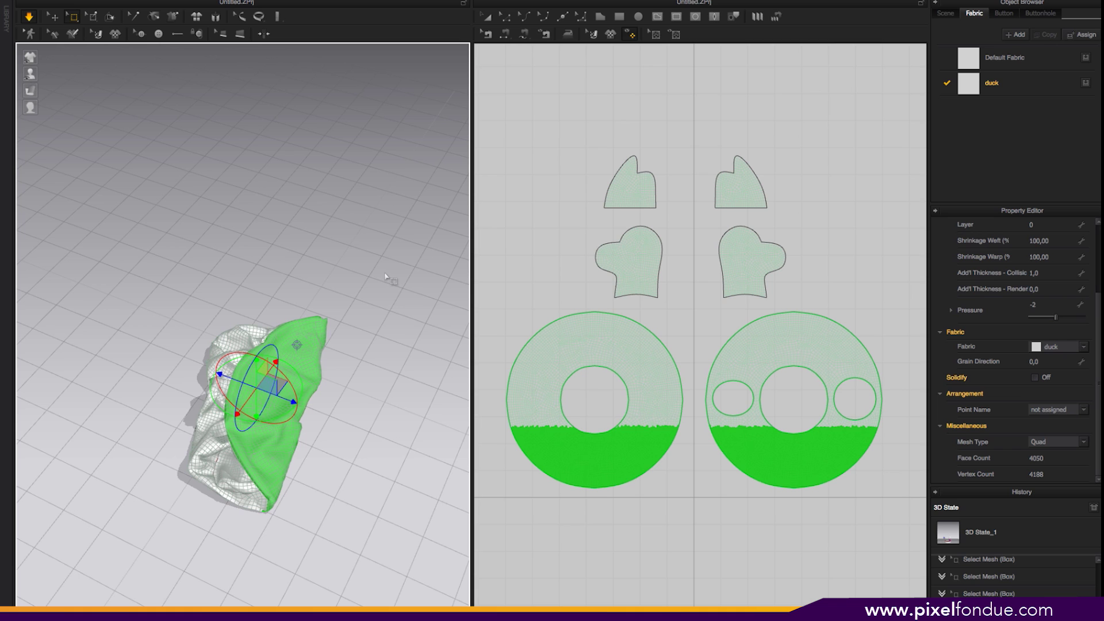
{"action": "right_click_drag", "start_coordinate": [385, 275], "coordinate": [356, 274]}
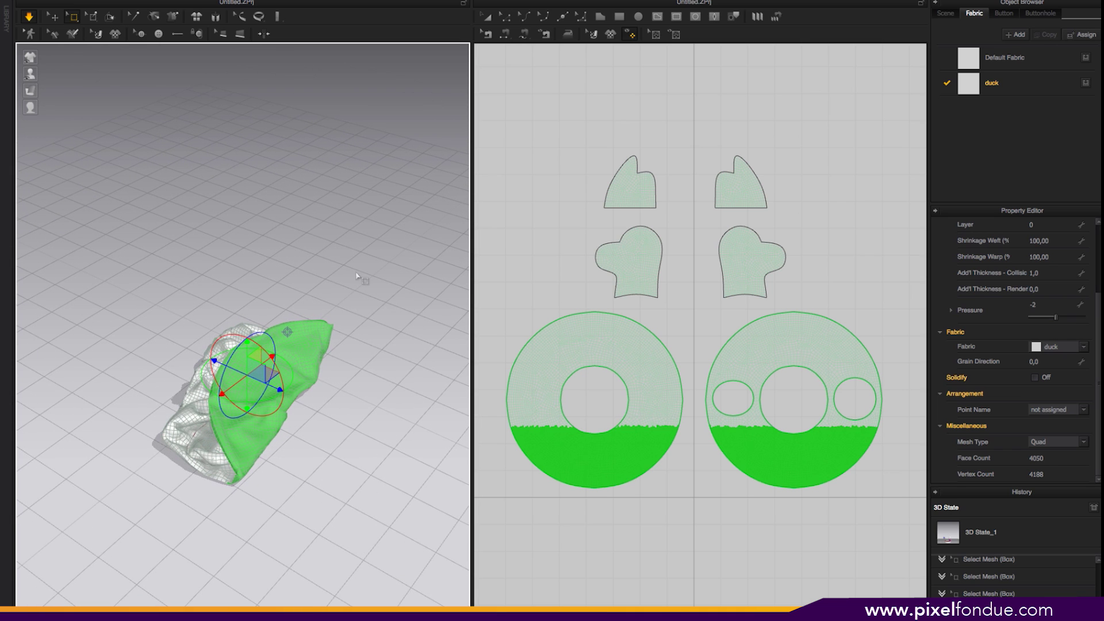
{"action": "right_click_drag", "start_coordinate": [359, 274], "coordinate": [350, 305]}
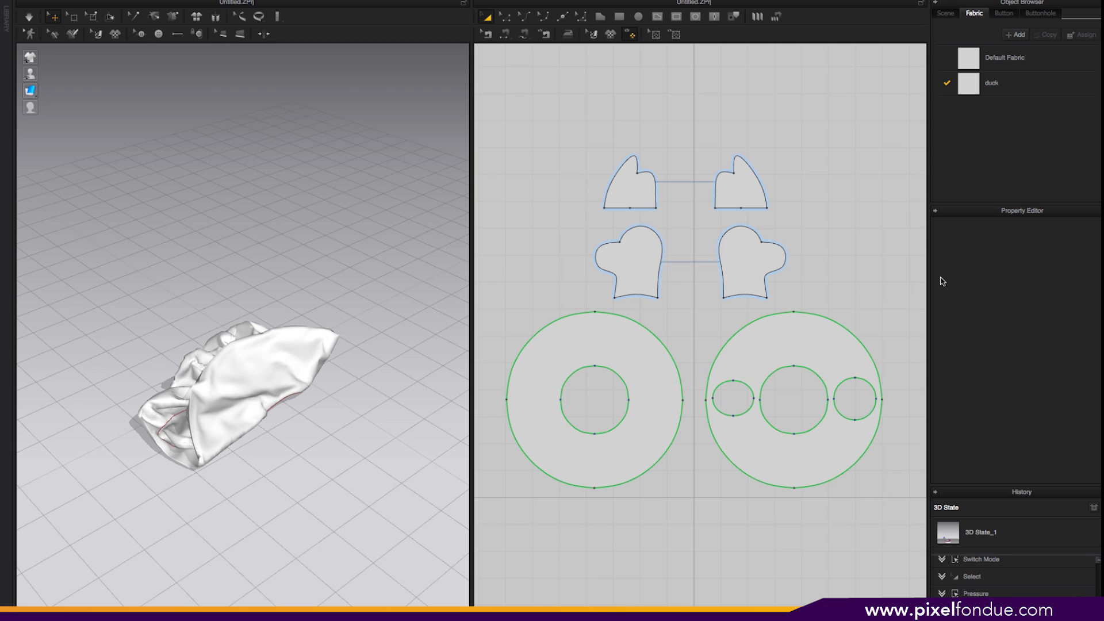
Select all the duck float patterns and set their pressure to 70
{"action": "left_click_drag", "start_coordinate": [495, 124], "coordinate": [557, 343]}
{"action": "left_click_drag", "start_coordinate": [812, 494], "coordinate": [886, 495]}
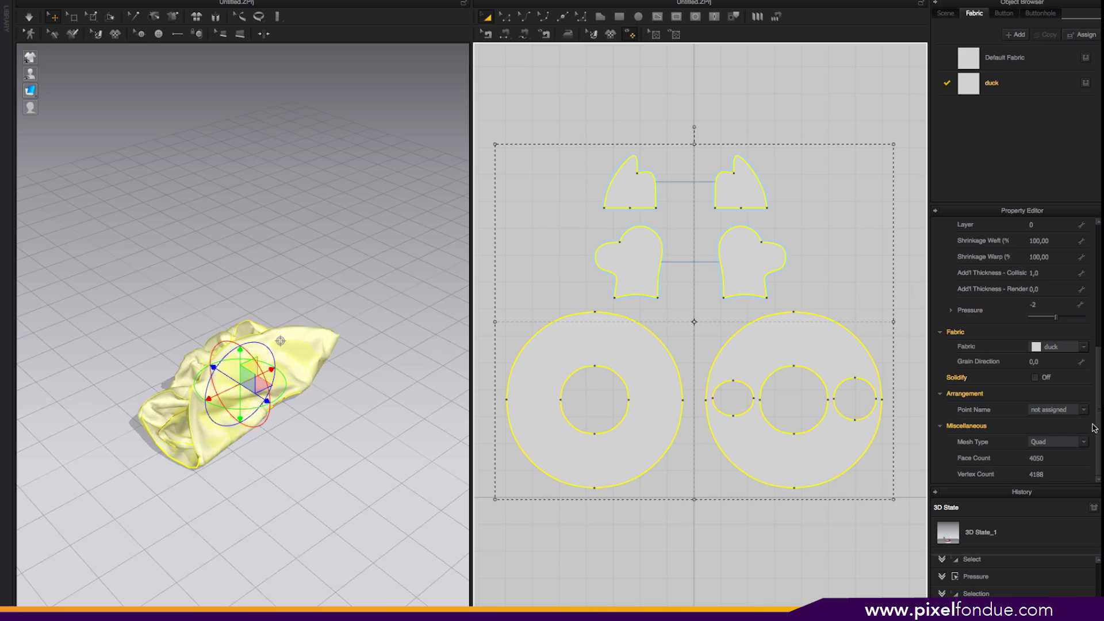
{"action": "left_click", "coordinate": [1046, 304]}
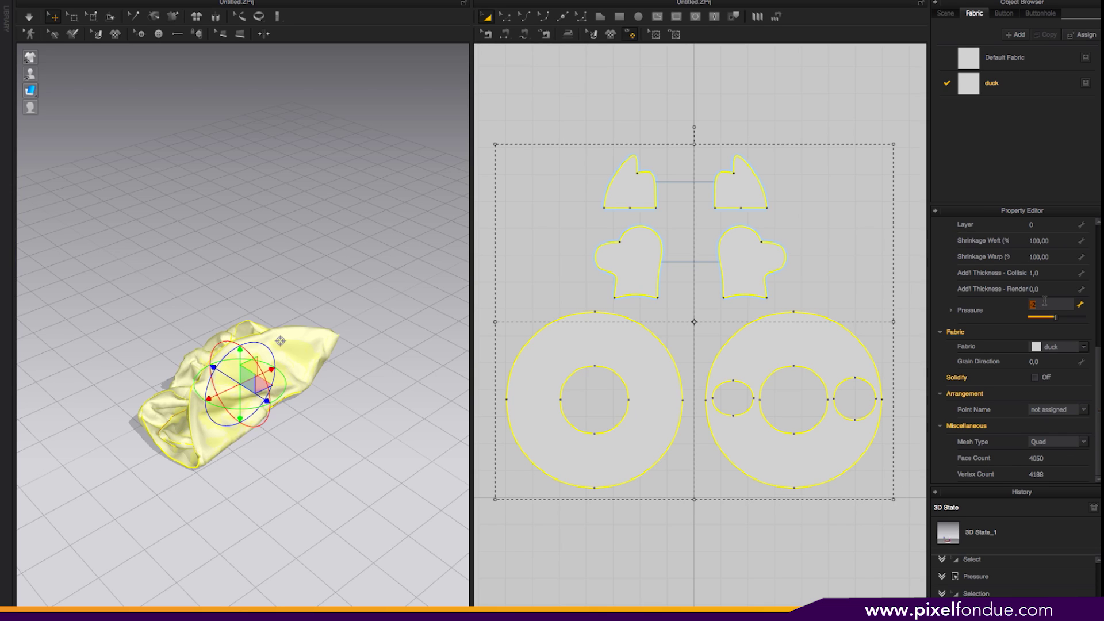
{"action": "key", "text": "Return"}
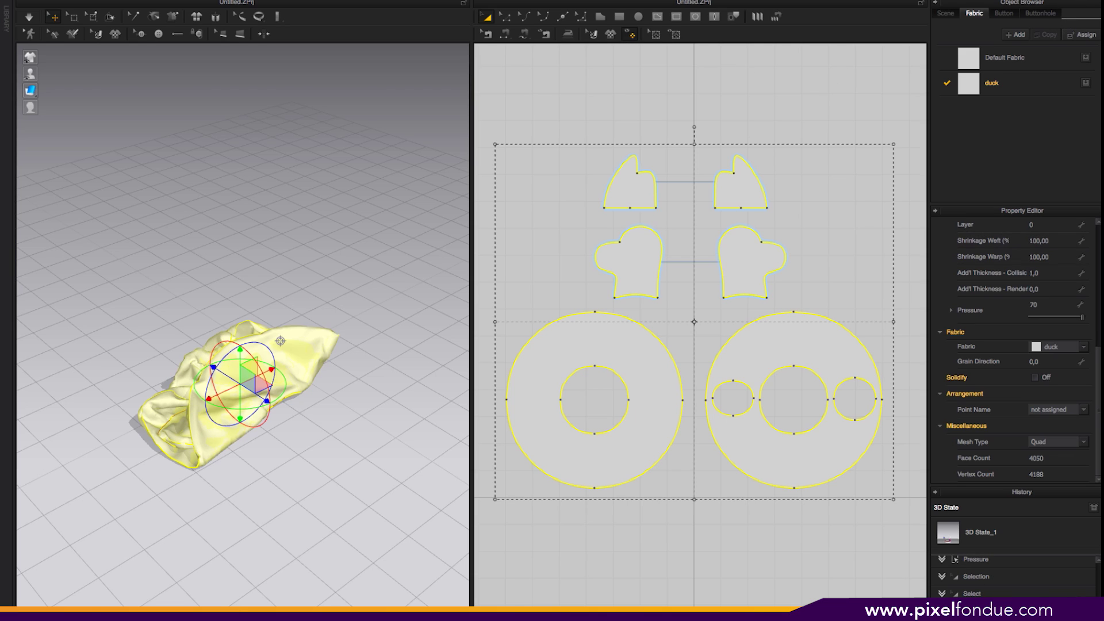
Switch to Animation mode and record the folded float inflating, stopping once the duck is fully inflated
{"action": "left_click", "coordinate": [1064, 5]}
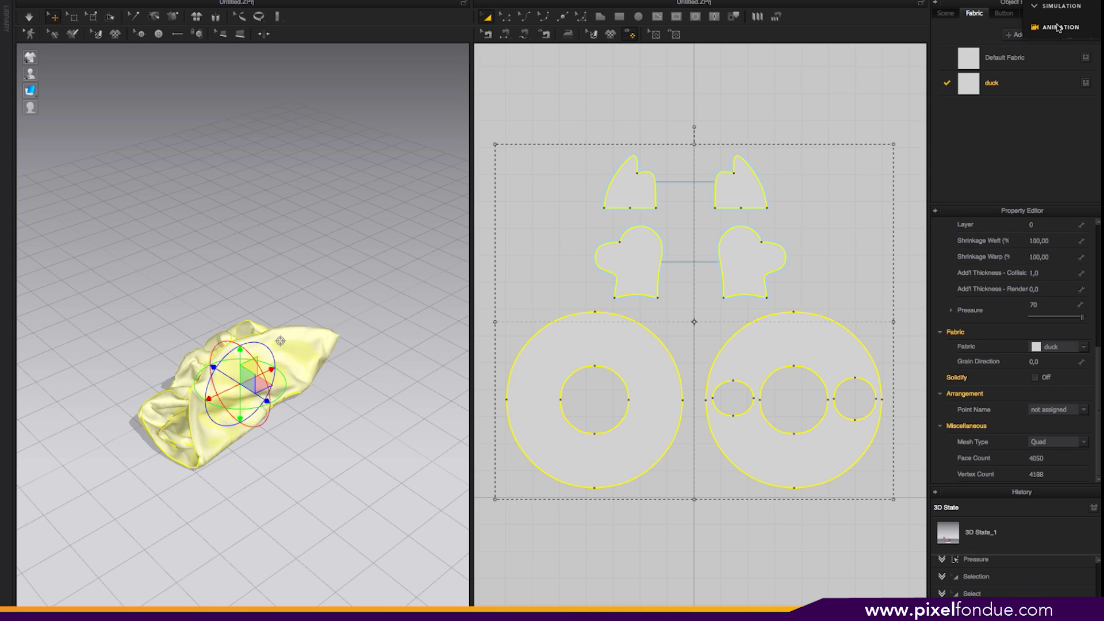
{"action": "left_click", "coordinate": [1058, 27]}
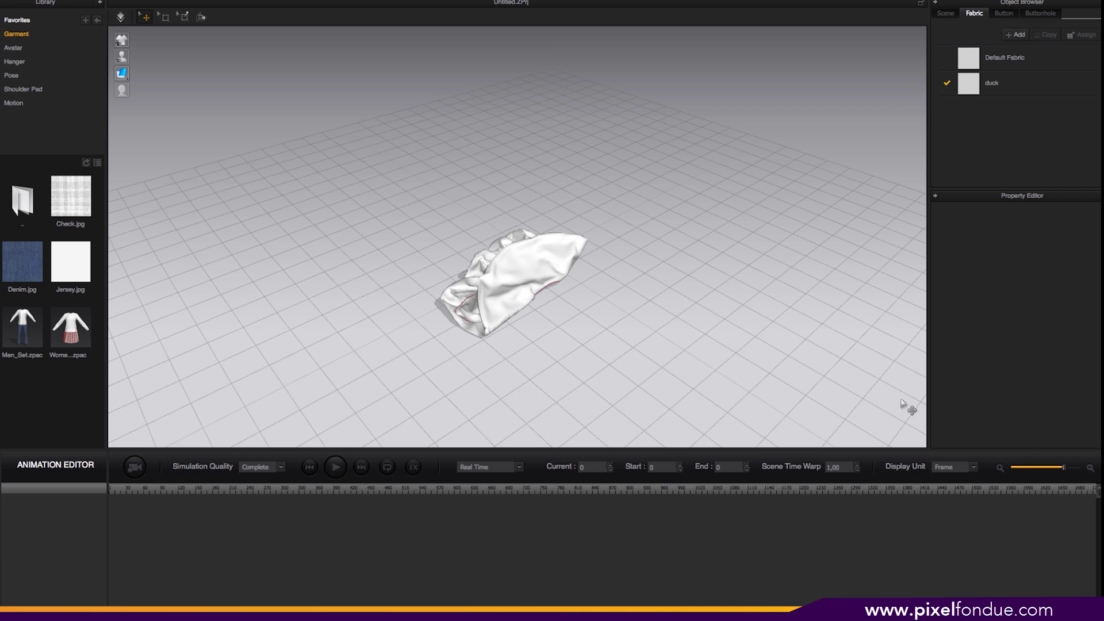
{"action": "left_click", "coordinate": [134, 470]}
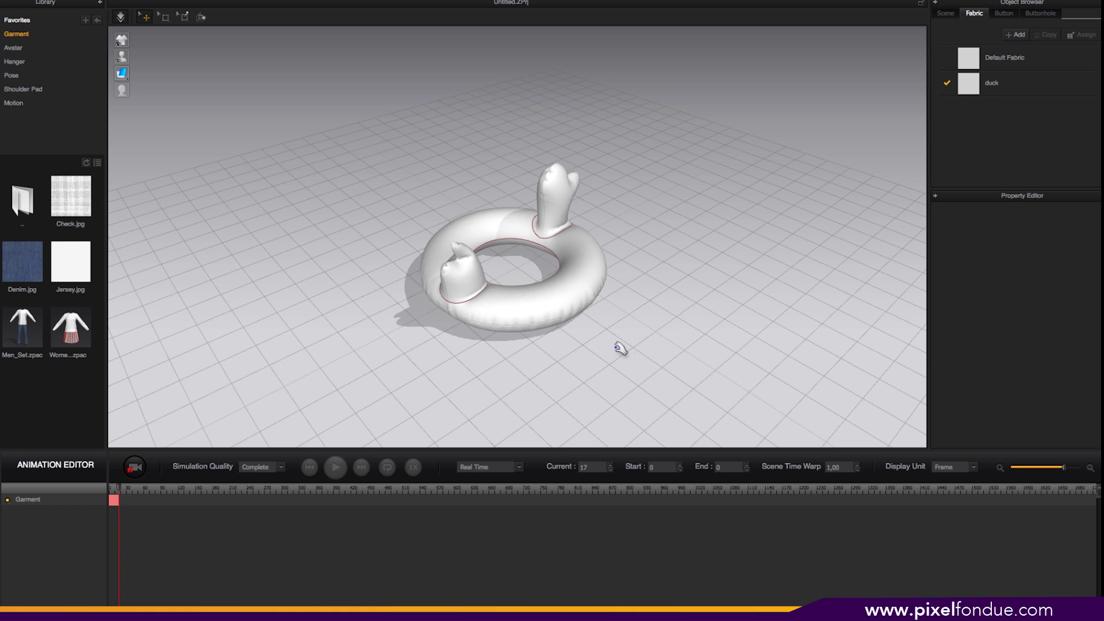
{"action": "right_click_drag", "start_coordinate": [585, 368], "coordinate": [414, 291]}
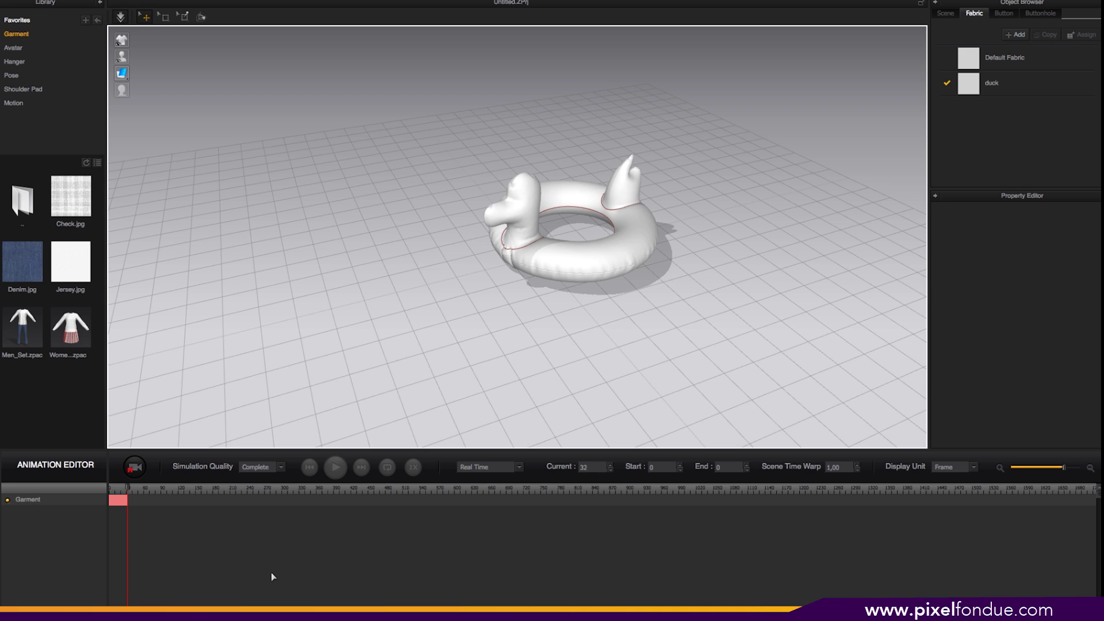
{"action": "left_click", "coordinate": [140, 469]}
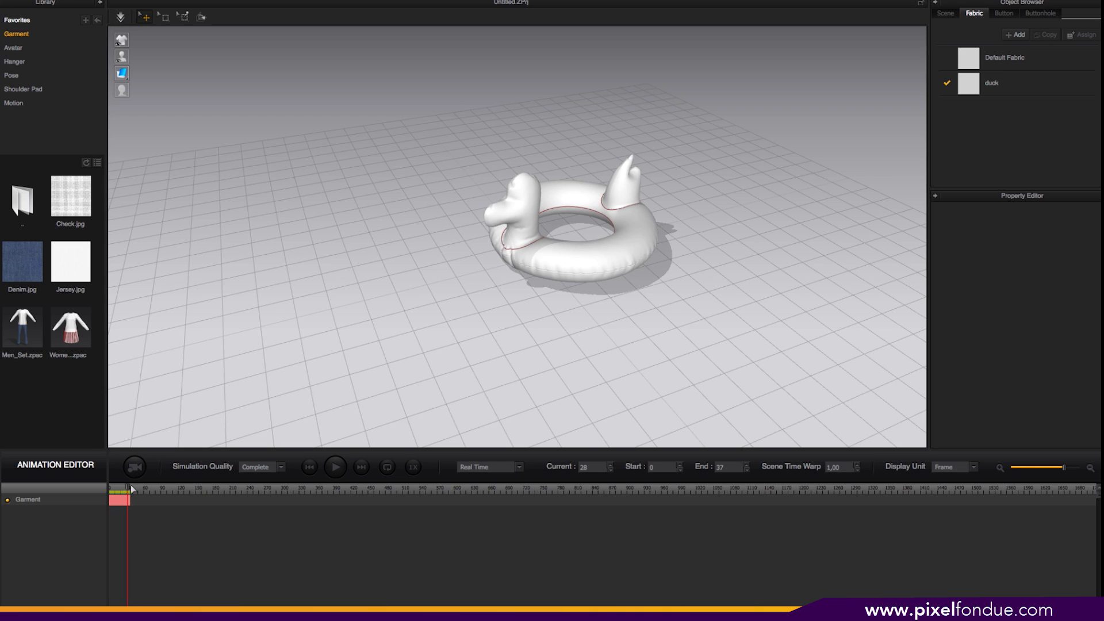
Scrub the recorded garment animation back to frame 0 and try adjusting the scene time warp
{"action": "left_click_drag", "start_coordinate": [130, 488], "coordinate": [107, 491]}
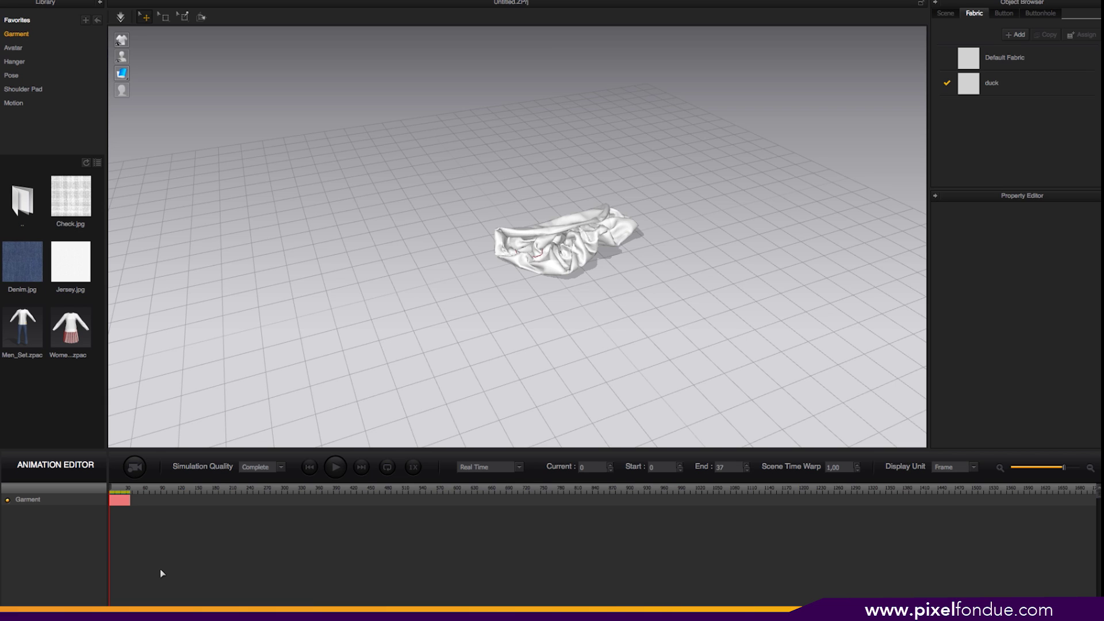
{"action": "left_click", "coordinate": [122, 505]}
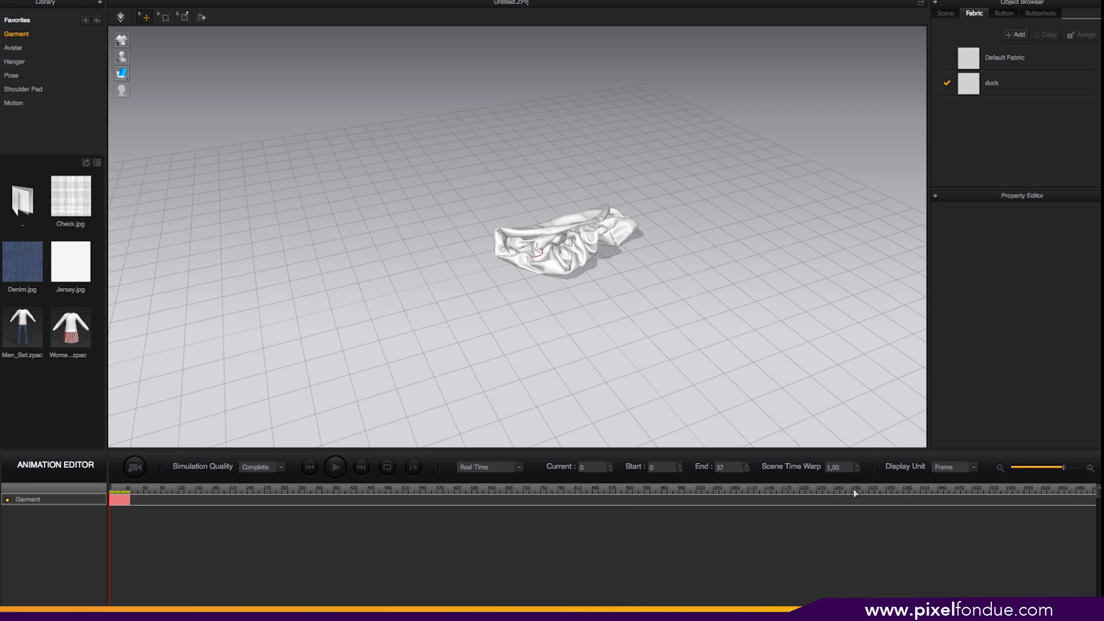
{"action": "double_click", "coordinate": [857, 465]}
{"action": "left_click", "coordinate": [856, 465]}
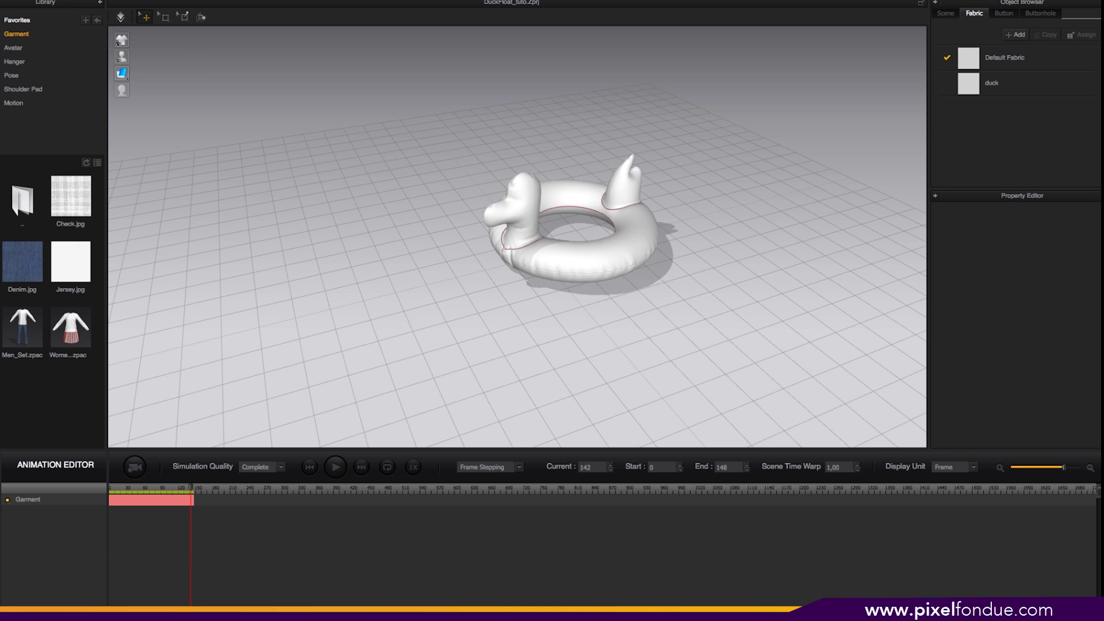
Export the animation as a standard MDD cache named float2, as a single welded thin object in mm, play region only
{"action": "left_click", "coordinate": [132, 0]}
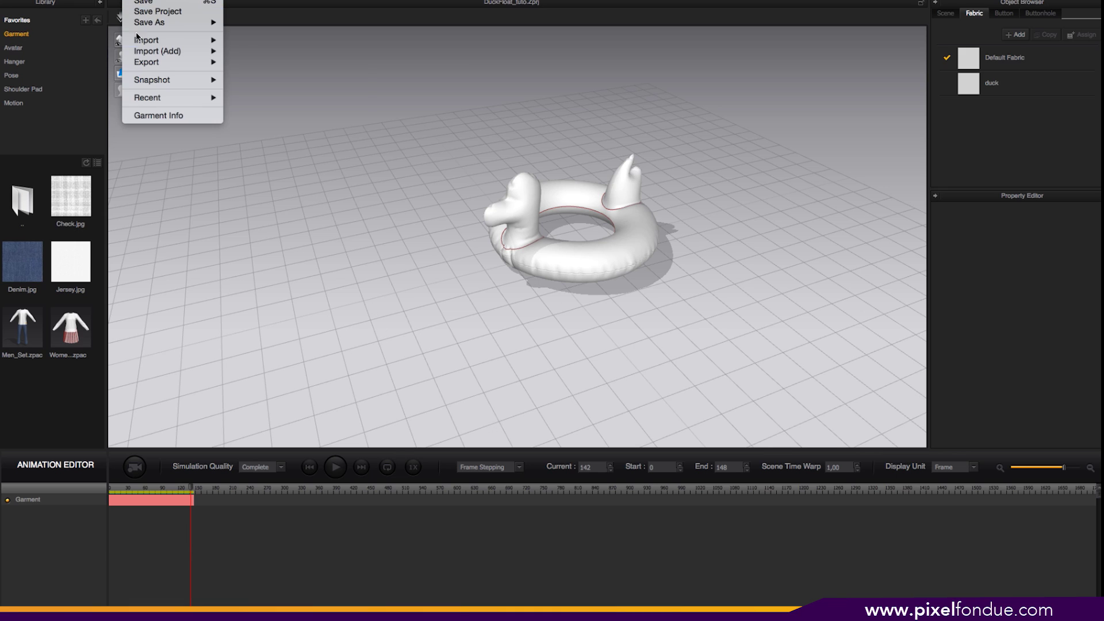
{"action": "mouse_move", "coordinate": [147, 61]}
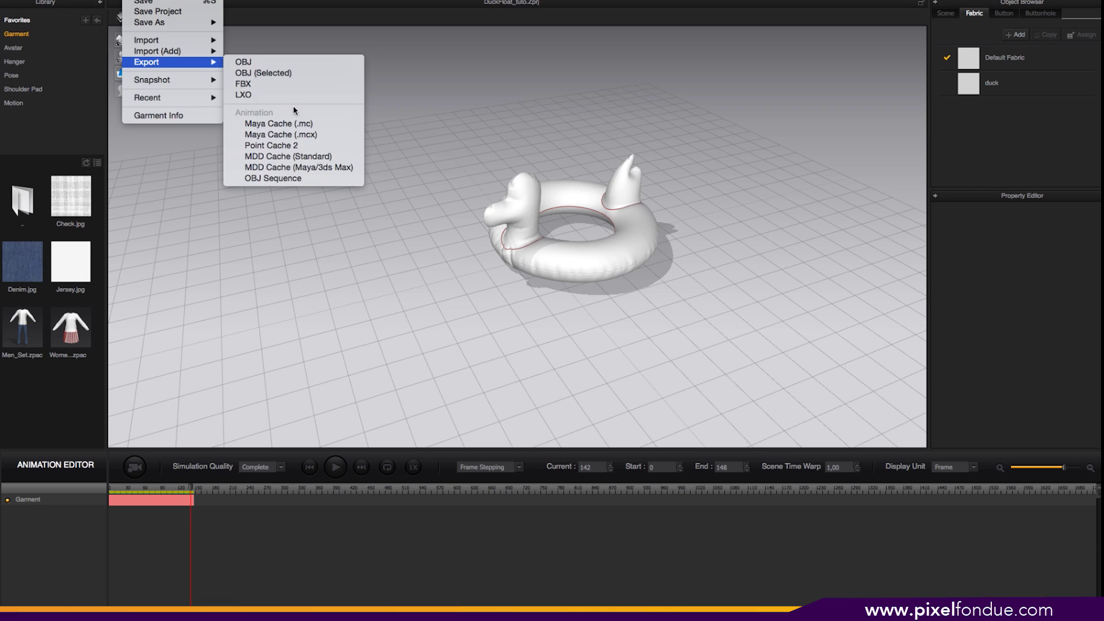
{"action": "left_click", "coordinate": [311, 158]}
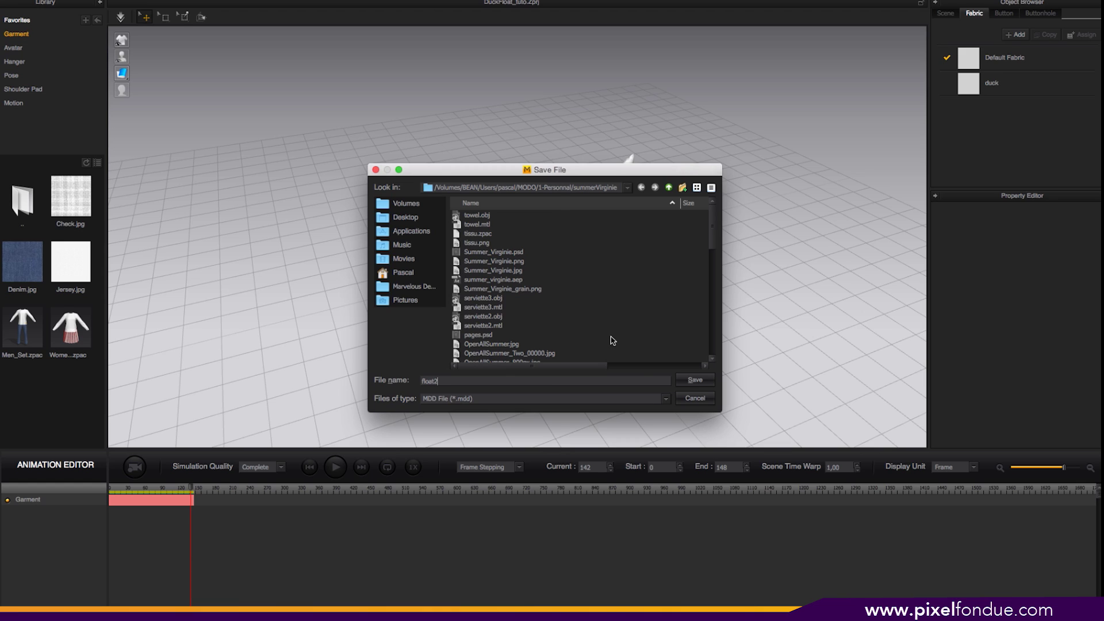
{"action": "left_click", "coordinate": [695, 381]}
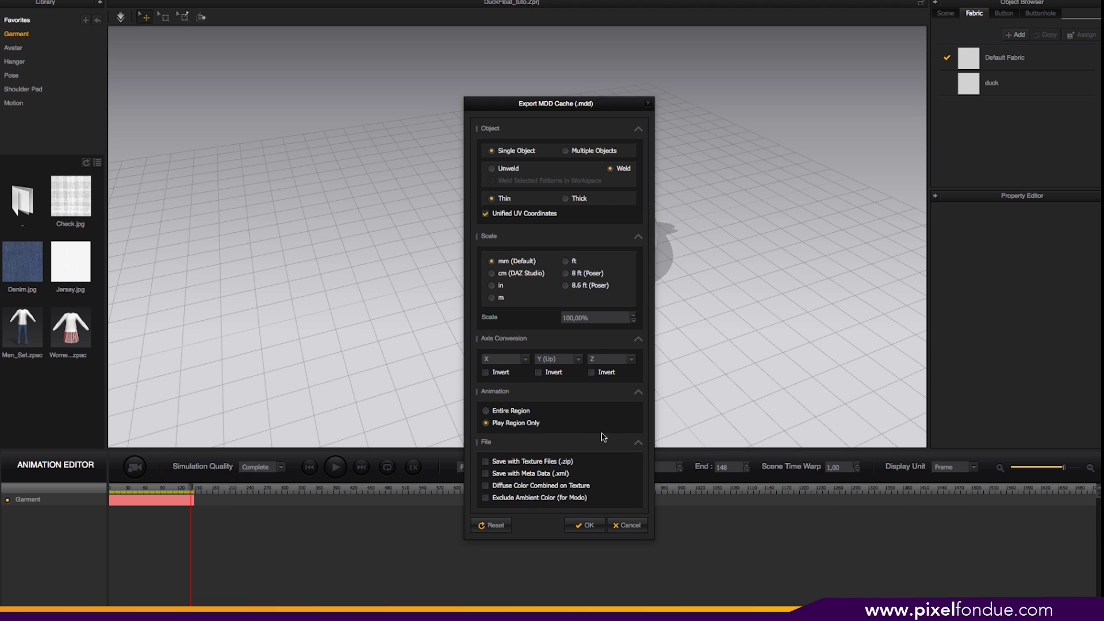
{"action": "left_click", "coordinate": [589, 525]}
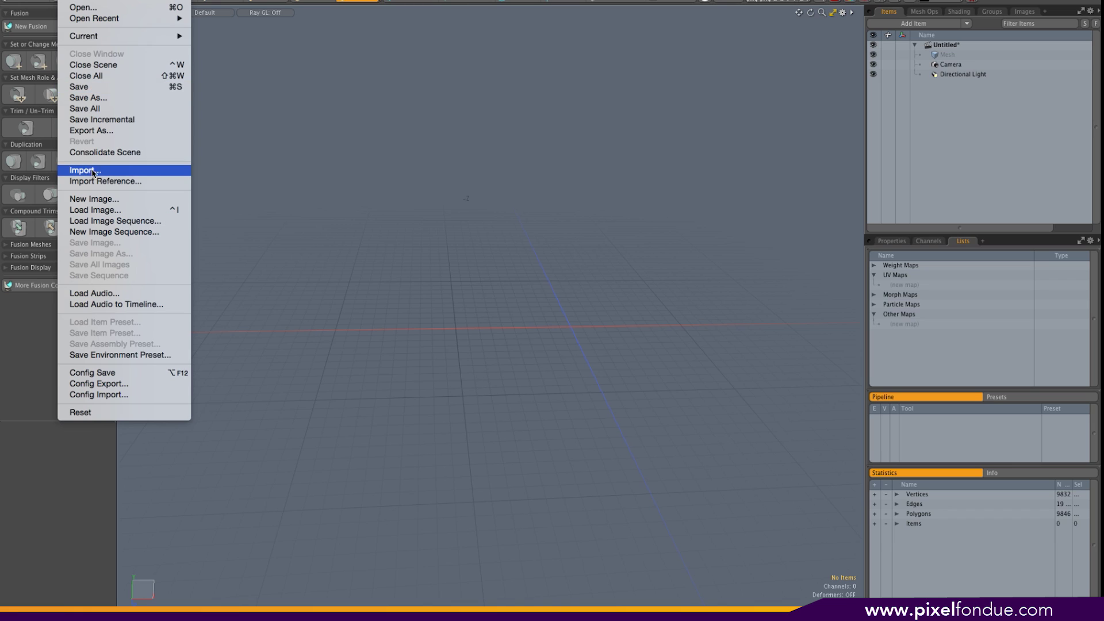
Switch to MODO and import float2.obj from the Duck Float folder with the offered load options
{"action": "left_click", "coordinate": [89, 172]}
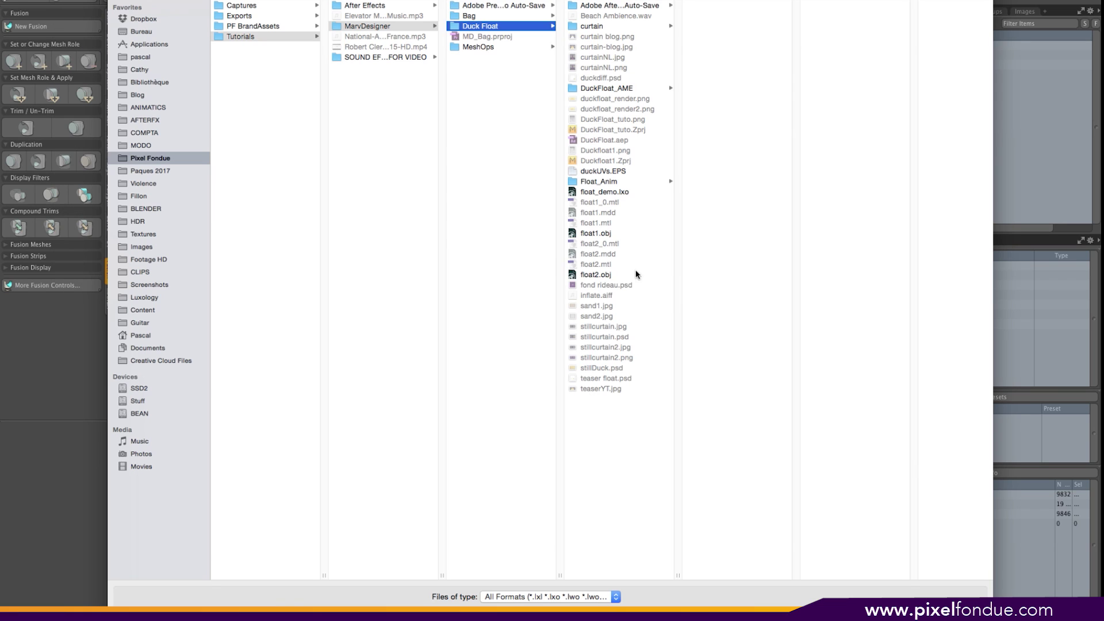
{"action": "left_click", "coordinate": [625, 274]}
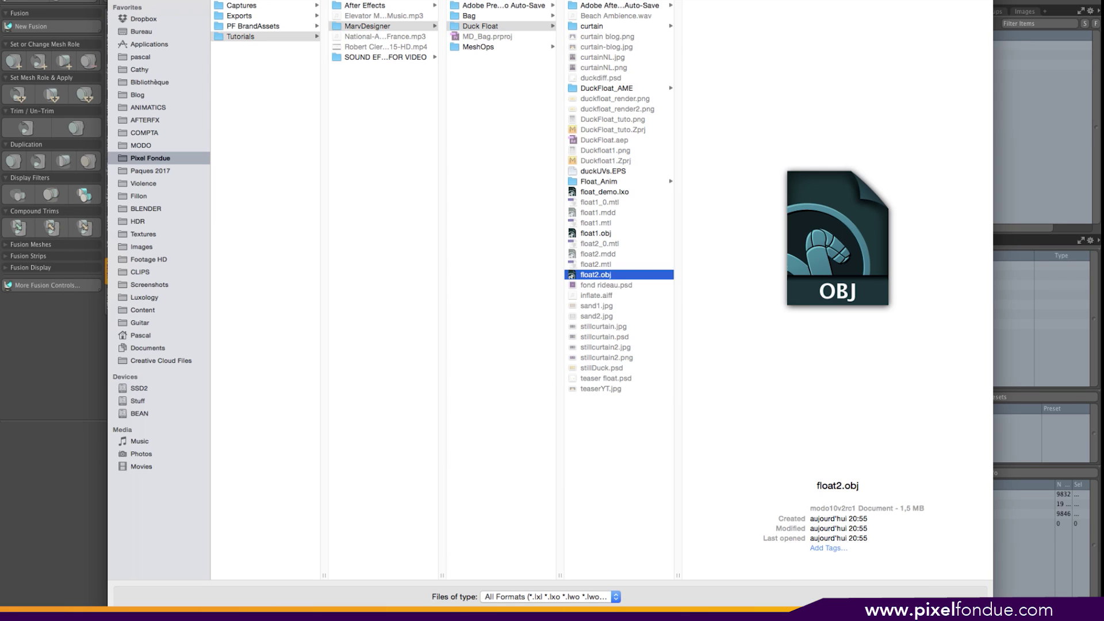
{"action": "key", "text": "Return"}
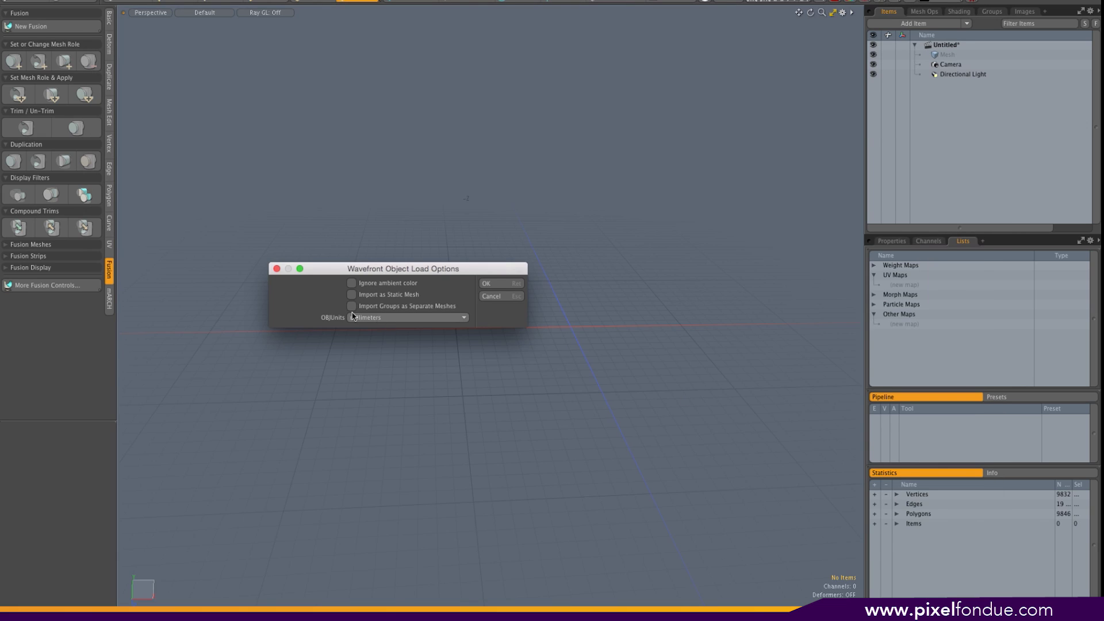
{"action": "left_click", "coordinate": [505, 284]}
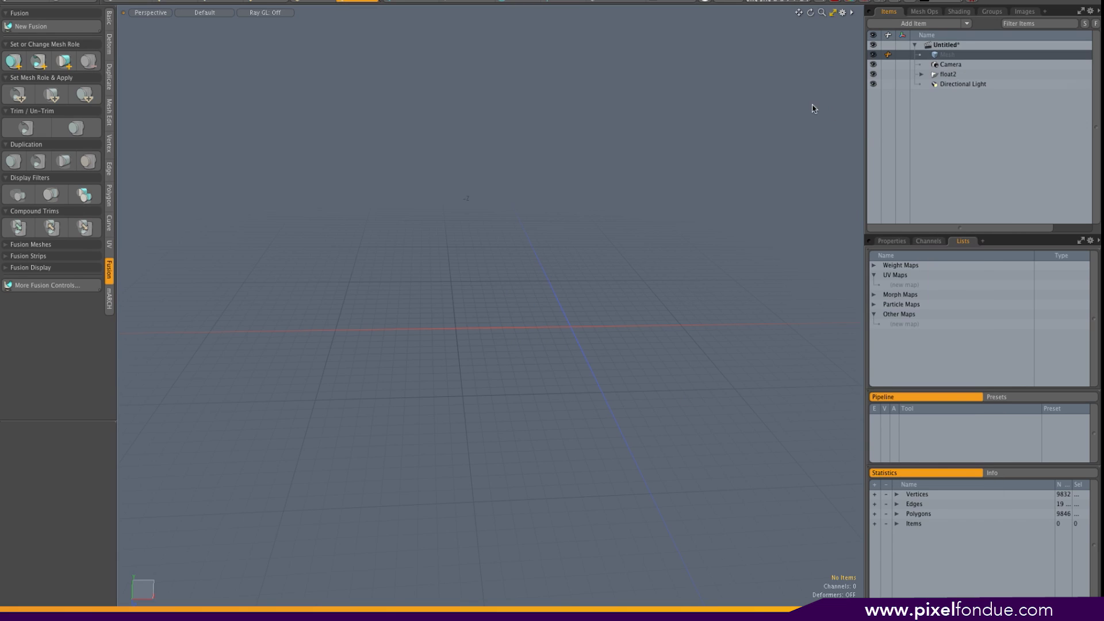
Move the imported duck mesh out of the float2 group and remove the emptied group
{"action": "left_click", "coordinate": [921, 74]}
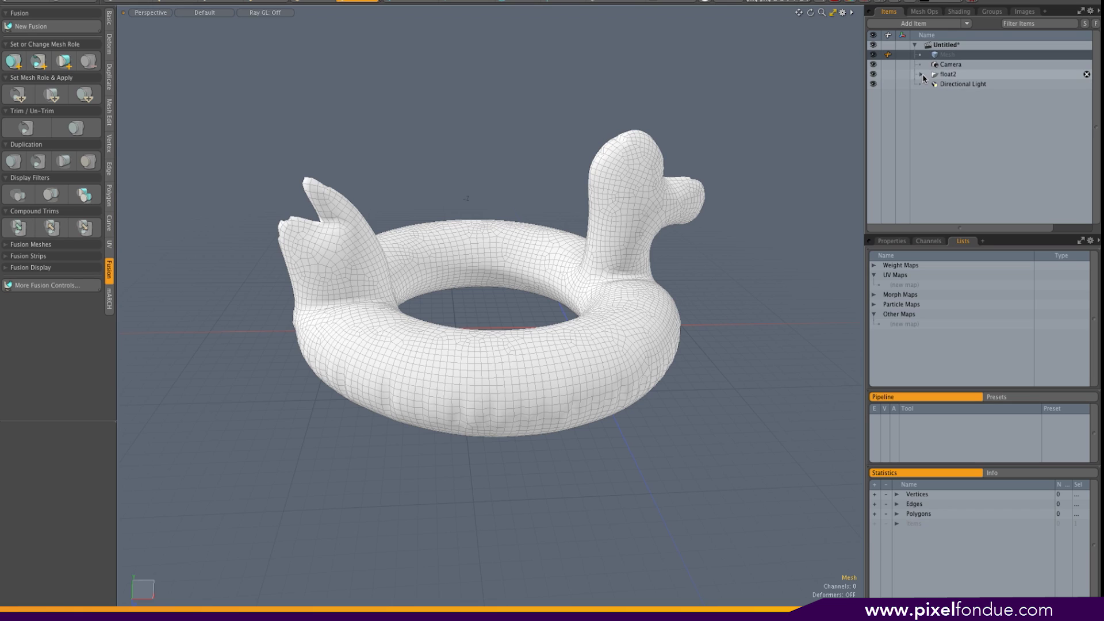
{"action": "left_click_drag", "start_coordinate": [948, 85], "coordinate": [970, 70]}
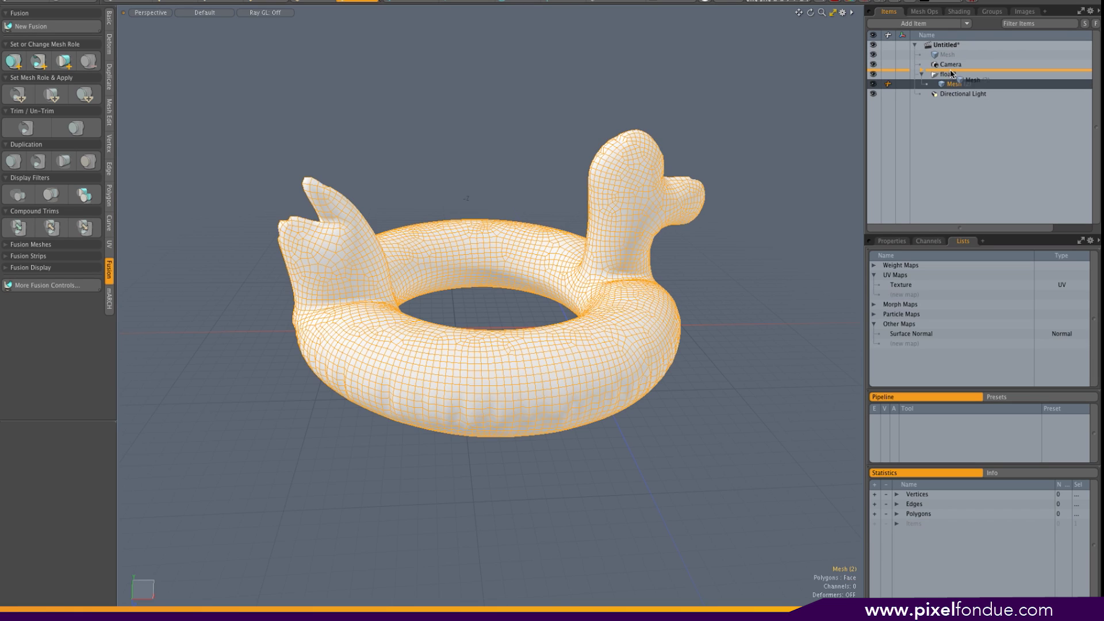
{"action": "left_click", "coordinate": [1087, 84]}
Rename the imported duck mesh as float
{"action": "double_click", "coordinate": [954, 75]}
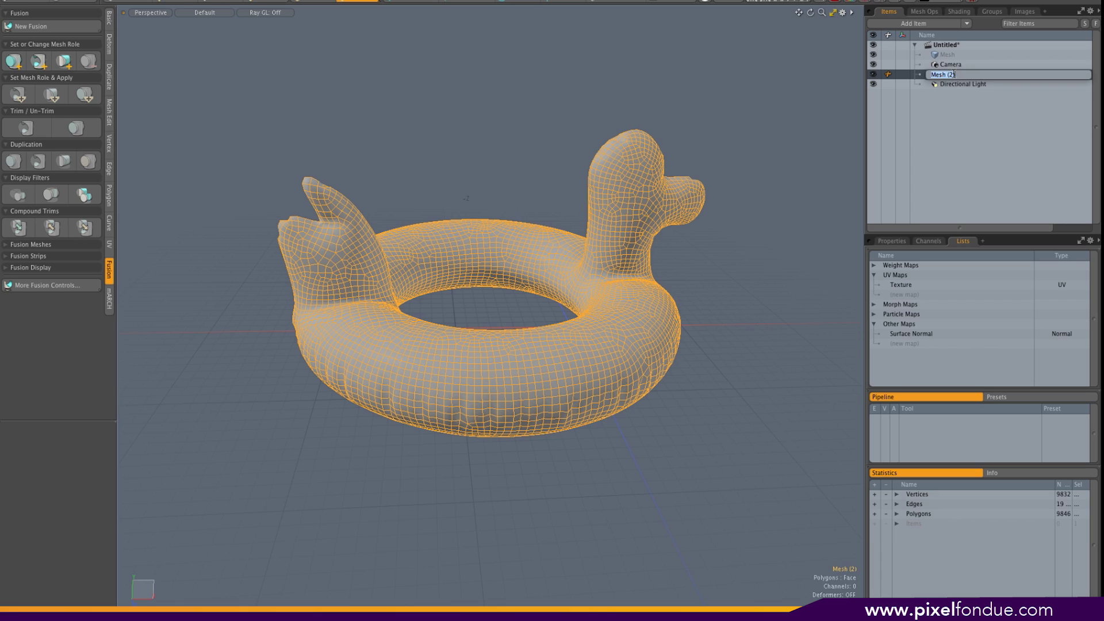
{"action": "type", "text": "float"}
{"action": "key", "text": "Return"}
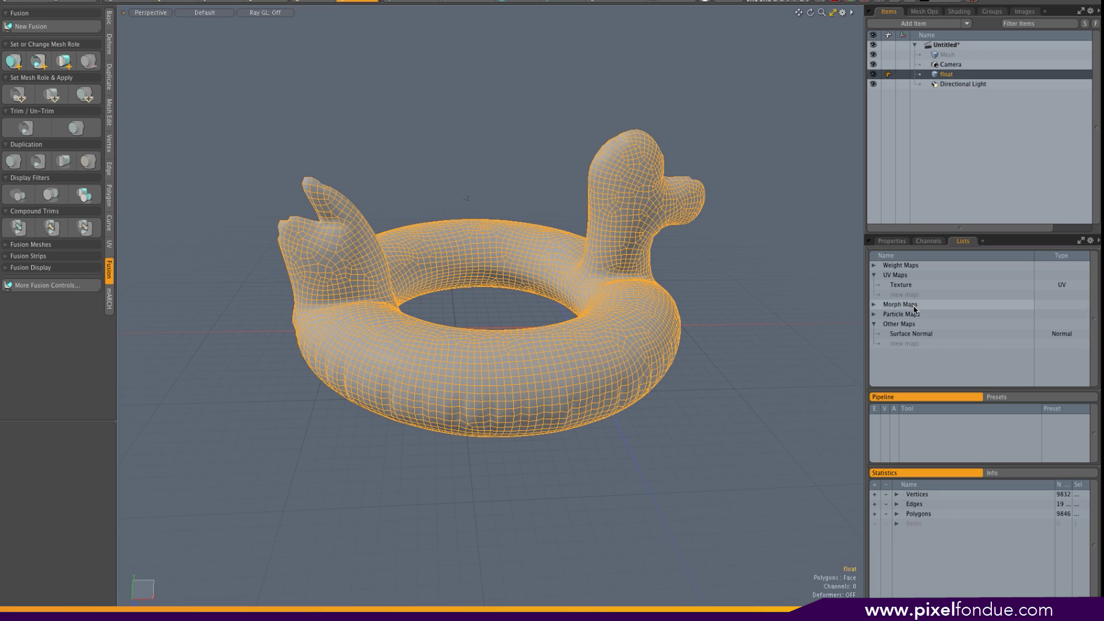
Delete the Surface Normal map from the float mesh
{"action": "left_click", "coordinate": [926, 336]}
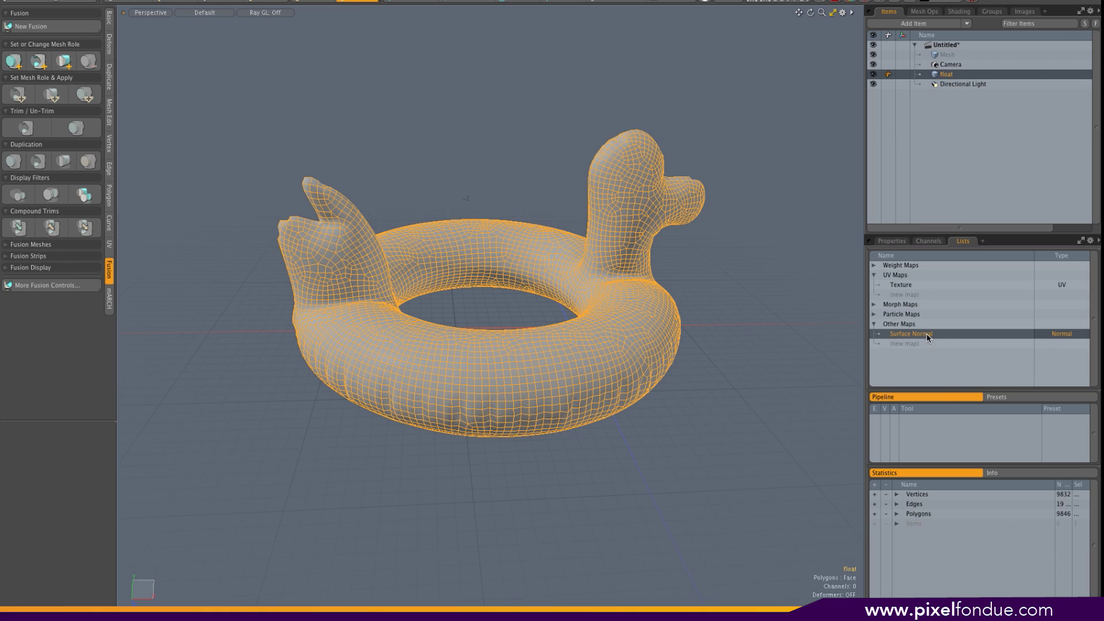
{"action": "right_click", "coordinate": [927, 337]}
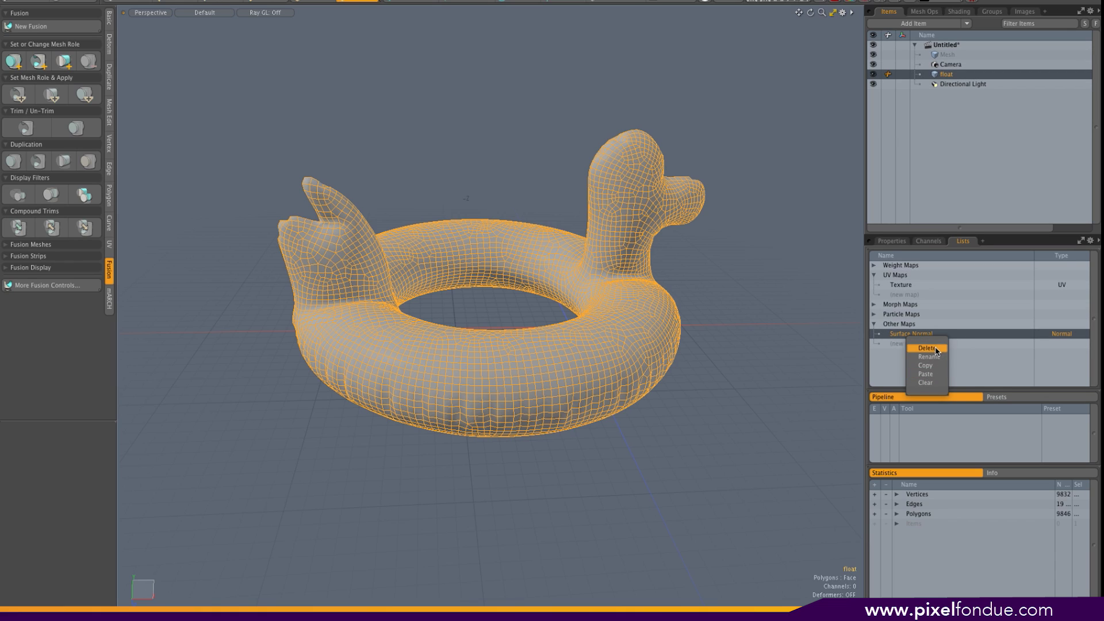
{"action": "left_click", "coordinate": [927, 348]}
Convert the float mesh to Catmull-Clark subdivision surfaces and deselect it
{"action": "left_click", "coordinate": [471, 295]}
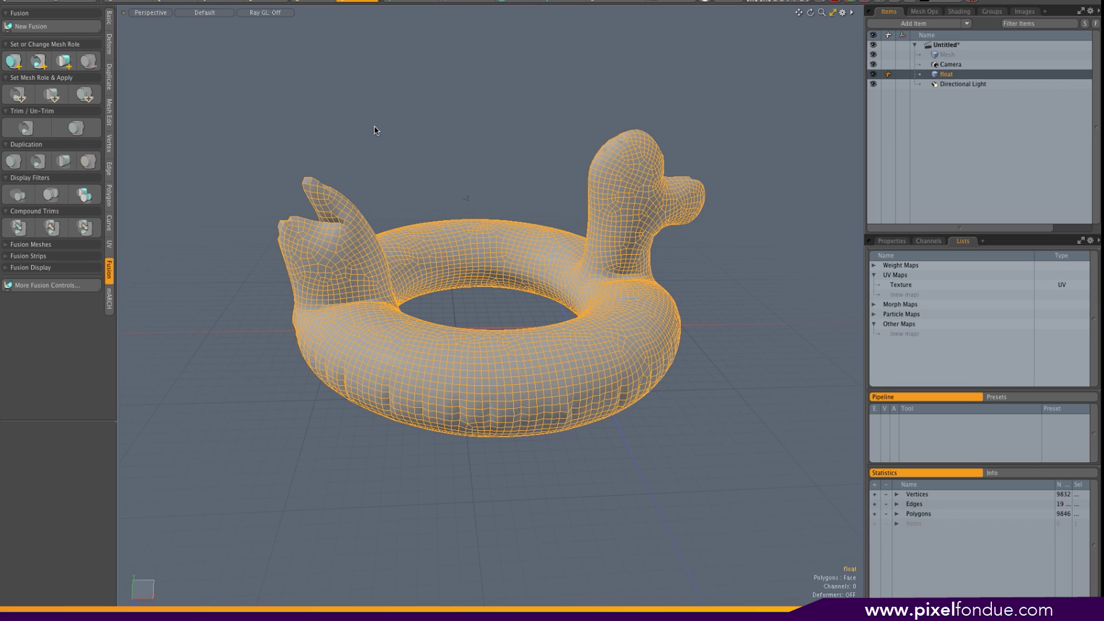
{"action": "key", "text": "shift+Tab"}
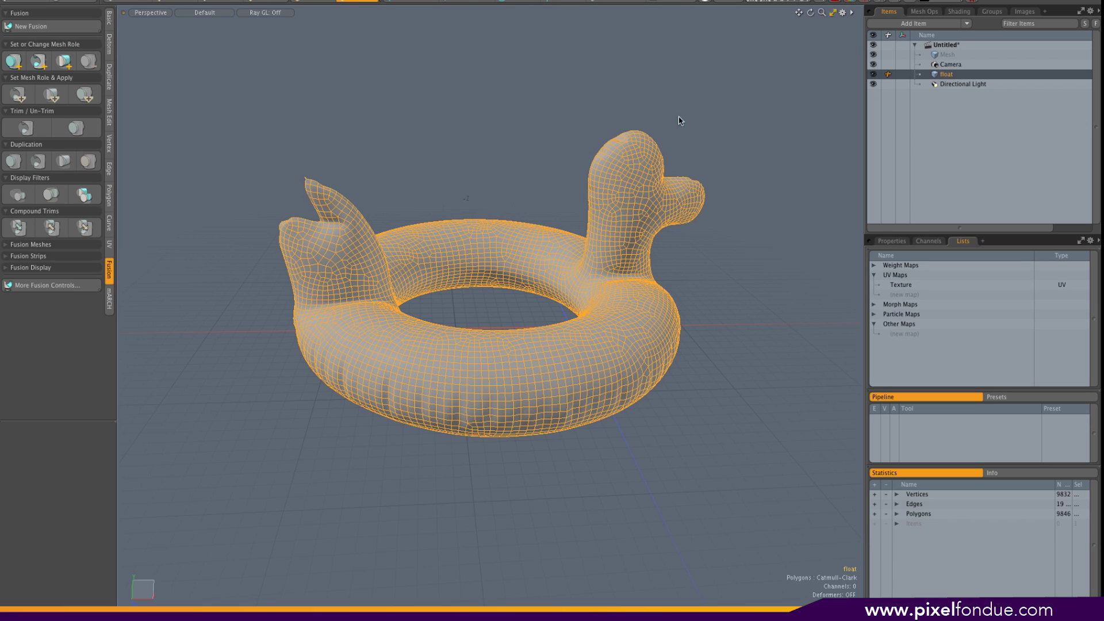
{"action": "left_click", "coordinate": [735, 141]}
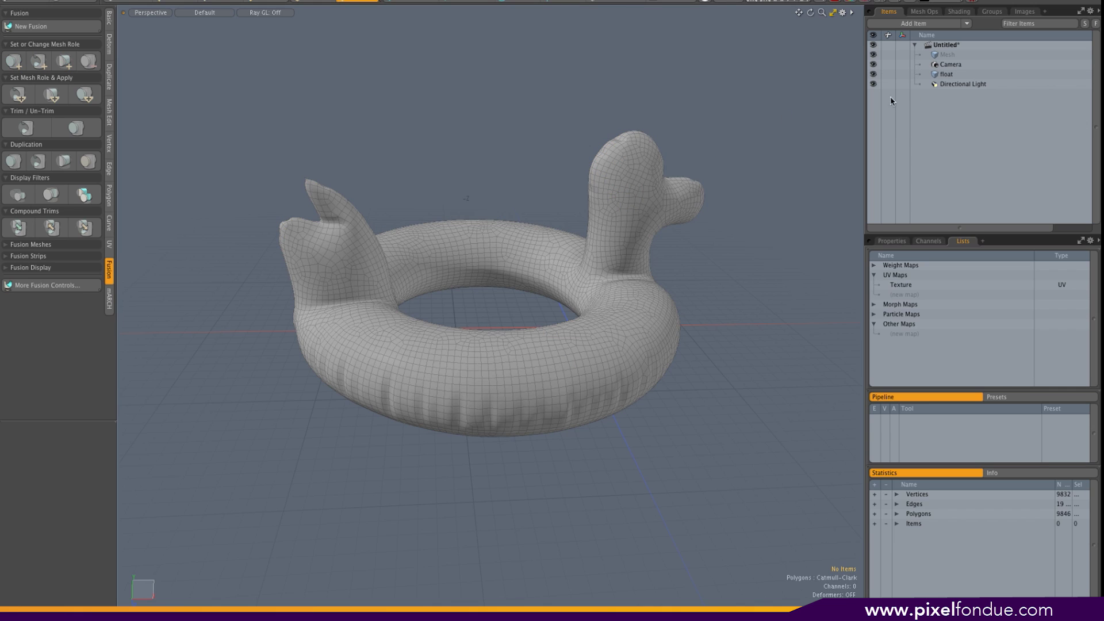
Apply an MDD File deformer to the float mesh, loading float2.mdd from the Duck Float folder
{"action": "left_click", "coordinate": [942, 74]}
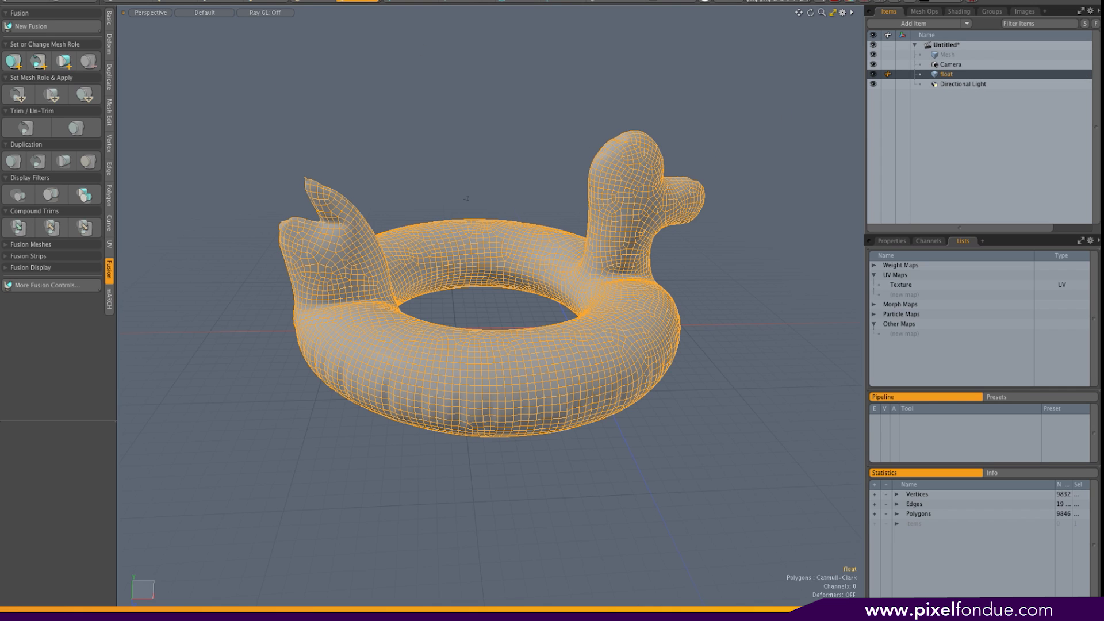
{"action": "left_click", "coordinate": [480, 1]}
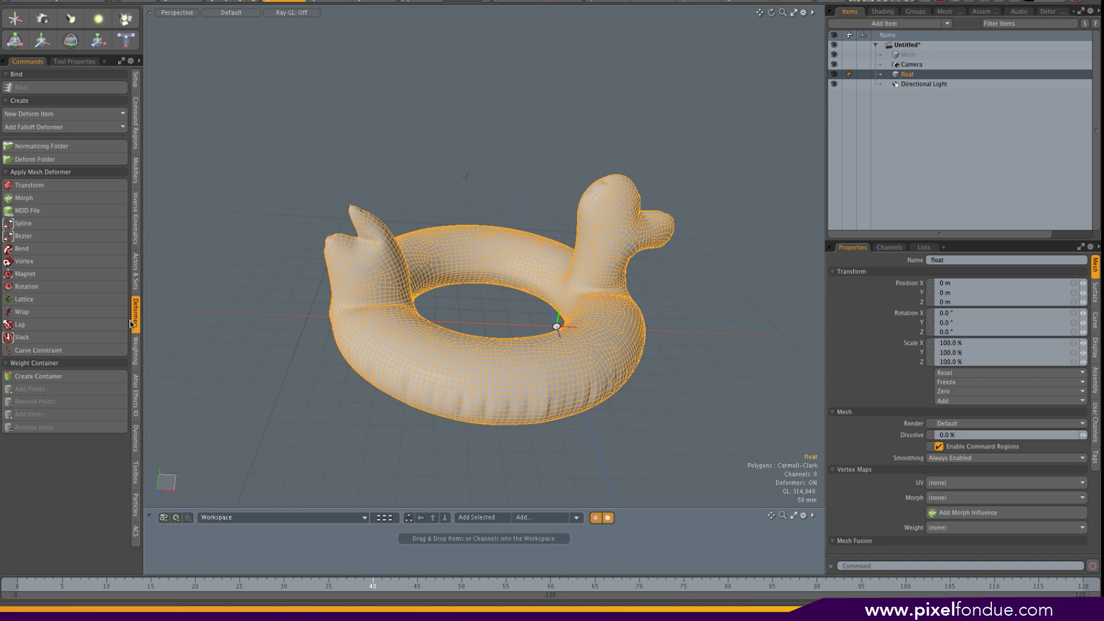
{"action": "left_click", "coordinate": [38, 214]}
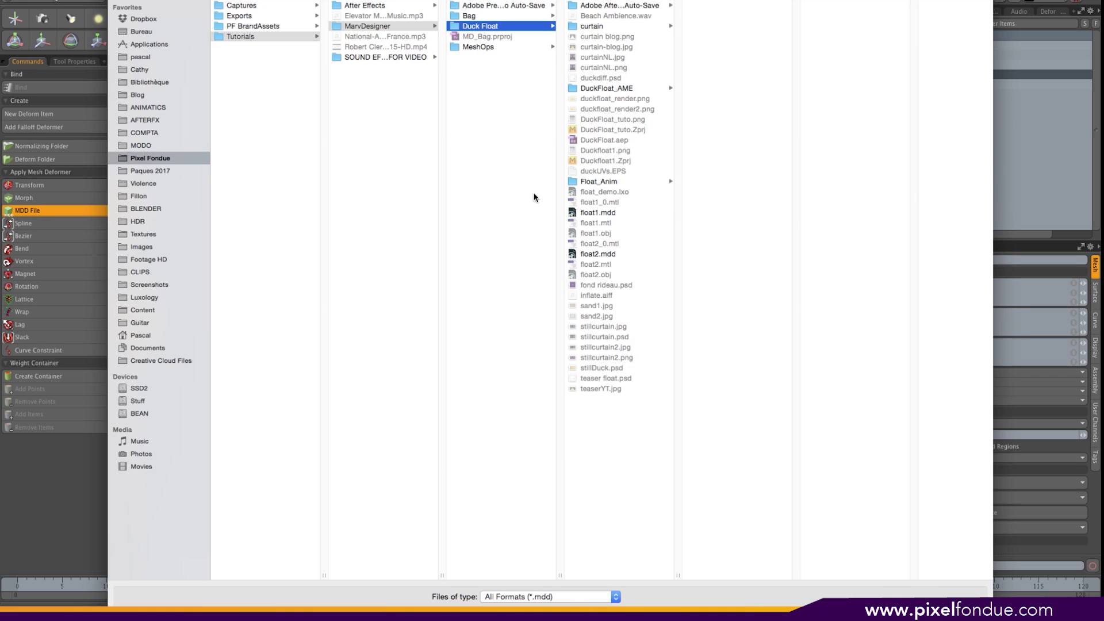
{"action": "left_click", "coordinate": [625, 254]}
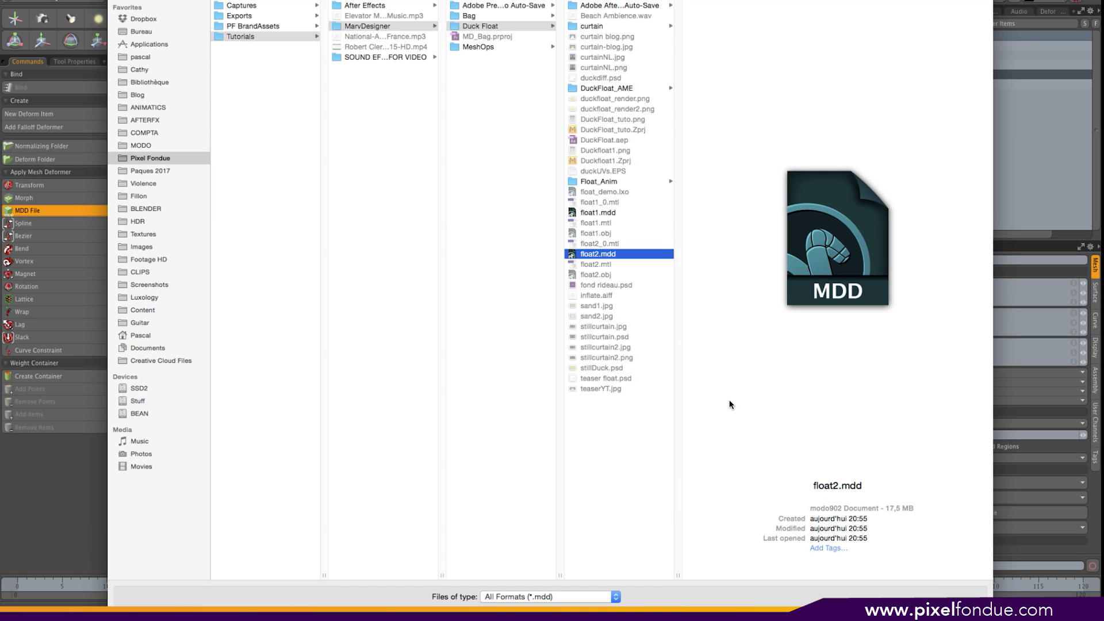
{"action": "key", "text": "Return"}
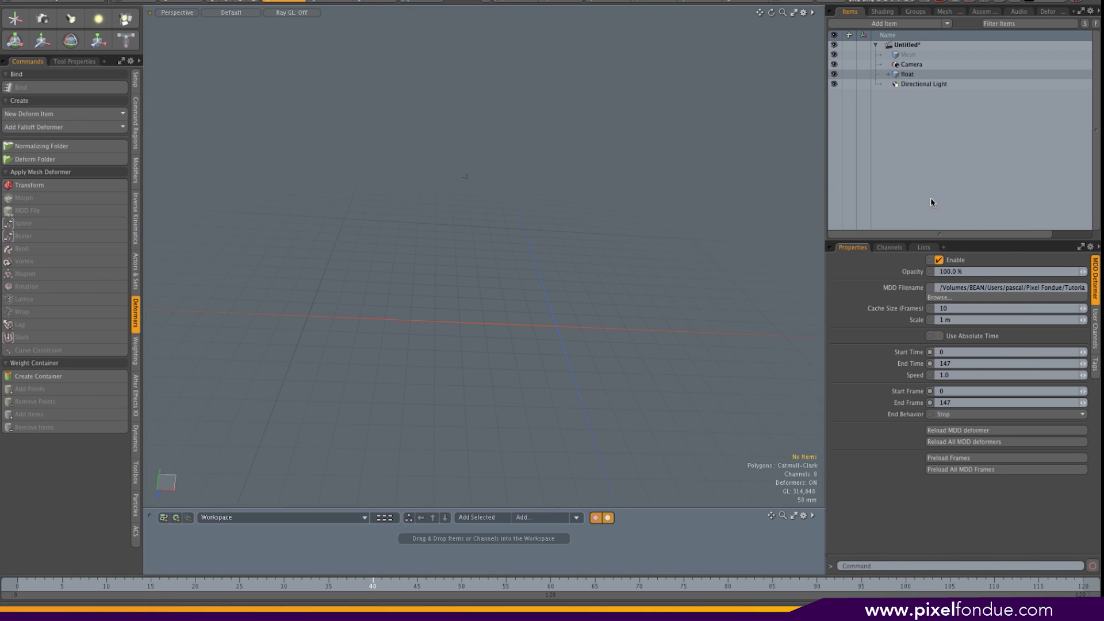
Set the scale of the float's MDD Influence to 0.001 m (1 mm) and scrub the timeline forward from frame 40 to preview the inflation
{"action": "left_click", "coordinate": [888, 74]}
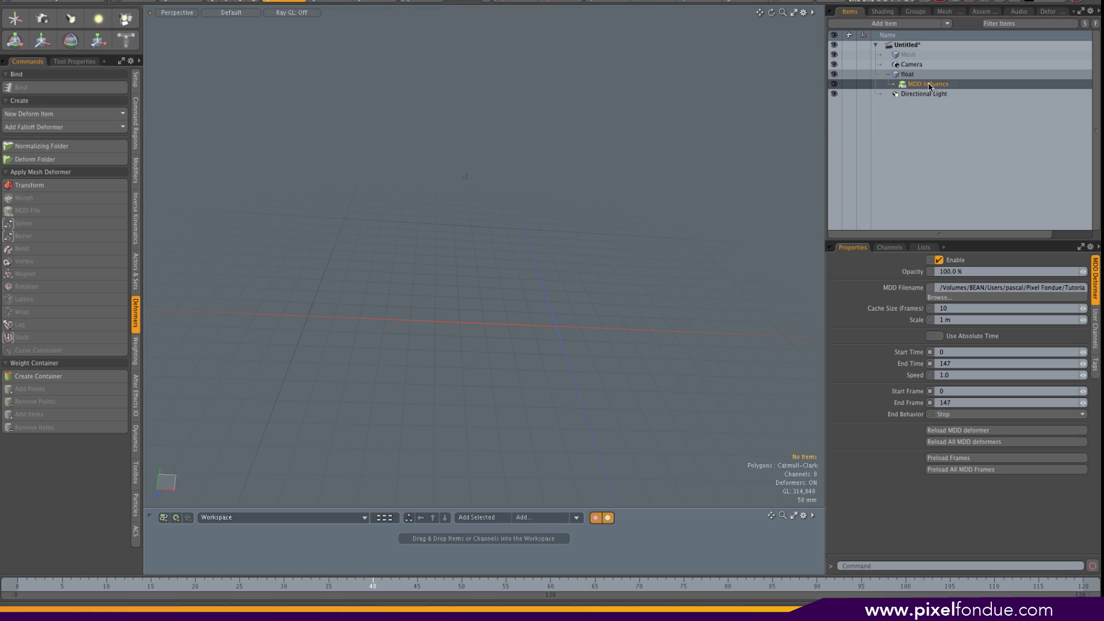
{"action": "left_click", "coordinate": [964, 322]}
{"action": "type", "text": ".001"}
{"action": "key", "text": "Return"}
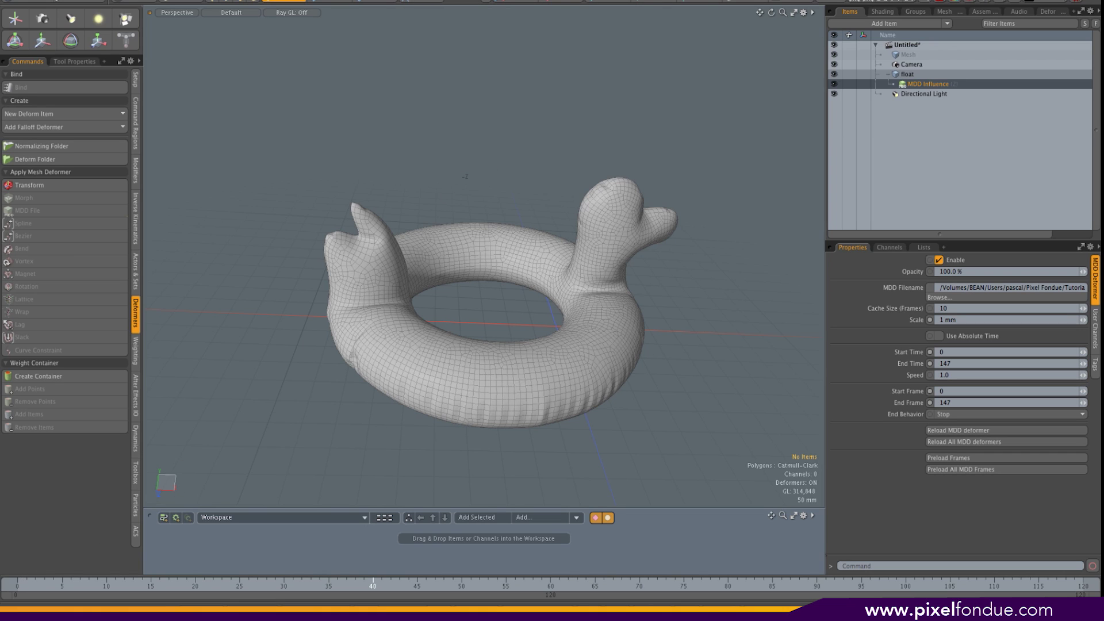
{"action": "left_click_drag", "start_coordinate": [372, 583], "coordinate": [479, 583]}
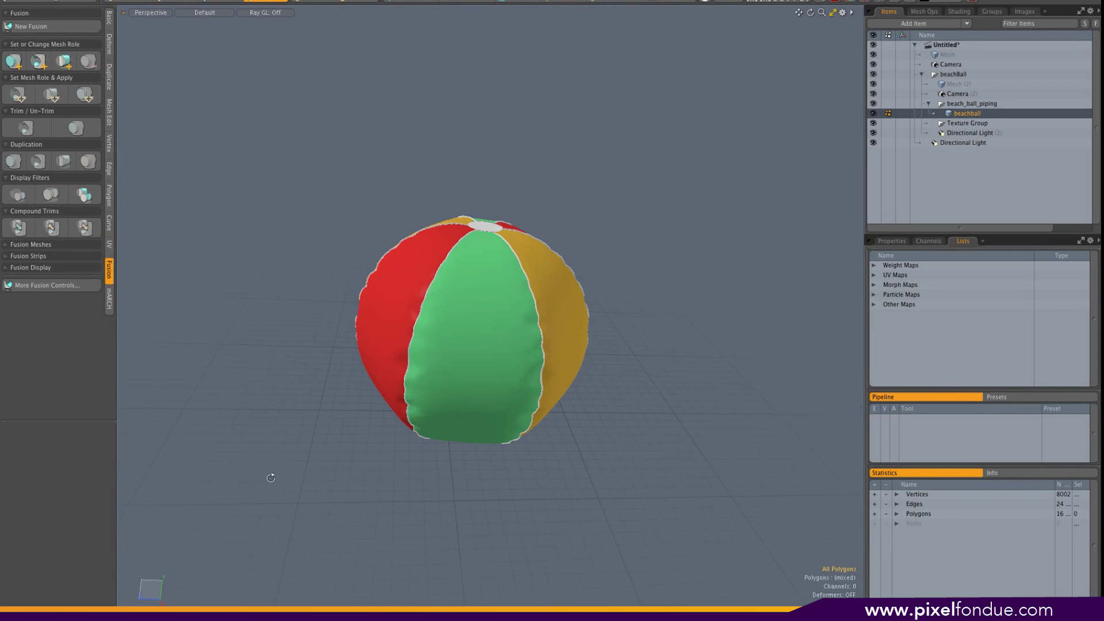
{"action": "mouse_move", "coordinate": [271, 475]}
{"action": "left_mouse_down", "text": "alt"}
{"action": "mouse_move", "coordinate": [571, 476]}
{"action": "mouse_move", "coordinate": [283, 489]}
{"action": "left_mouse_up", "text": "alt"}
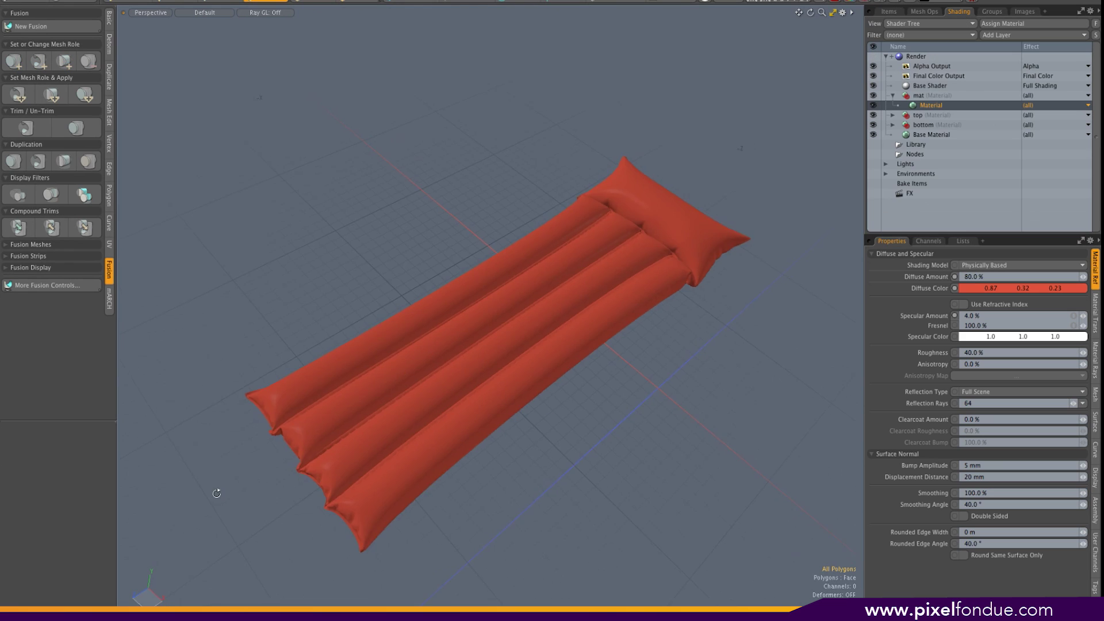
{"action": "mouse_move", "coordinate": [357, 472]}
{"action": "left_mouse_down", "text": "alt"}
{"action": "mouse_move", "coordinate": [406, 402]}
{"action": "mouse_move", "coordinate": [189, 427]}
{"action": "mouse_move", "coordinate": [115, 416]}
{"action": "left_mouse_up", "text": "alt"}
{"action": "left_click_drag", "start_coordinate": [291, 384], "coordinate": [581, 345], "text": "ctrl+alt"}
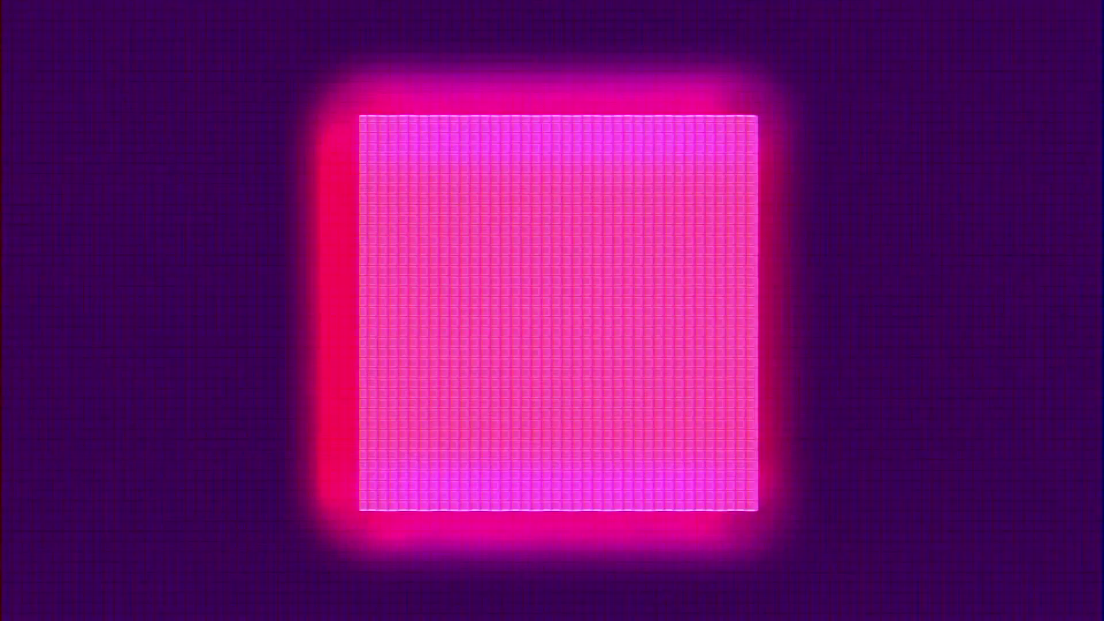